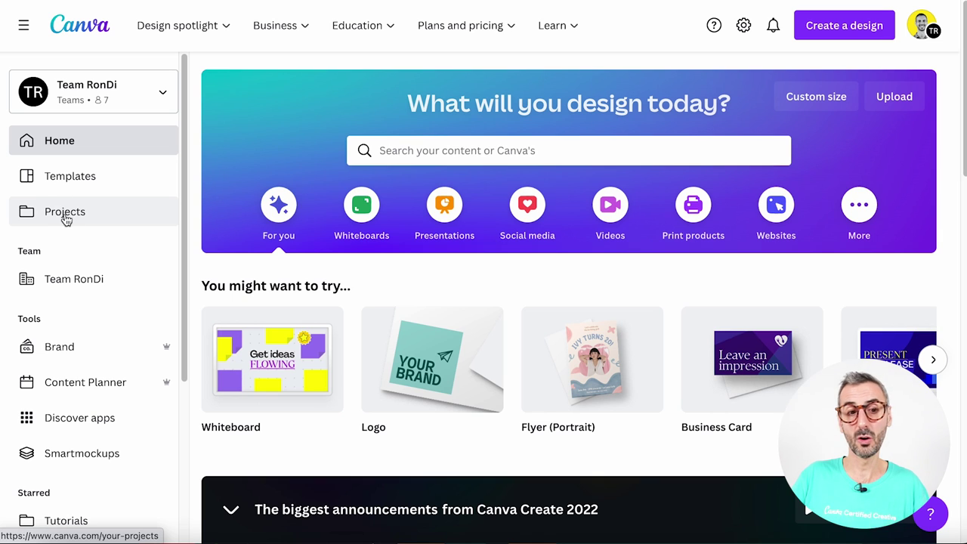
Show the Images tab of Projects and scroll back to the couple photo at the top
click(65, 219)
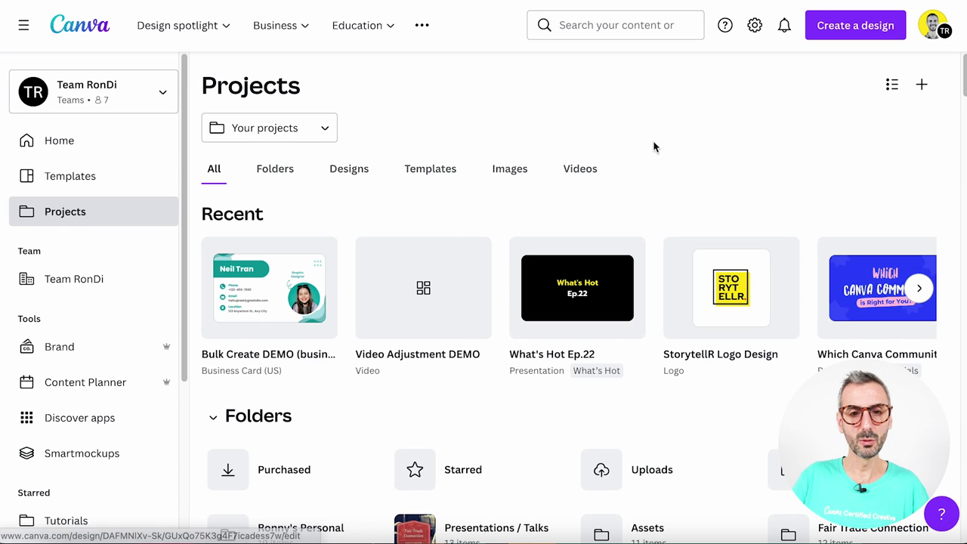
click(513, 170)
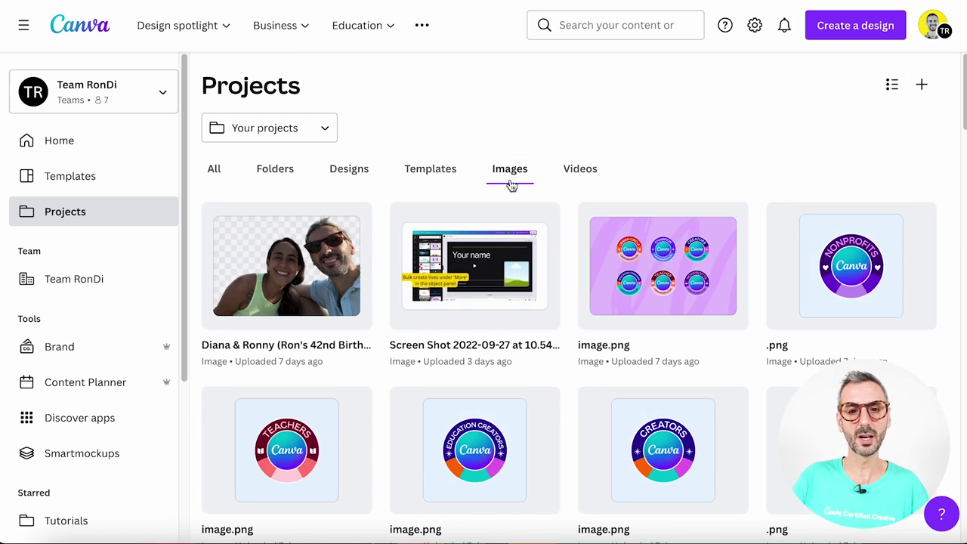
scroll(492, 186, down, 2)
scroll(532, 217, down, 15)
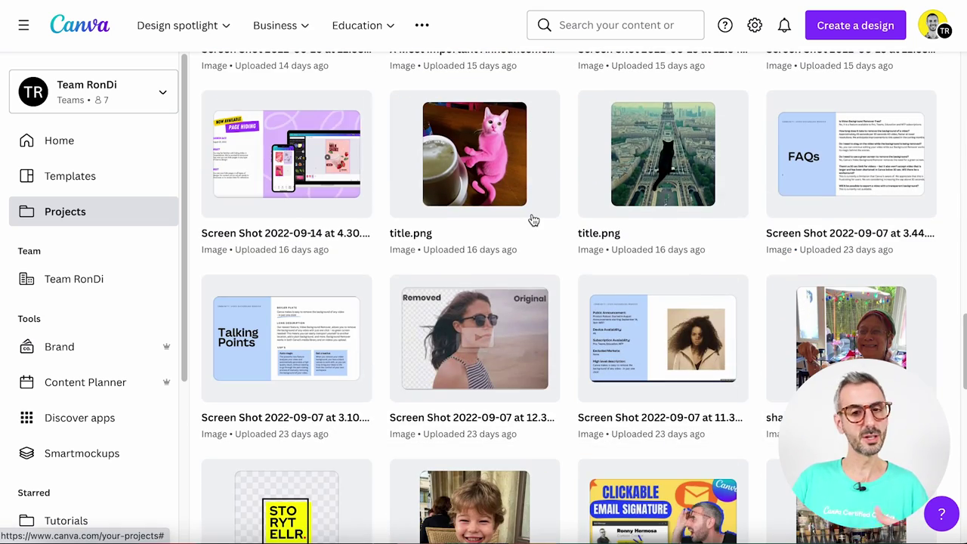
mouse_move(534, 219)
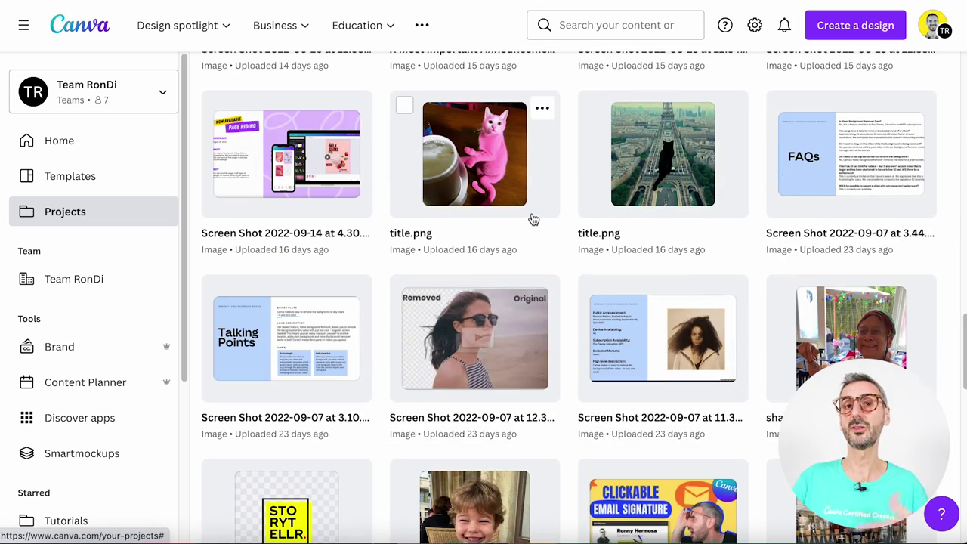
scroll(533, 220, up, 15)
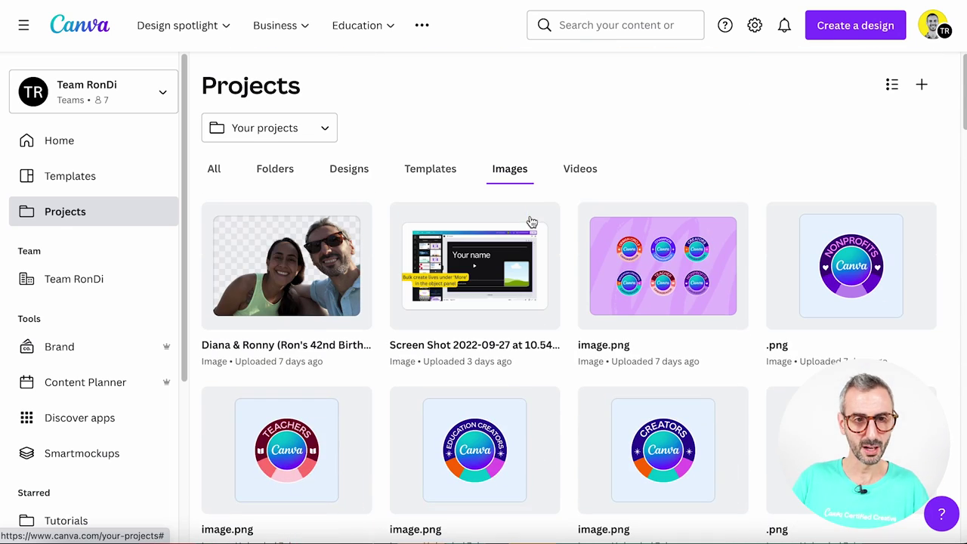
mouse_move(249, 248)
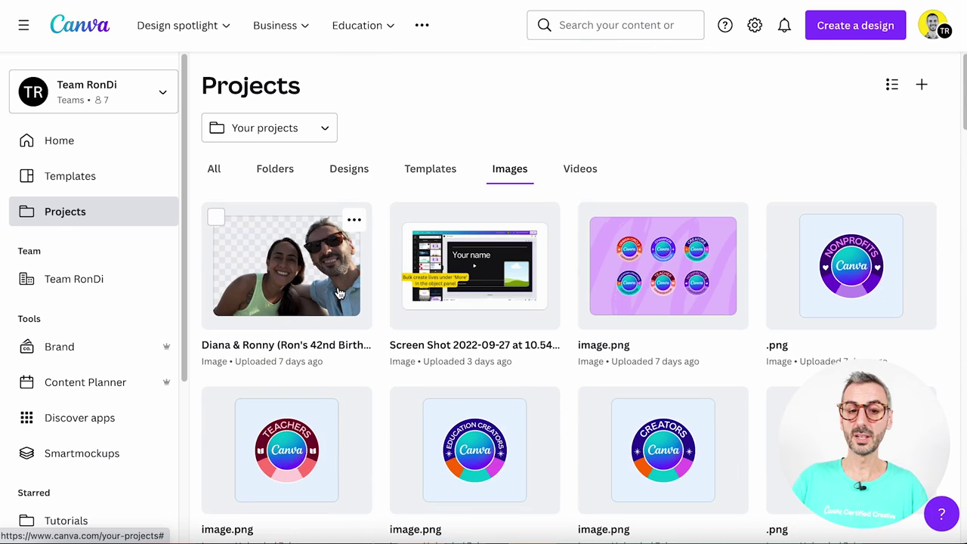
Open the background-removed couple photo in the image editor and zoom around the canvas
click(299, 272)
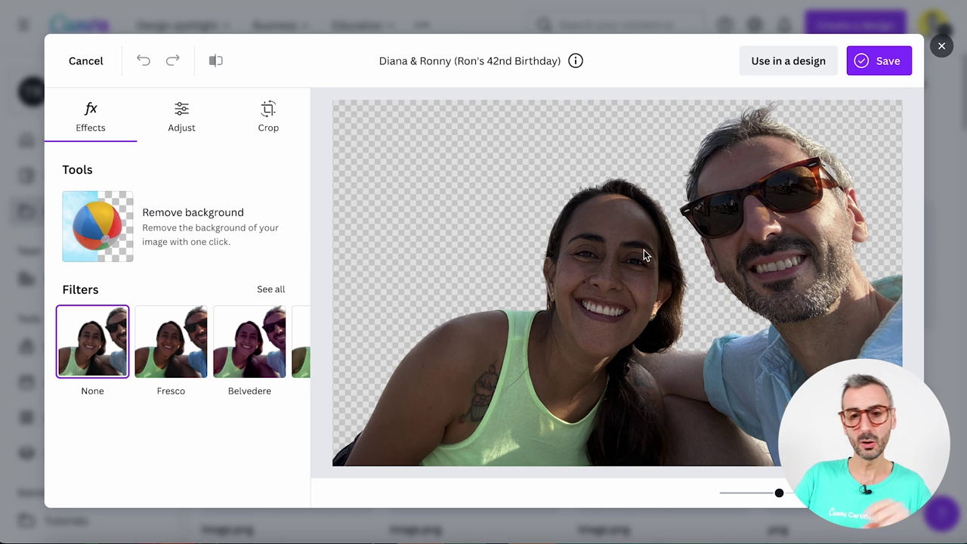
scroll(647, 254, down, 2)
scroll(649, 255, down, 2)
scroll(650, 255, up, 2)
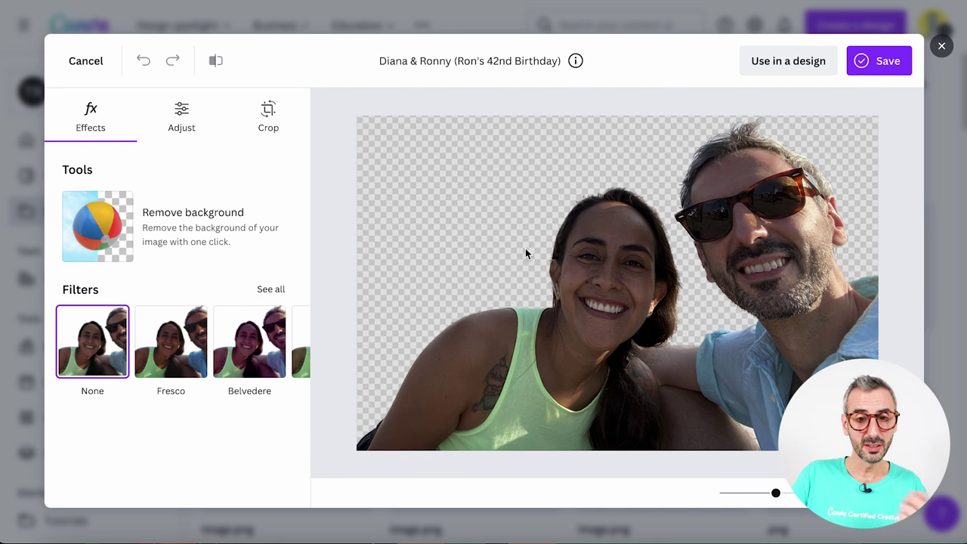
scroll(577, 217, down, 2)
scroll(578, 219, up, 4)
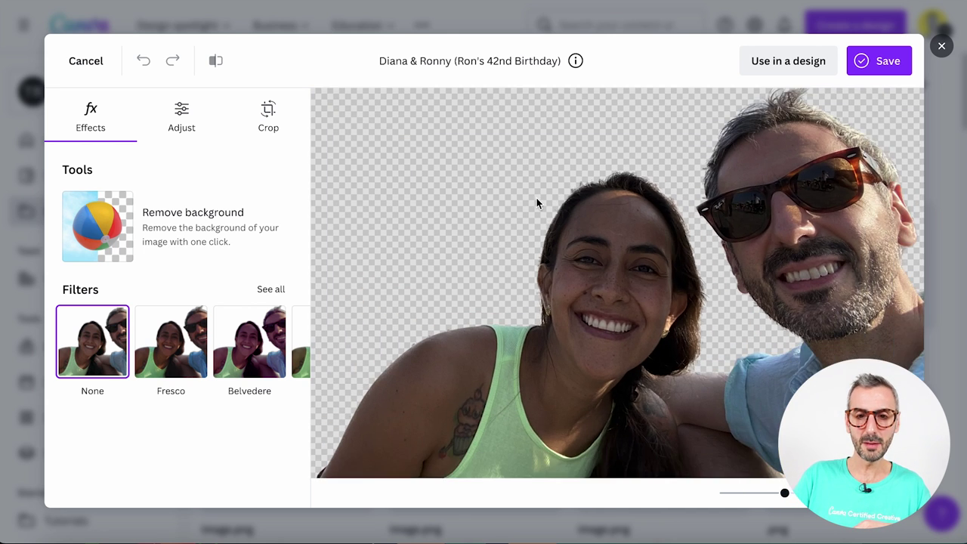
scroll(537, 203, up, 4)
scroll(537, 202, down, 3)
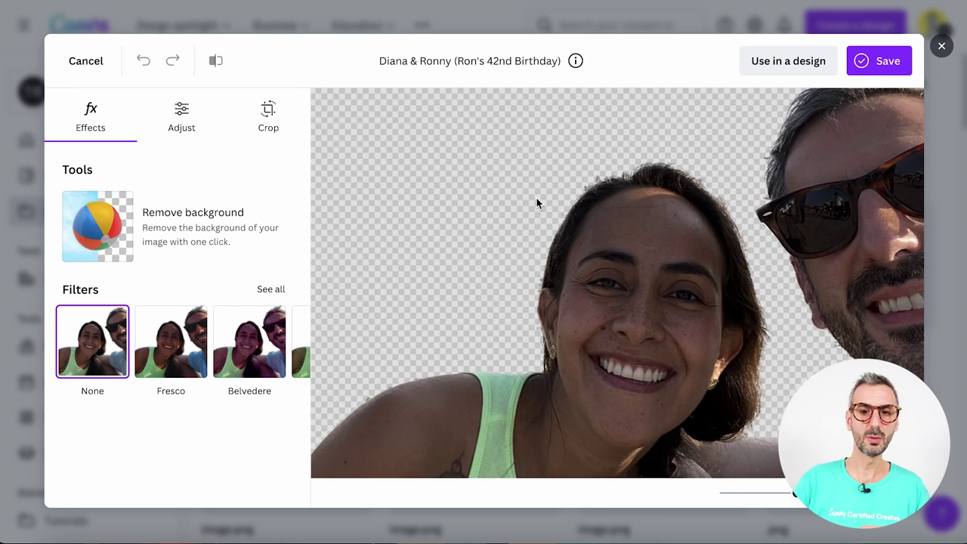
scroll(536, 203, down, 5)
scroll(548, 206, down, 1)
scroll(548, 206, up, 1)
scroll(548, 207, down, 1)
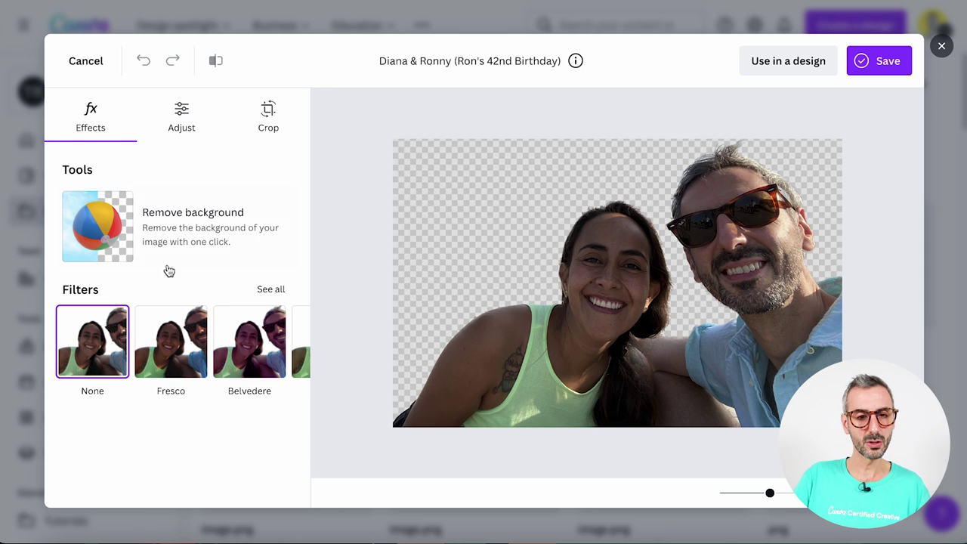
click(266, 291)
scroll(226, 302, down, 3)
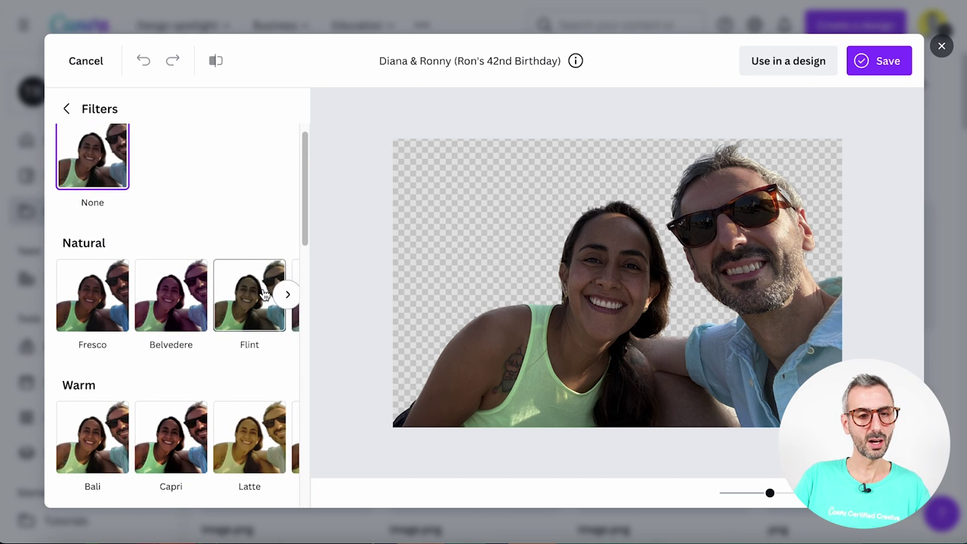
scroll(220, 309, down, 5)
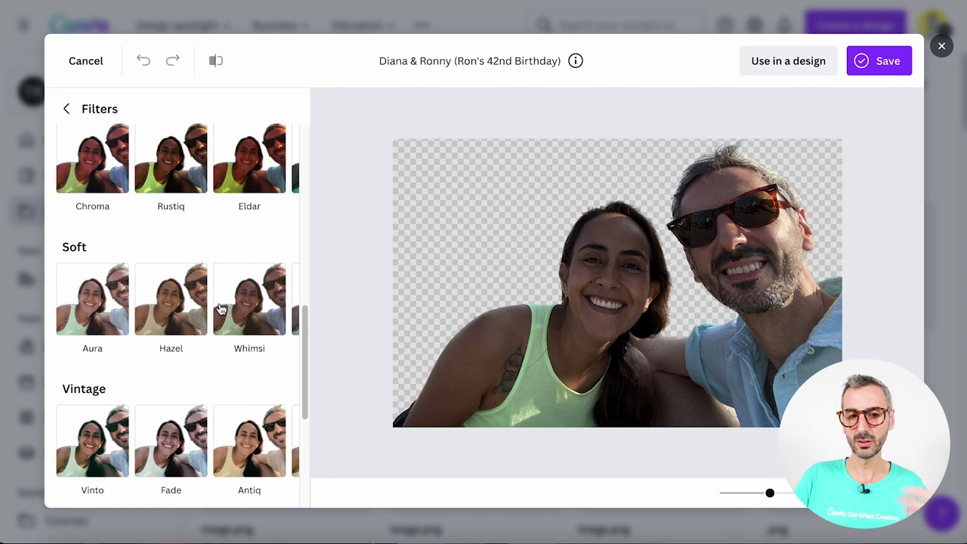
scroll(221, 309, down, 3)
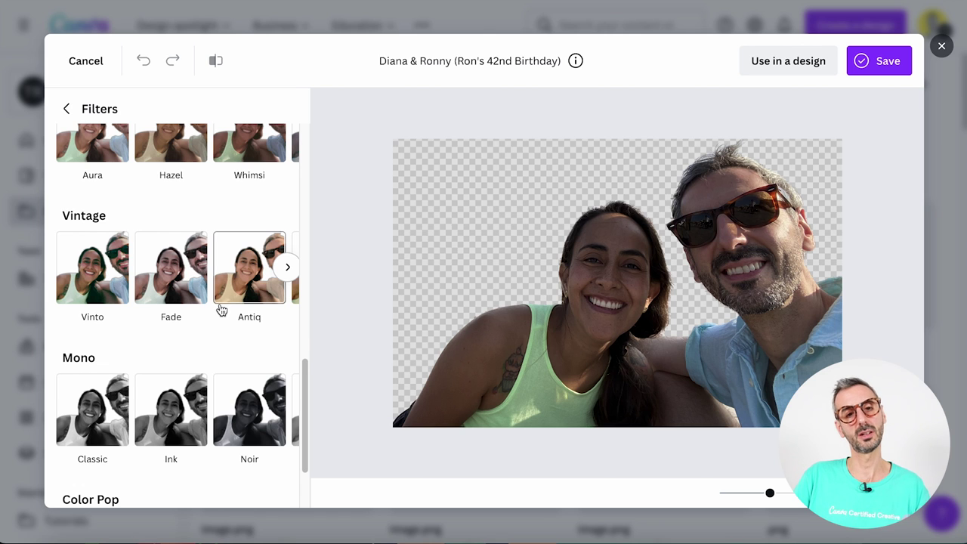
click(183, 276)
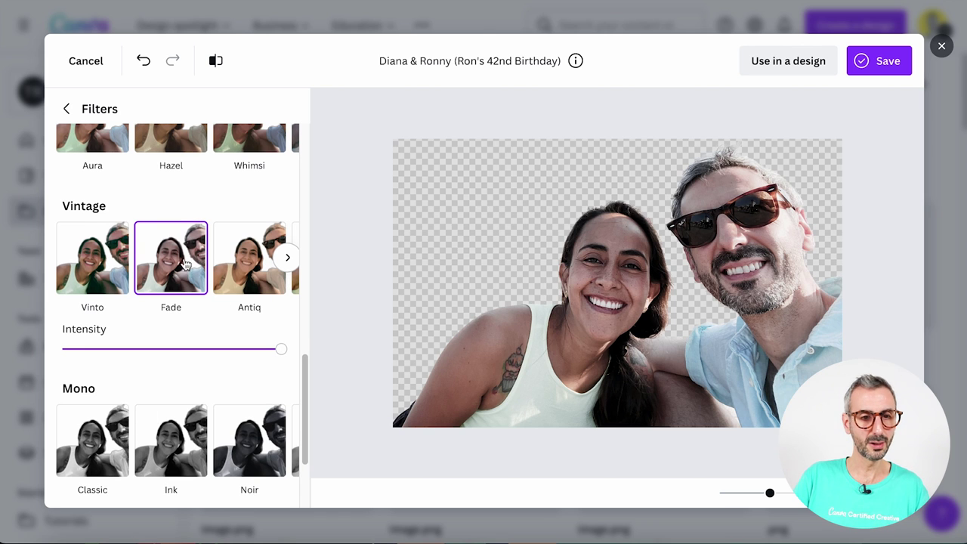
drag(281, 349, 266, 362)
scroll(220, 325, down, 2)
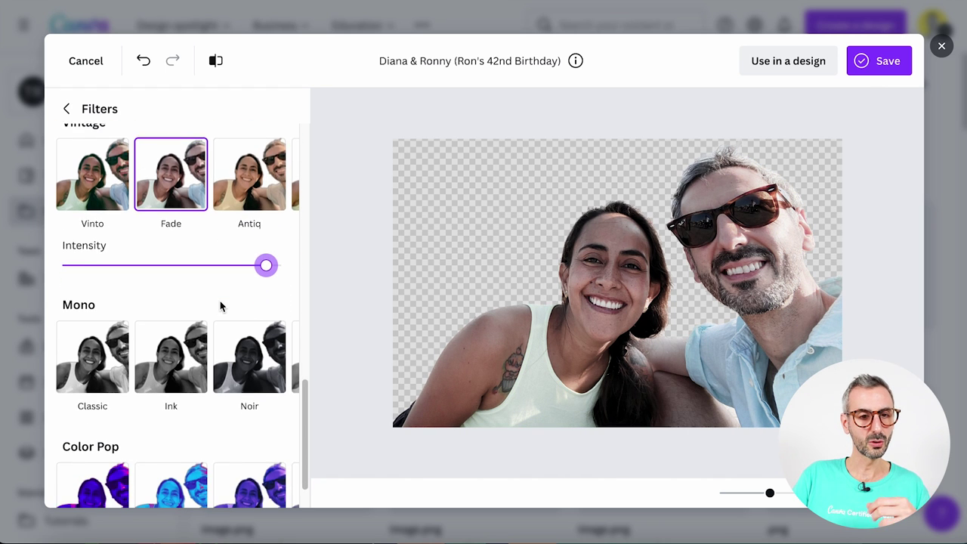
scroll(220, 306, down, 1)
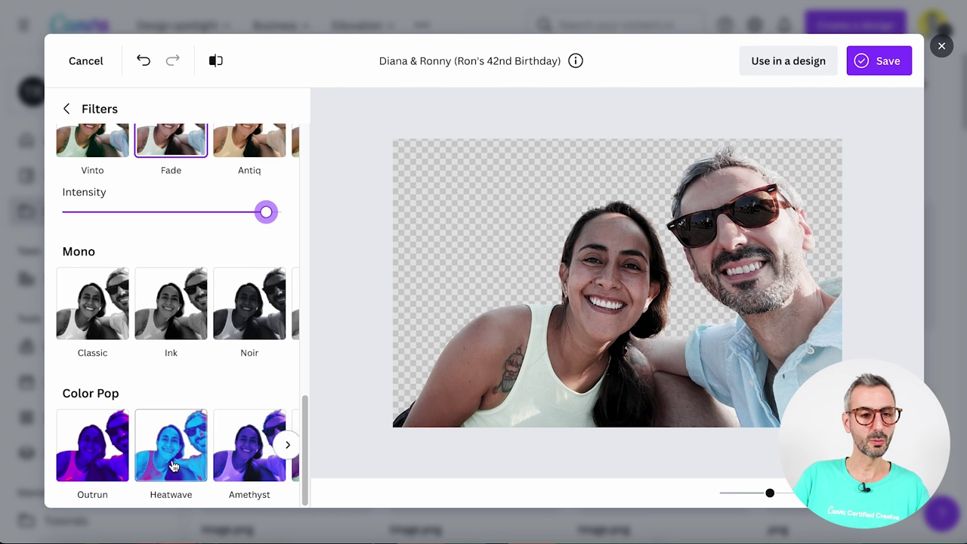
click(237, 459)
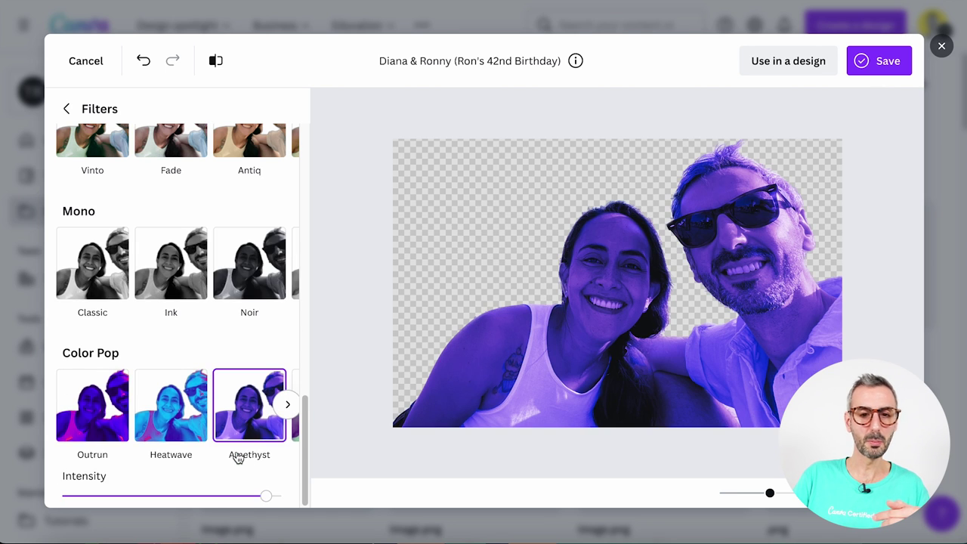
scroll(244, 233, up, 15)
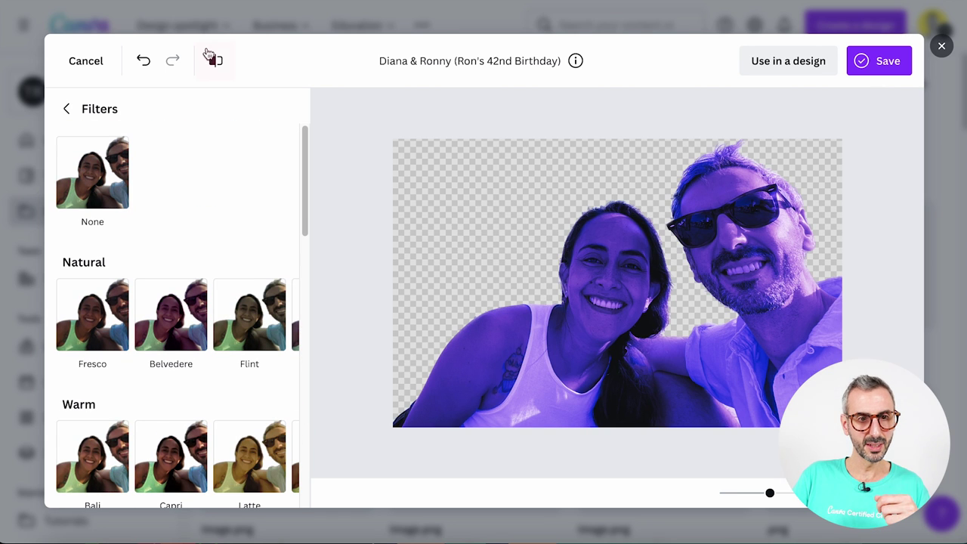
click(216, 63)
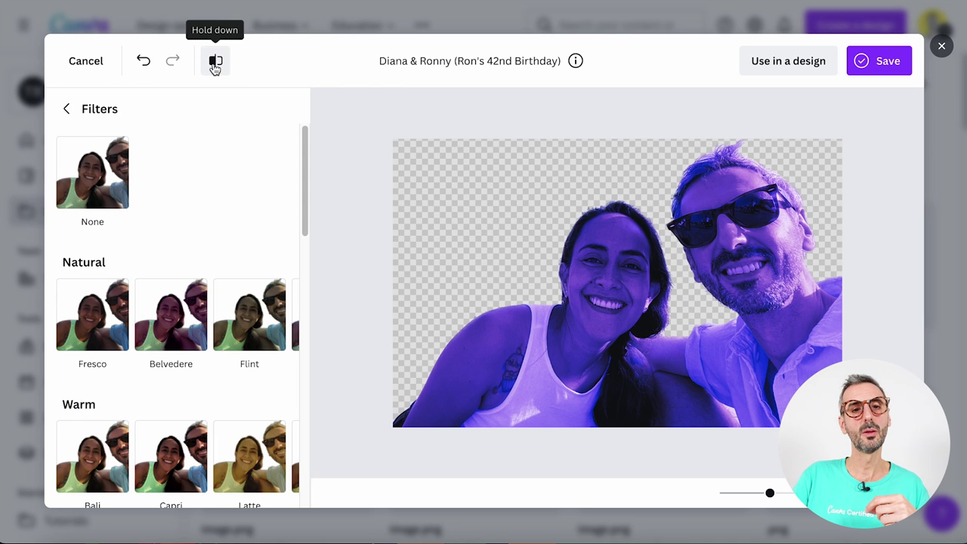
click(216, 66)
click(216, 67)
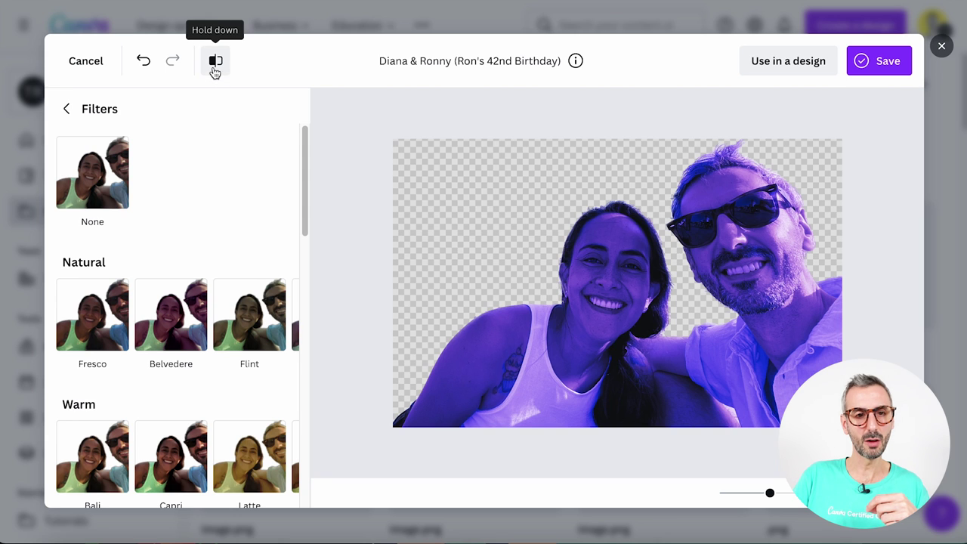
click(215, 69)
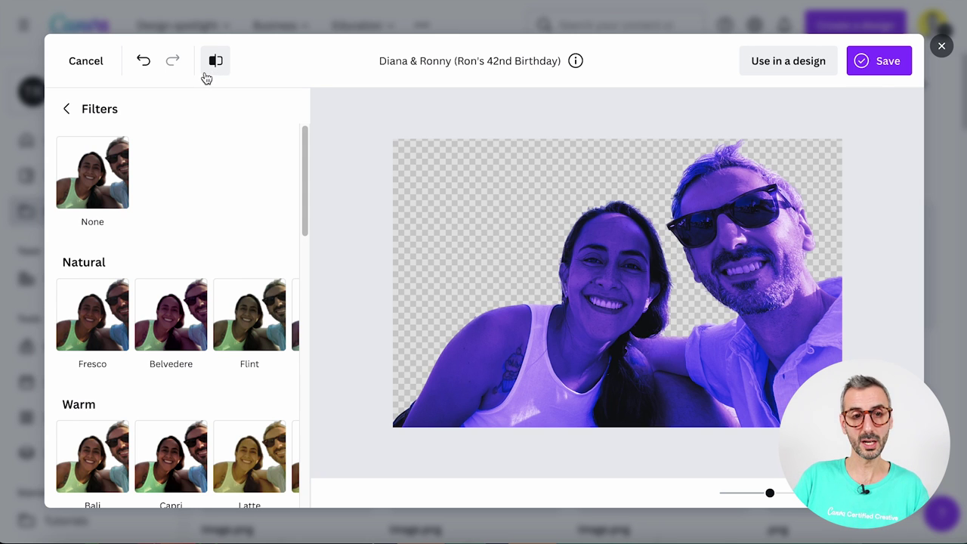
click(142, 63)
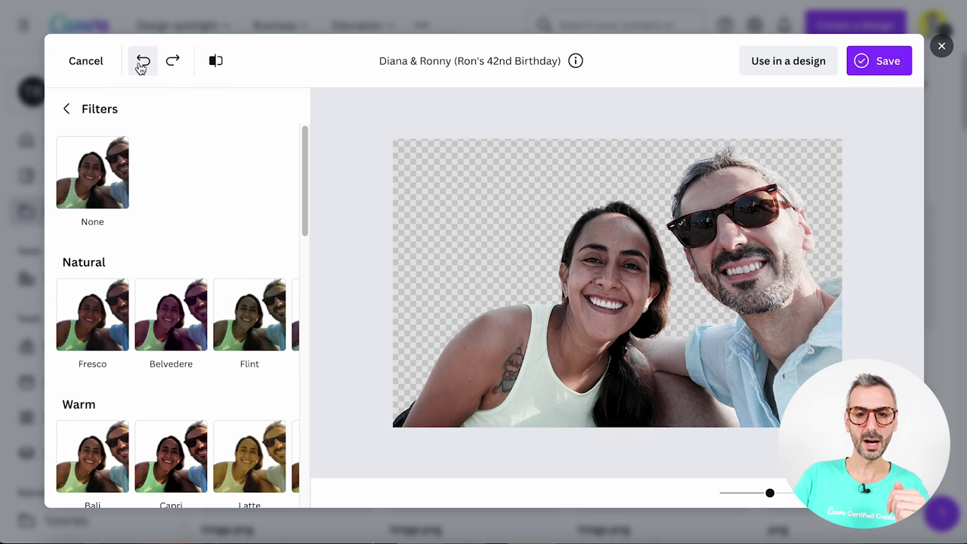
click(142, 63)
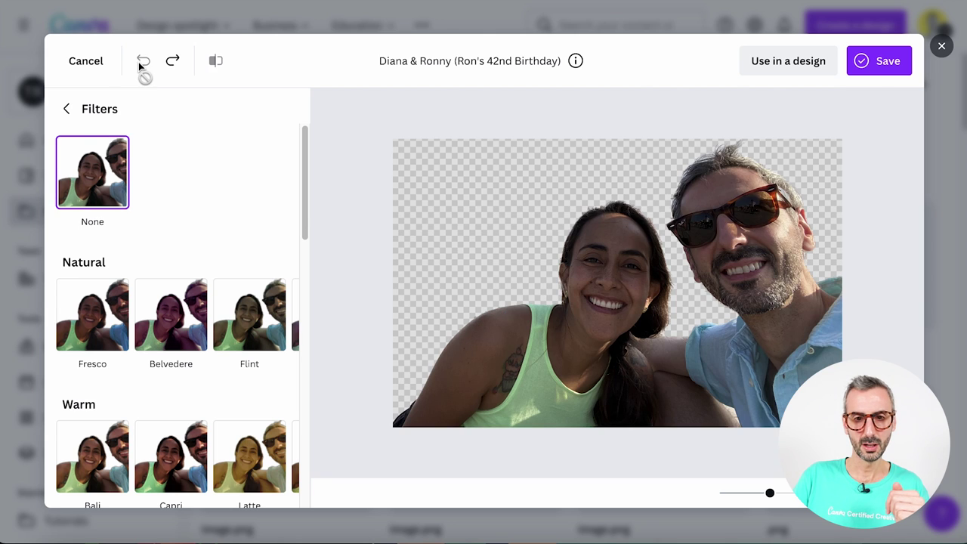
click(66, 108)
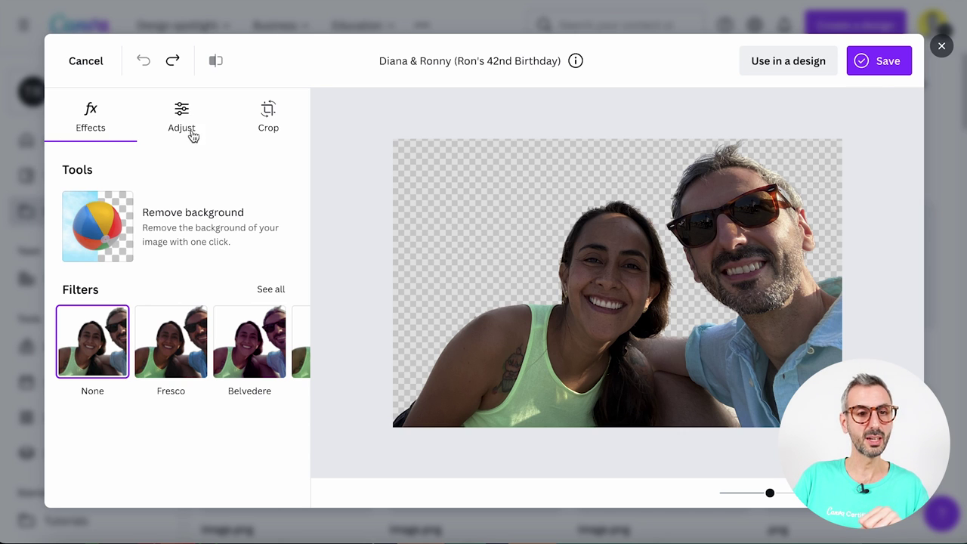
Set the couple photo's Brightness to 42 under Adjust, then show the Crop options
click(187, 121)
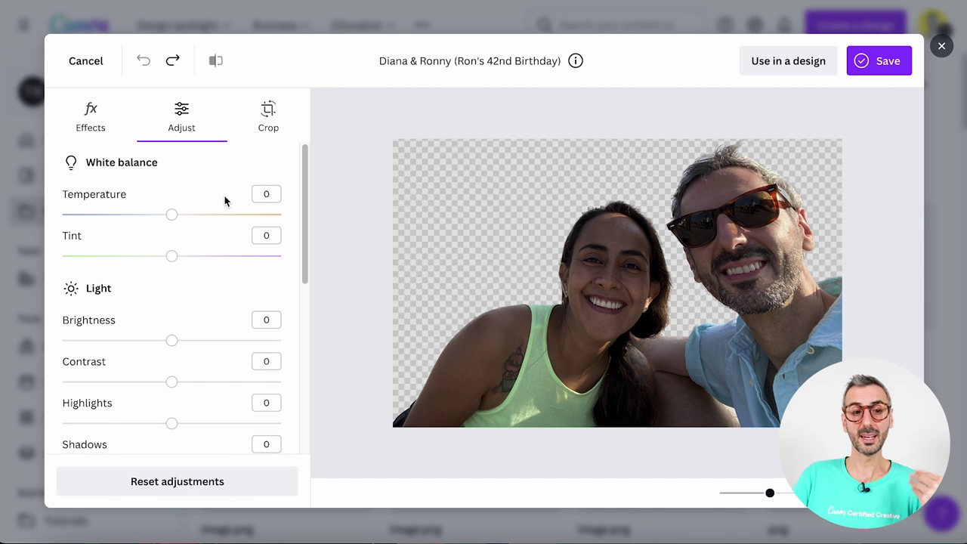
scroll(196, 257, down, 4)
scroll(197, 257, up, 4)
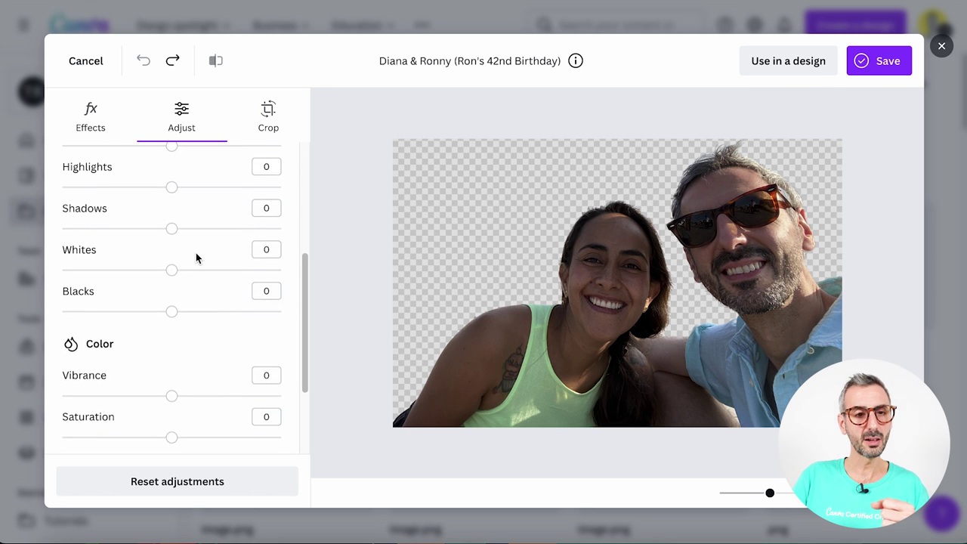
drag(172, 340, 216, 339)
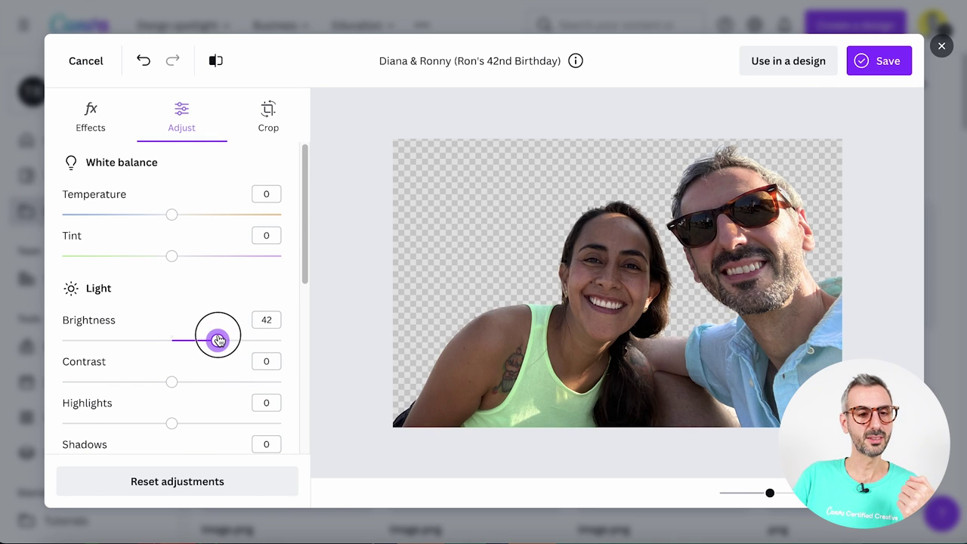
scroll(174, 298, down, 5)
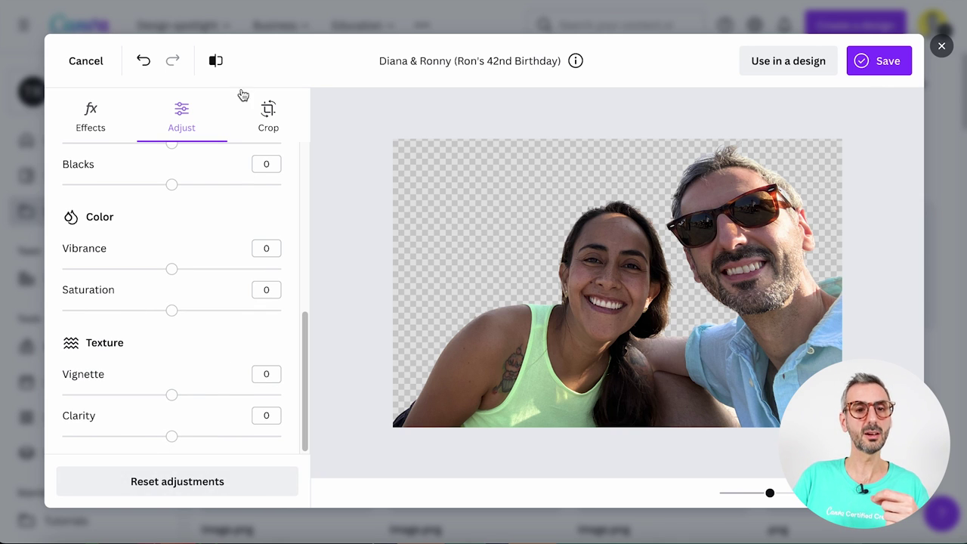
click(274, 115)
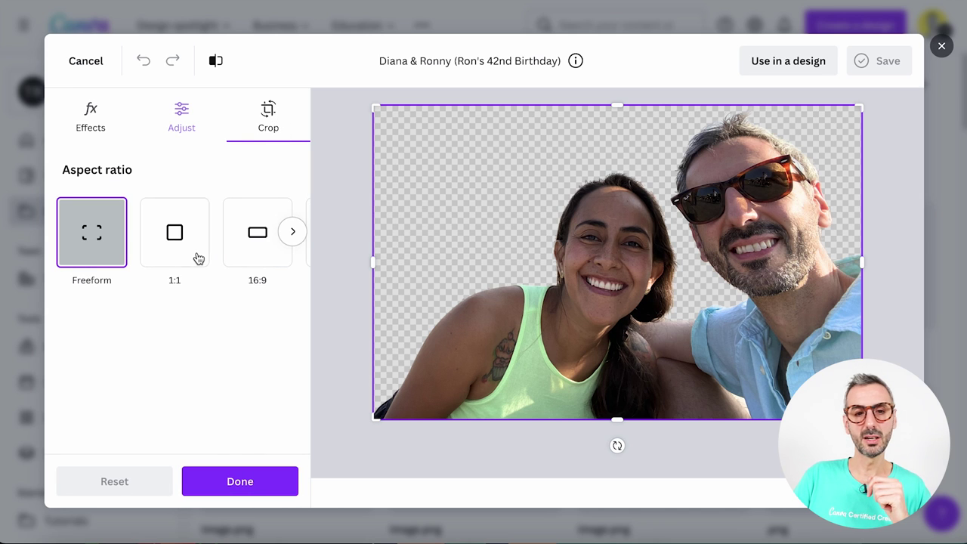
Page through the crop aspect-ratio presets and return to Adjust without cropping
click(293, 233)
click(293, 233)
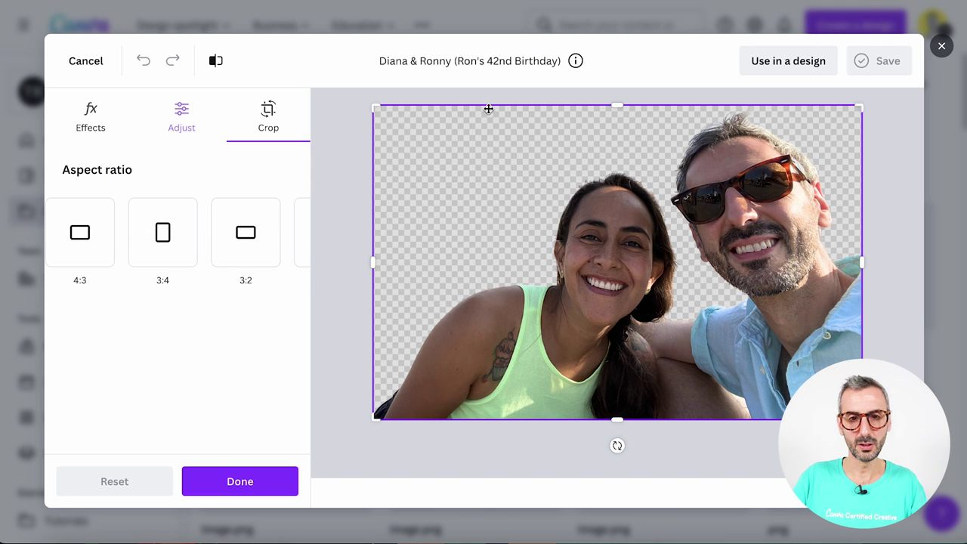
click(182, 123)
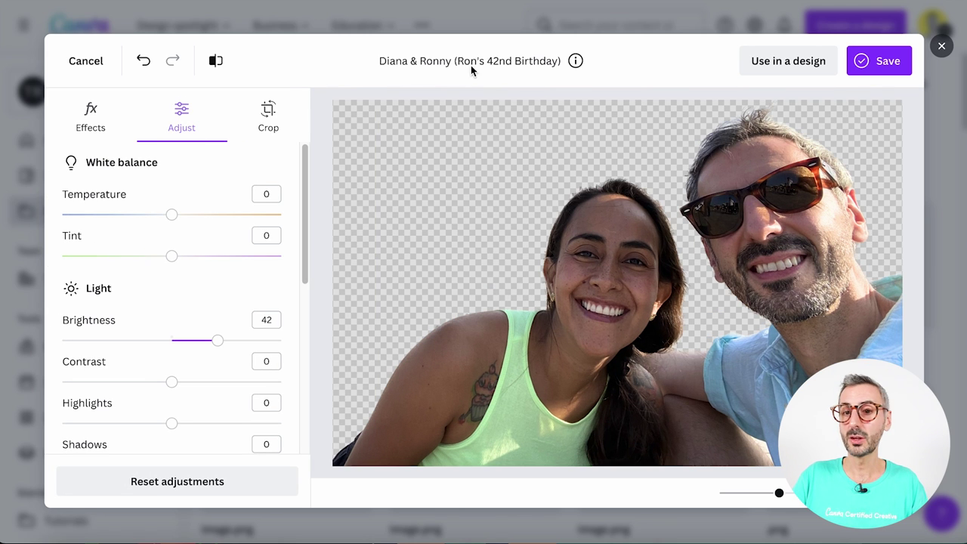
Compare the brightened photo with its original, then show the Save a copy / Download choices
click(790, 61)
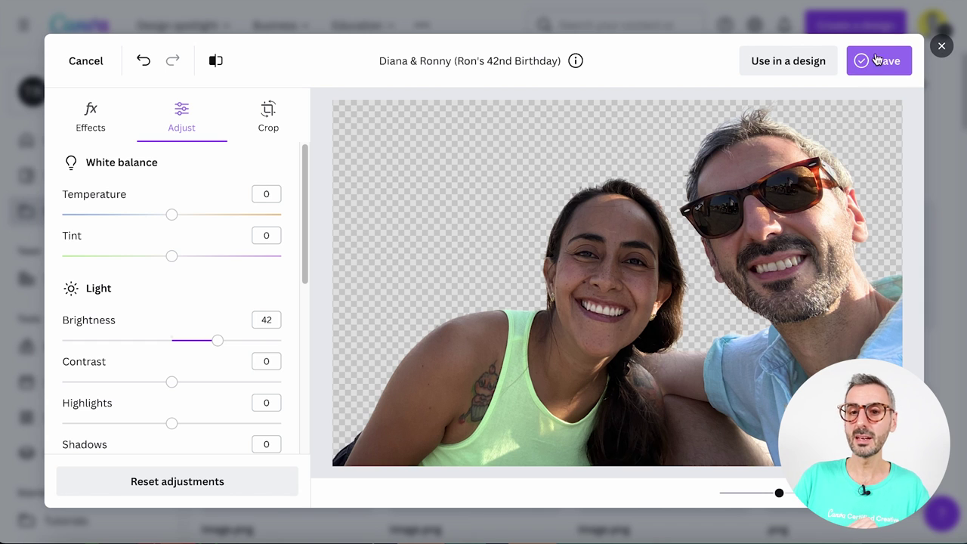
click(216, 64)
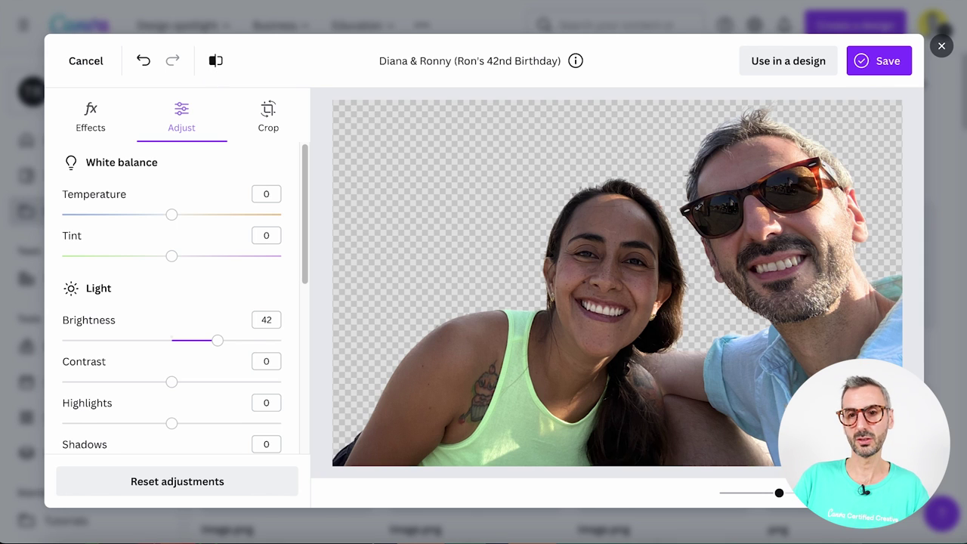
click(882, 64)
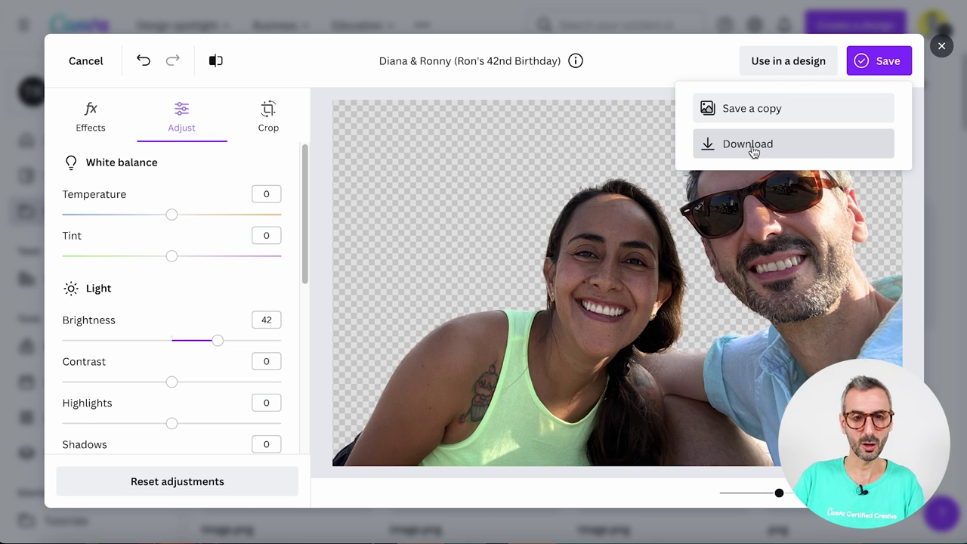
Add the tags RonDi and Birthday to the couple photo in its file details
click(591, 99)
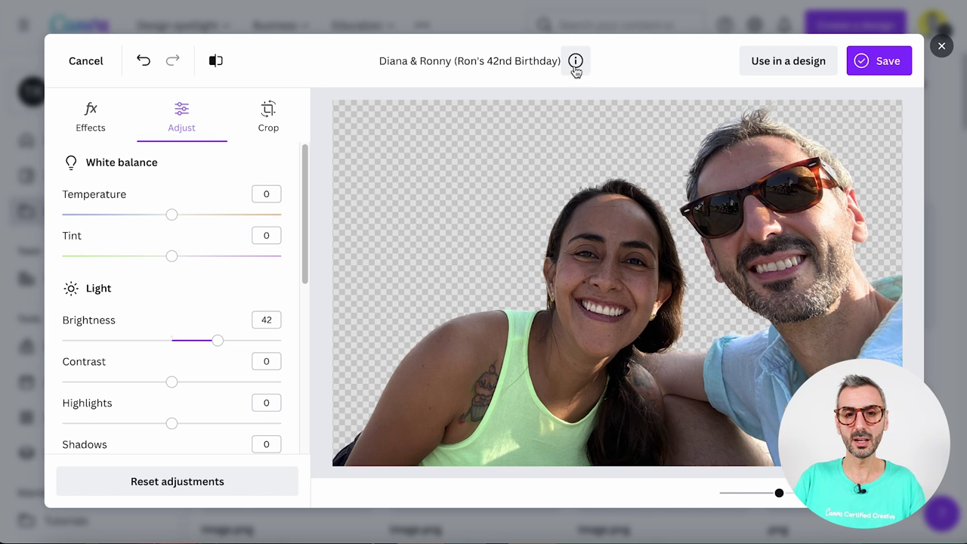
click(575, 63)
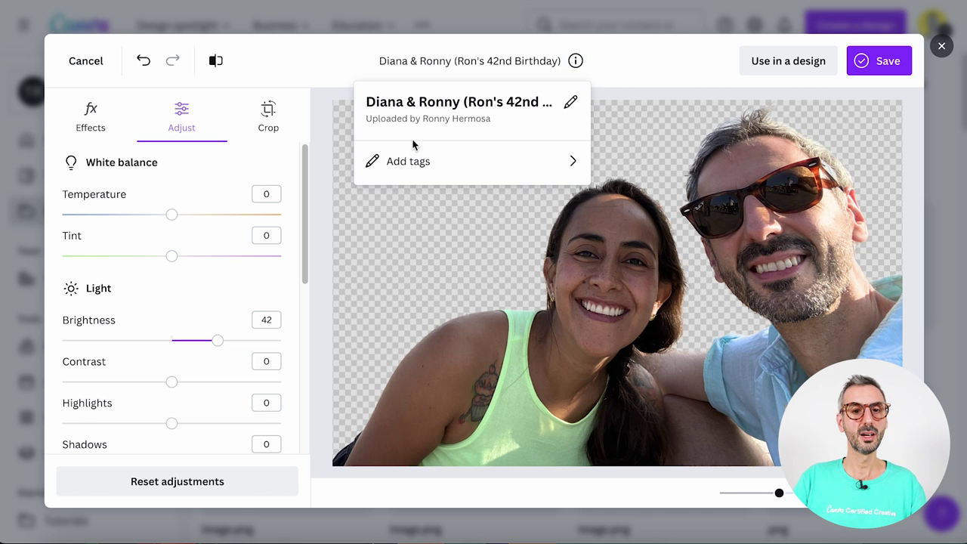
click(425, 160)
click(425, 153)
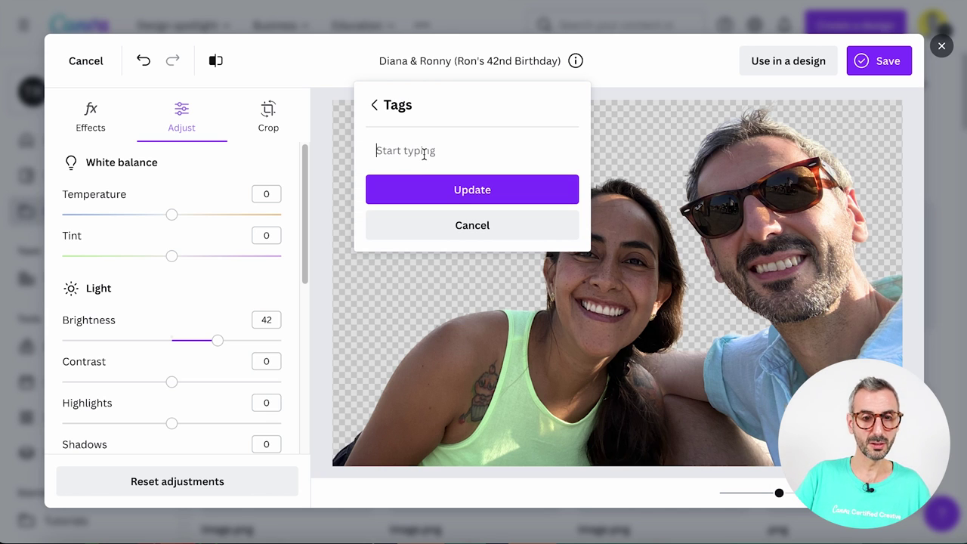
text(RonDi)
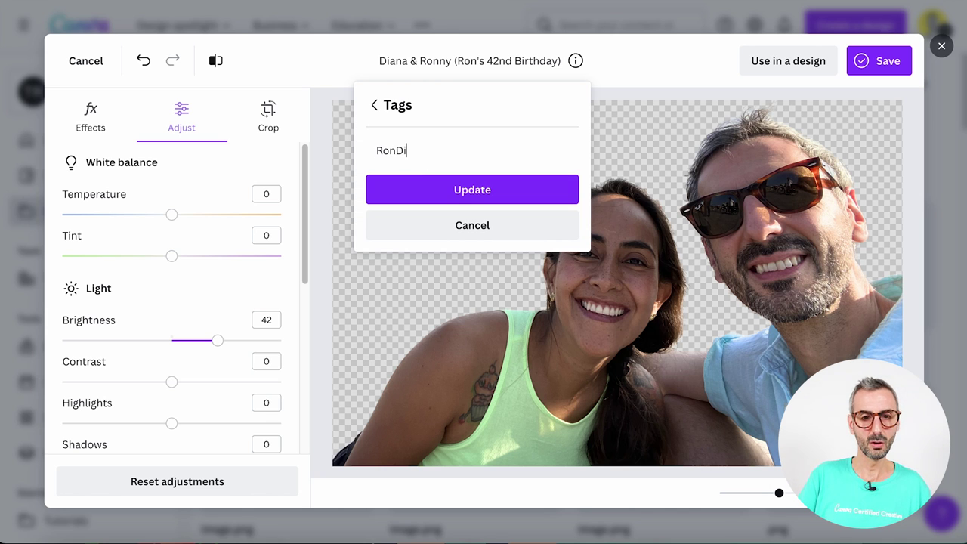
key(Return)
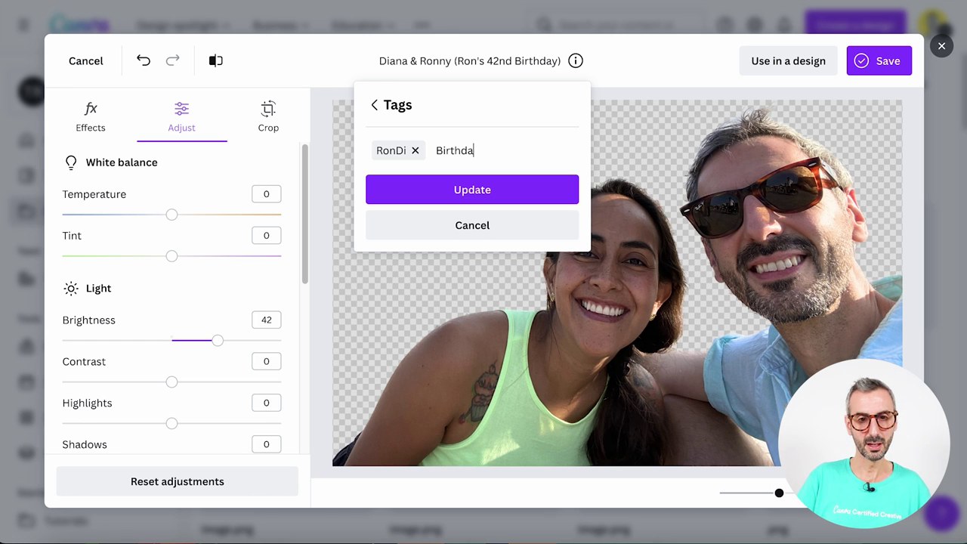
key(Return)
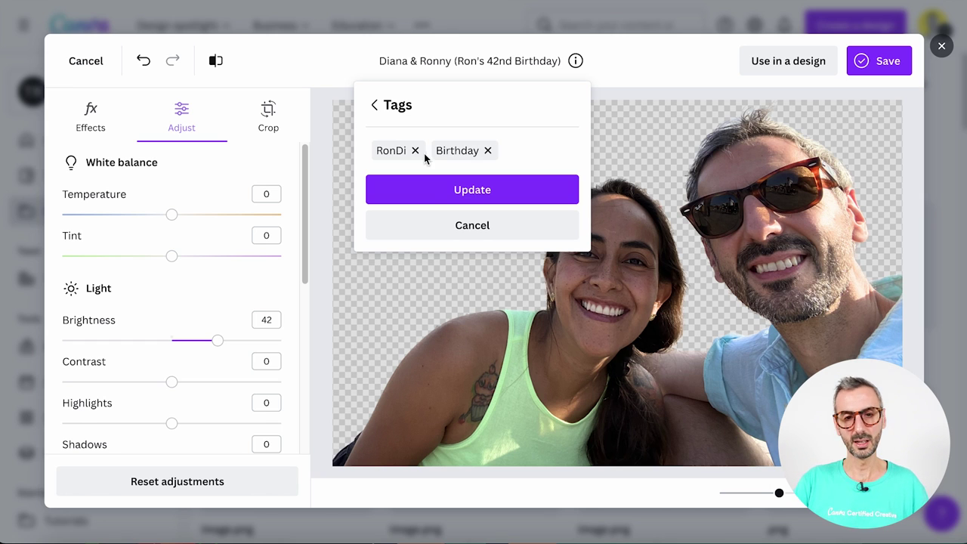
click(469, 190)
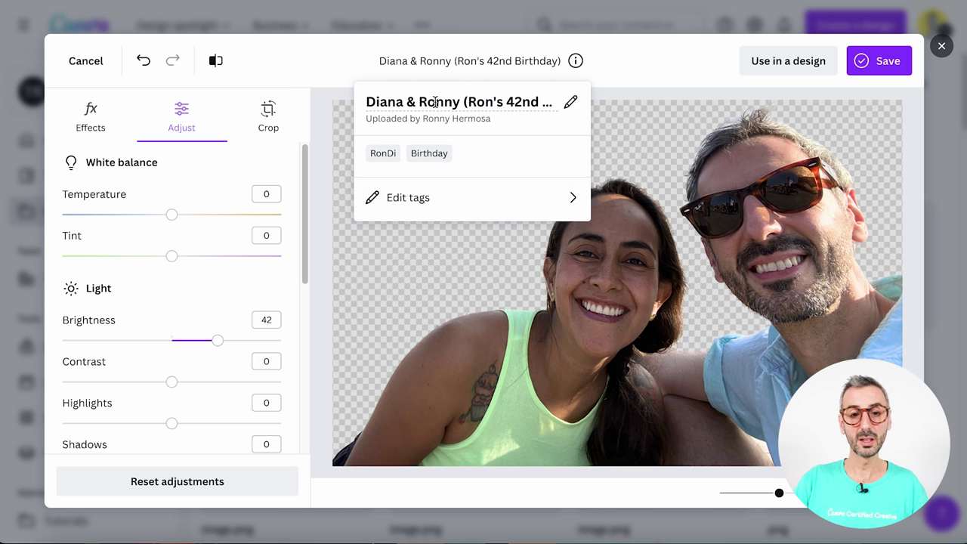
click(709, 59)
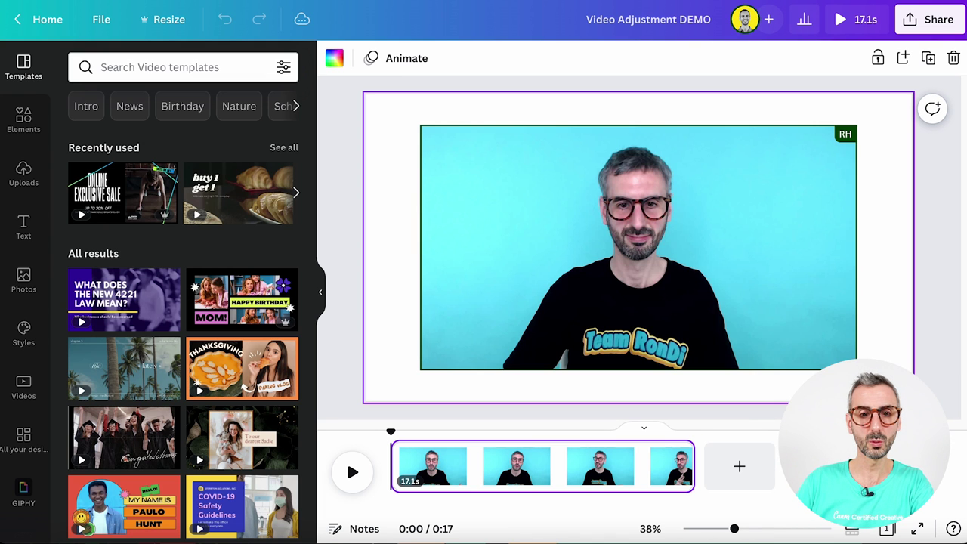
Select and play the presenter video, then open its Edit video effects
click(919, 306)
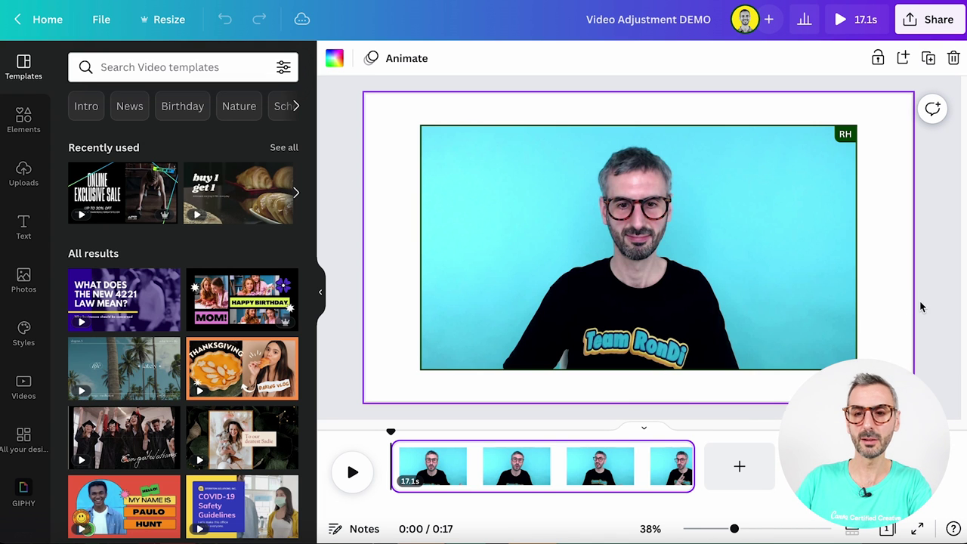
drag(623, 185, 617, 188)
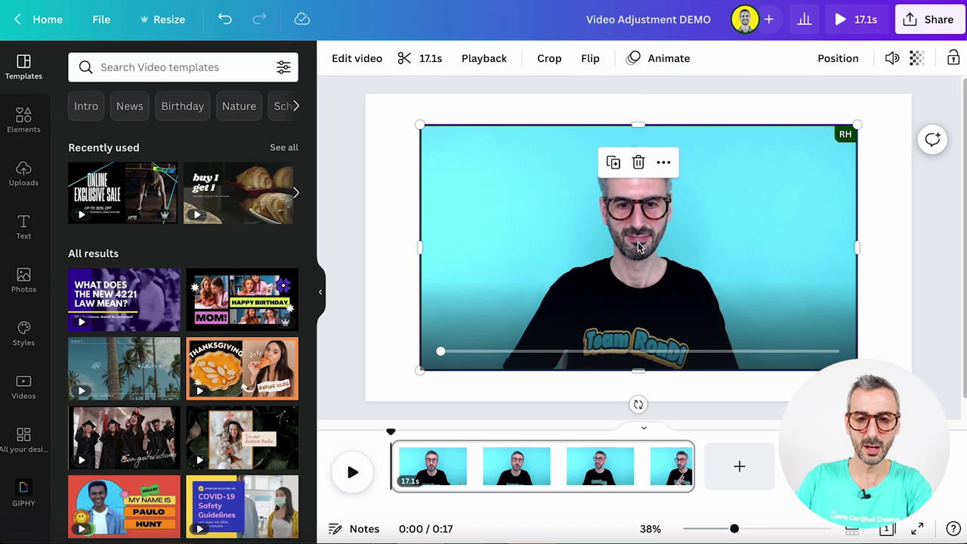
click(639, 248)
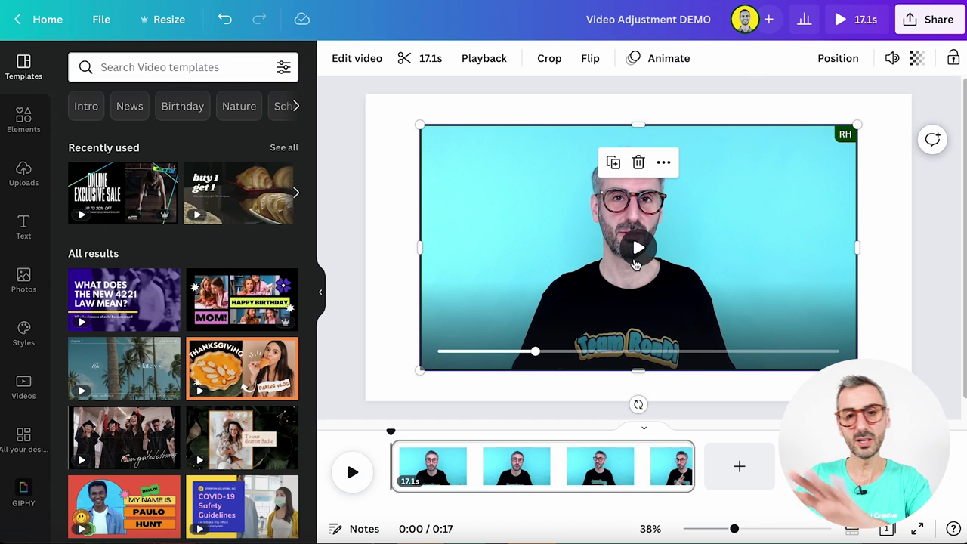
click(874, 257)
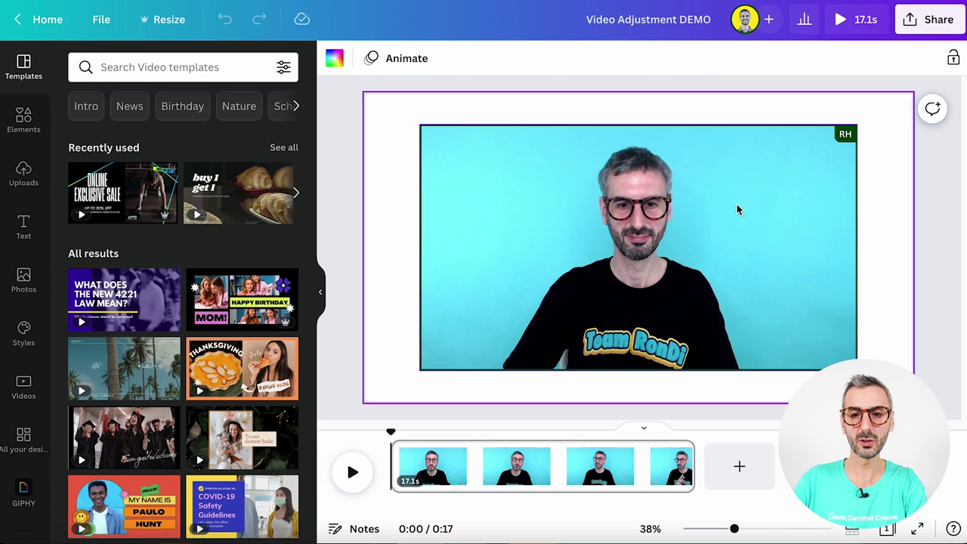
click(748, 180)
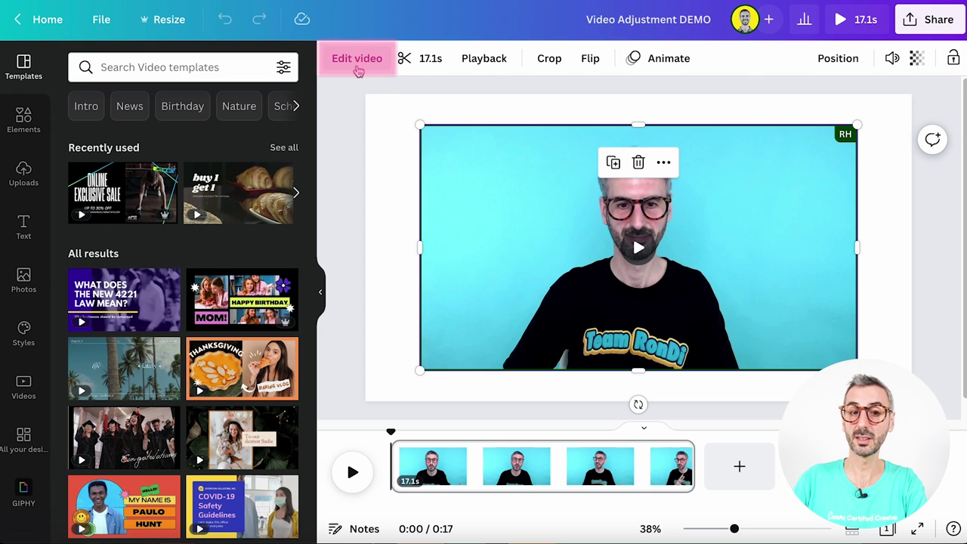
click(358, 60)
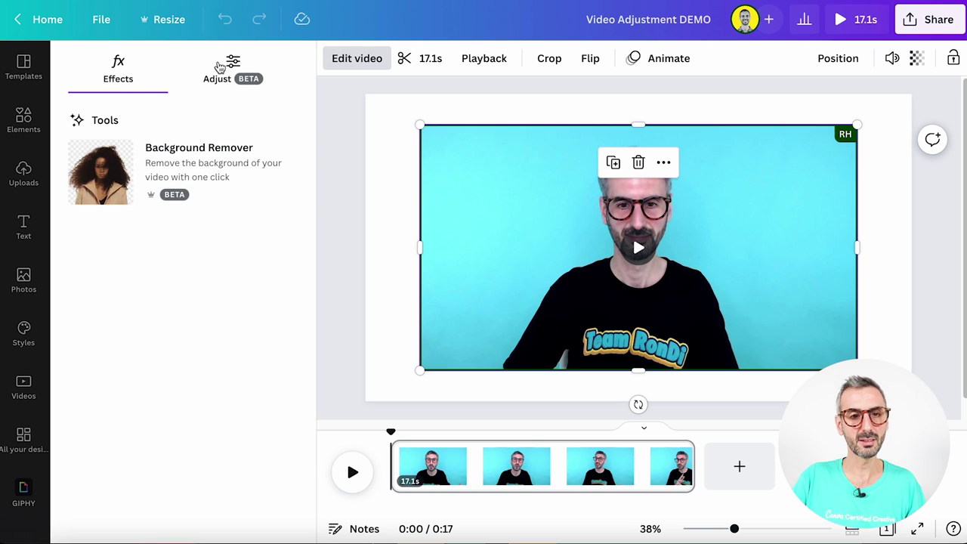
In the video's Adjust panel, try Brightness at 30, then lower it to 12
click(244, 68)
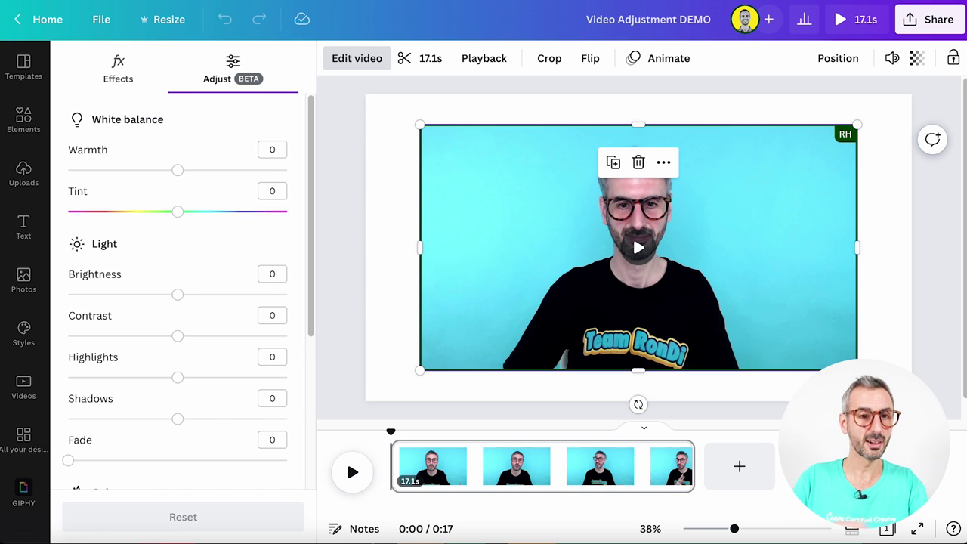
scroll(194, 313, down, 3)
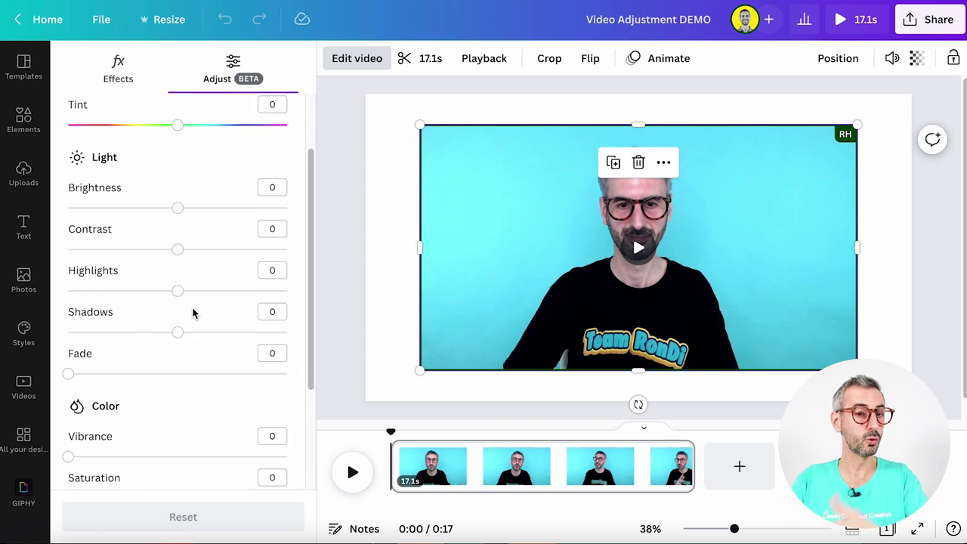
scroll(192, 313, down, 4)
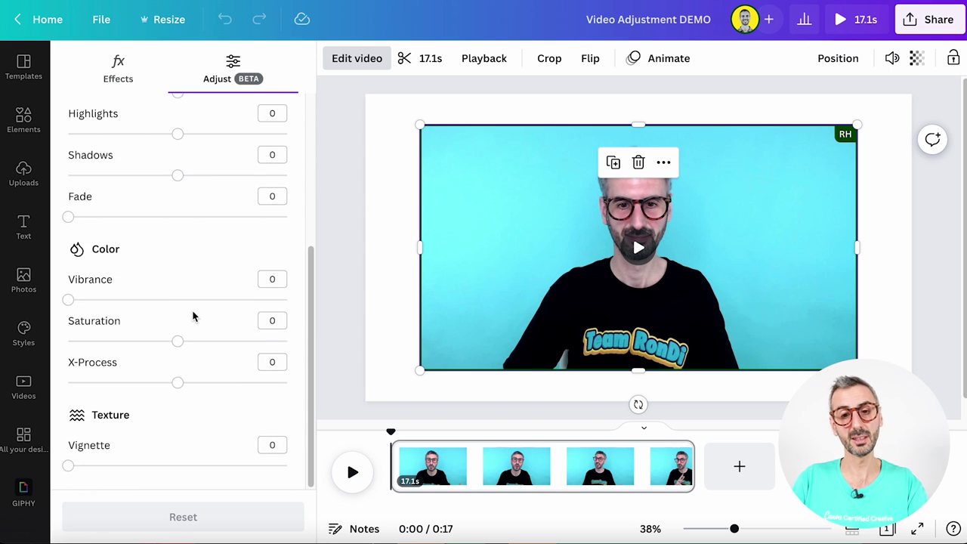
scroll(198, 314, up, 7)
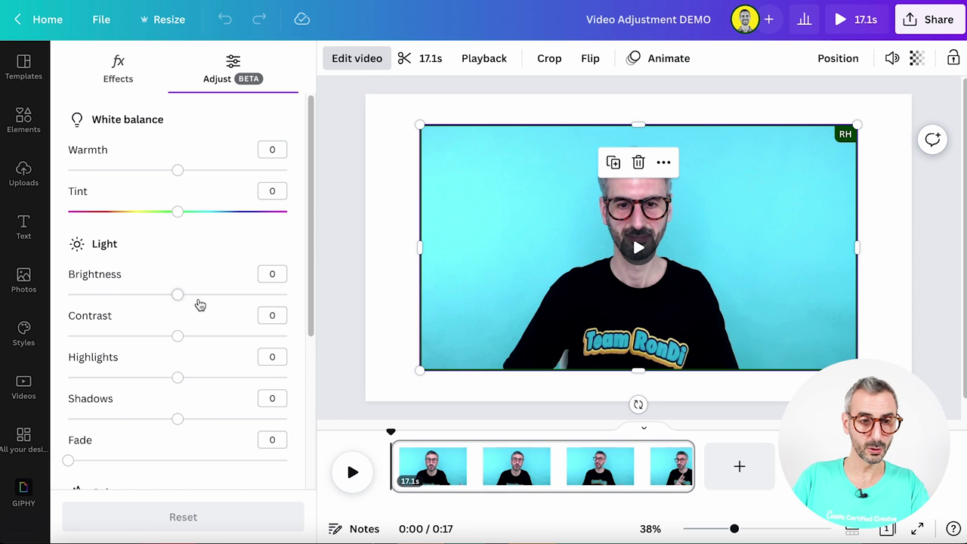
drag(177, 295, 190, 293)
drag(178, 336, 176, 340)
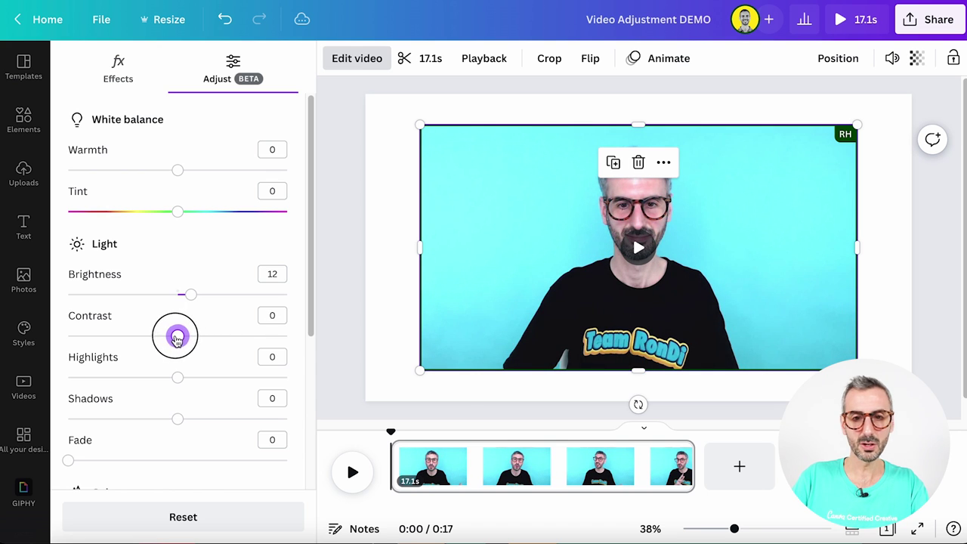
Drag Saturation to -100 so the video turns greyscale, then deselect it
scroll(164, 388, down, 1)
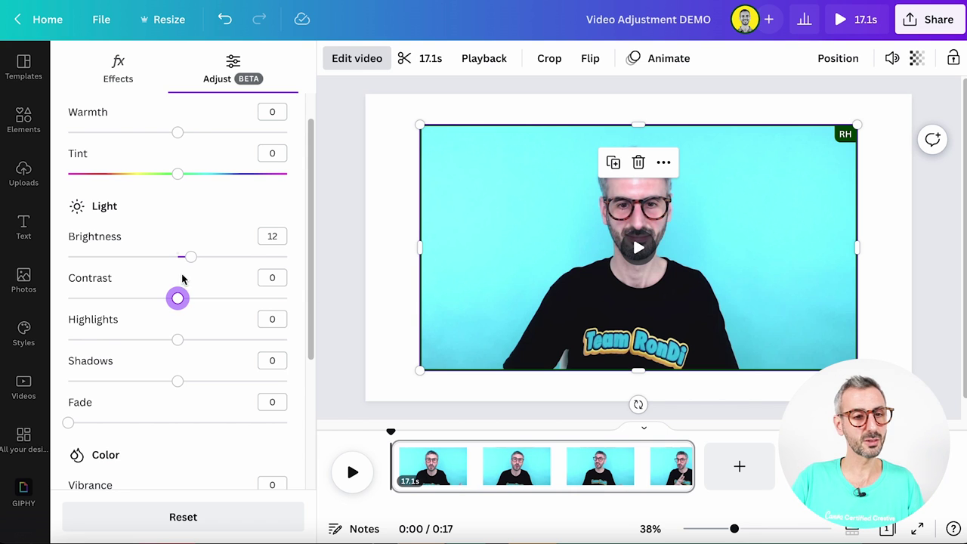
scroll(167, 404, down, 5)
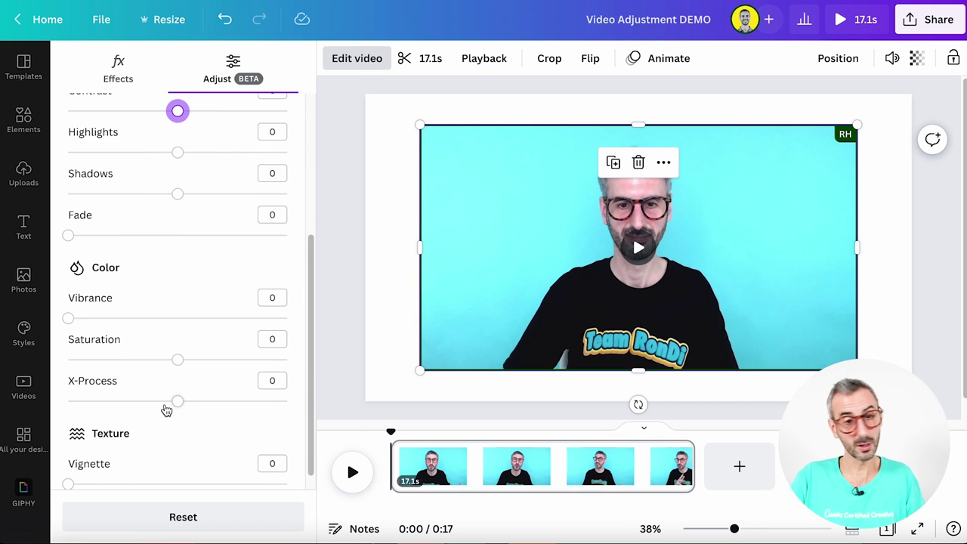
scroll(166, 412, up, 1)
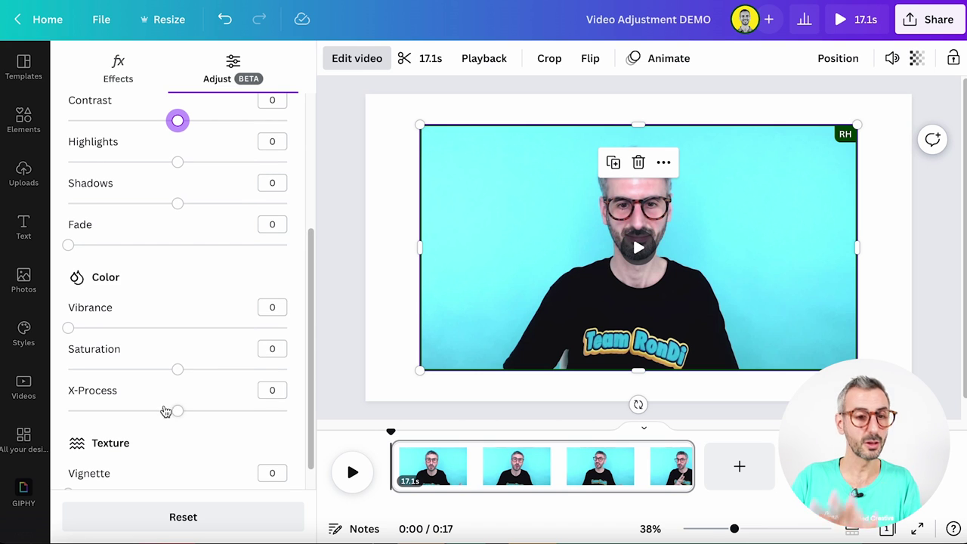
click(176, 368)
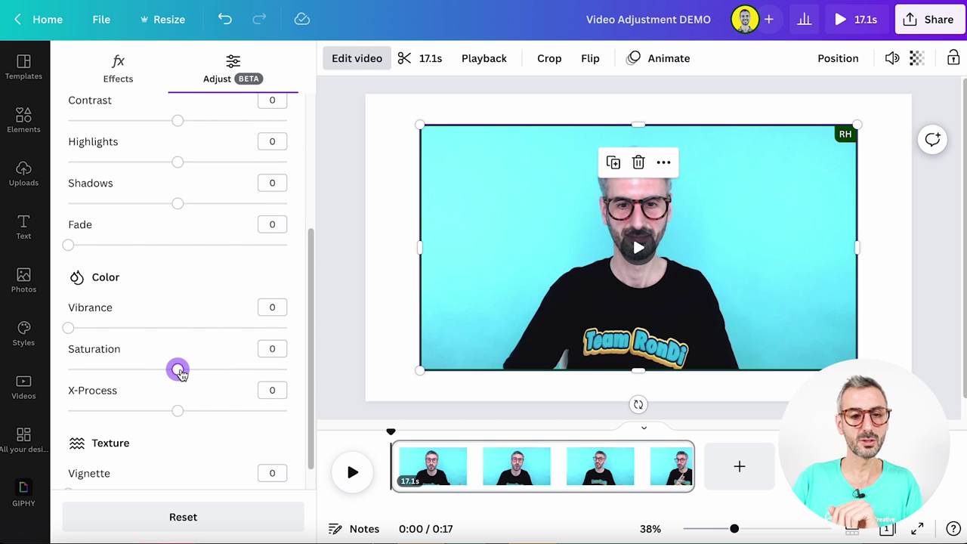
drag(180, 374, 59, 380)
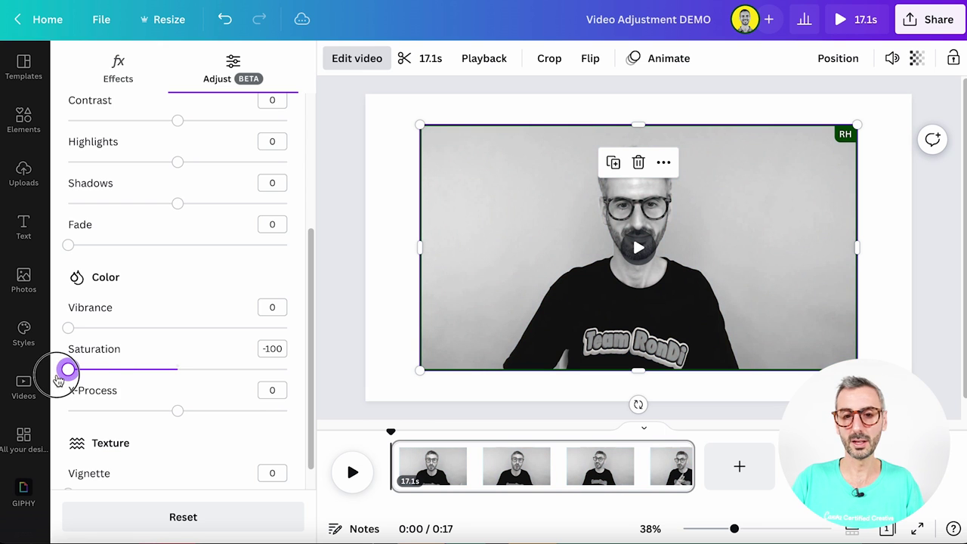
click(902, 321)
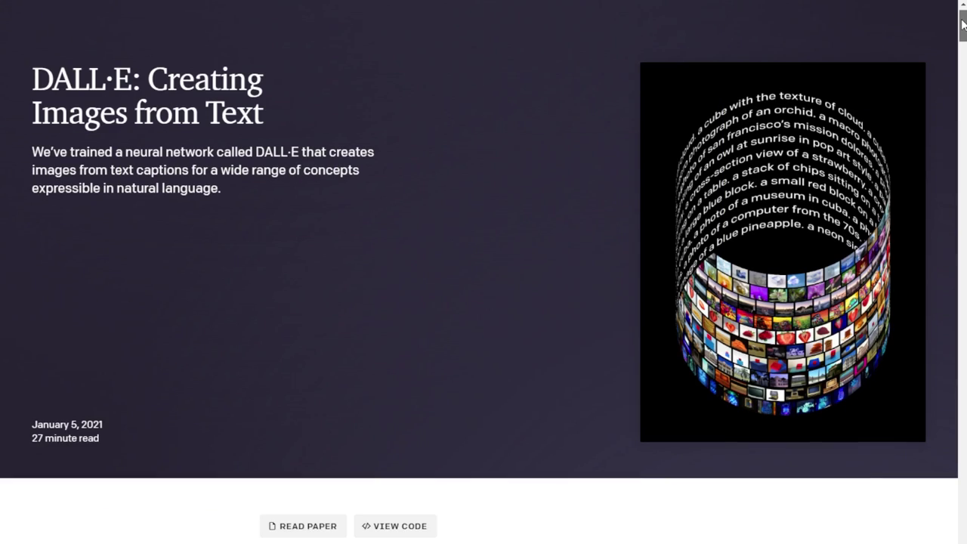
Scroll the DALL·E article down to its example prompts and generated images
scroll(958, 40, down, 4)
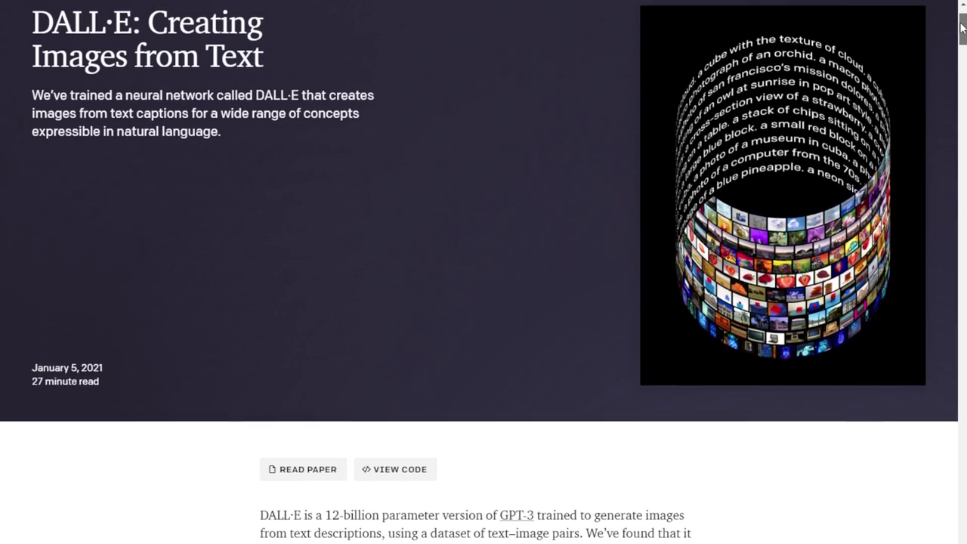
scroll(955, 45, down, 3)
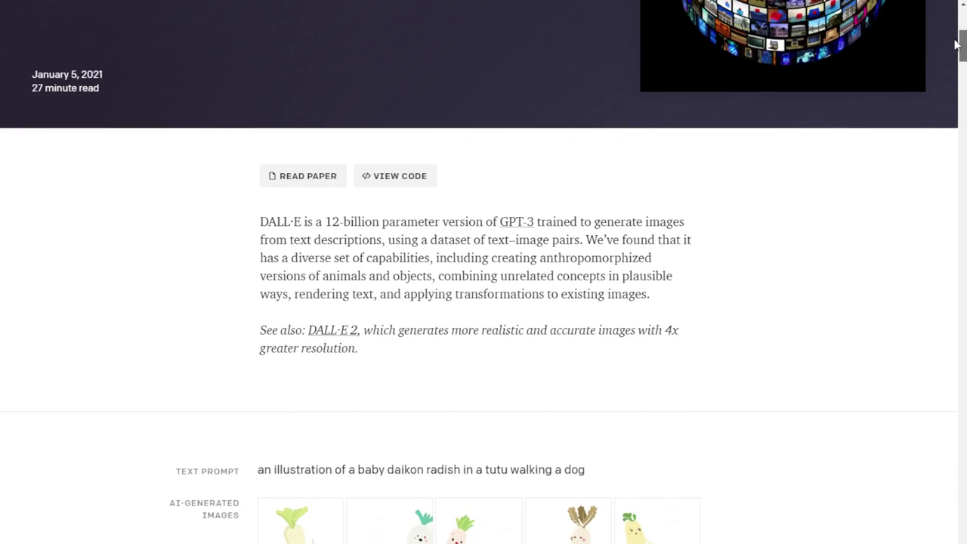
scroll(954, 52, down, 7)
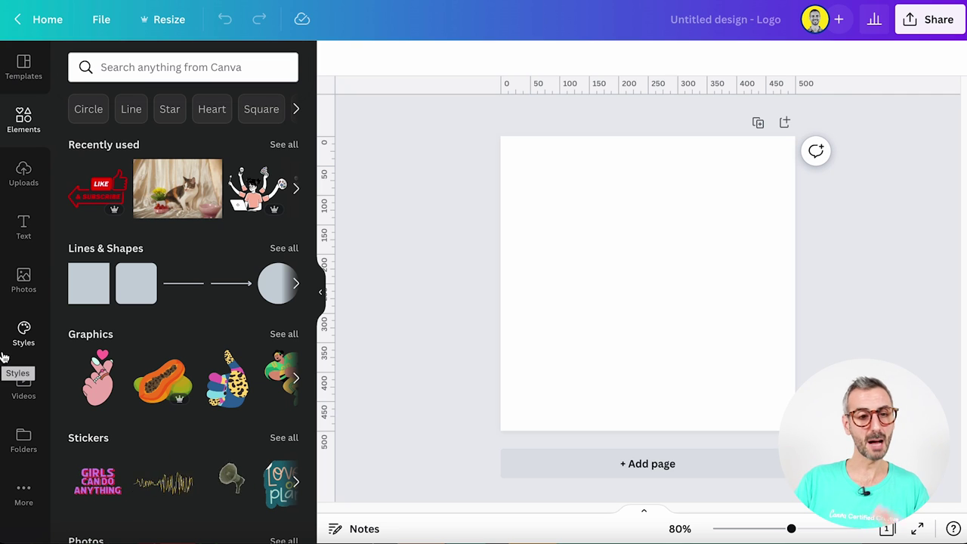
Launch the Text to Image app from the More apps list beside the blank logo
click(27, 495)
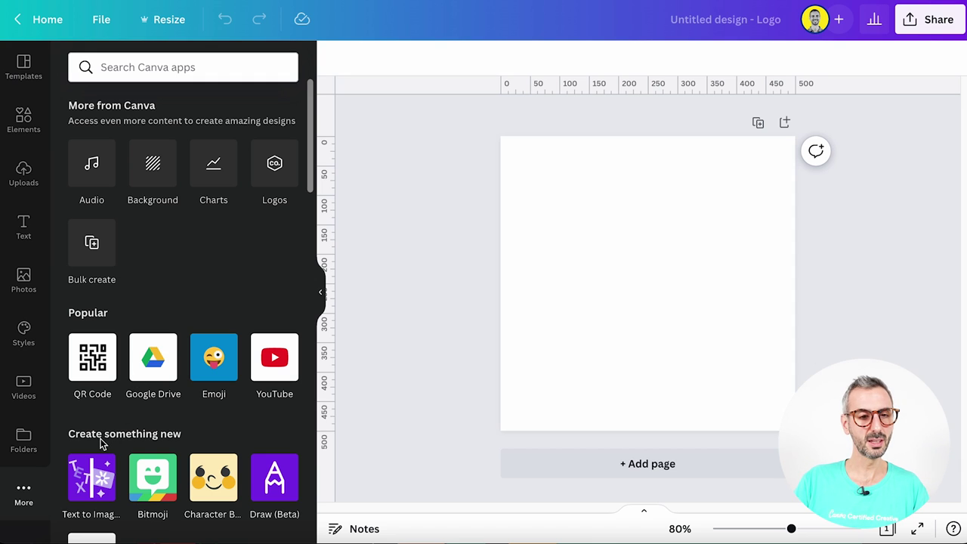
scroll(176, 446, down, 4)
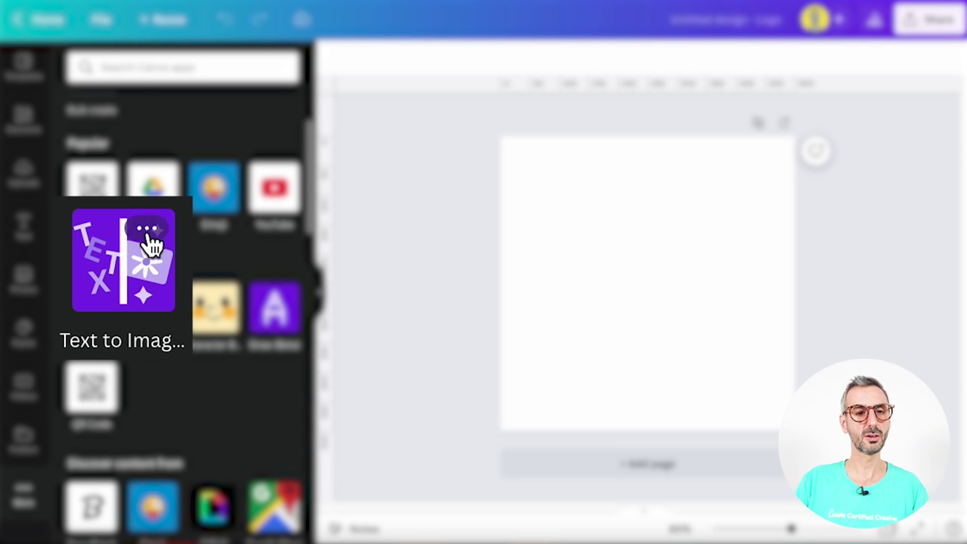
click(93, 309)
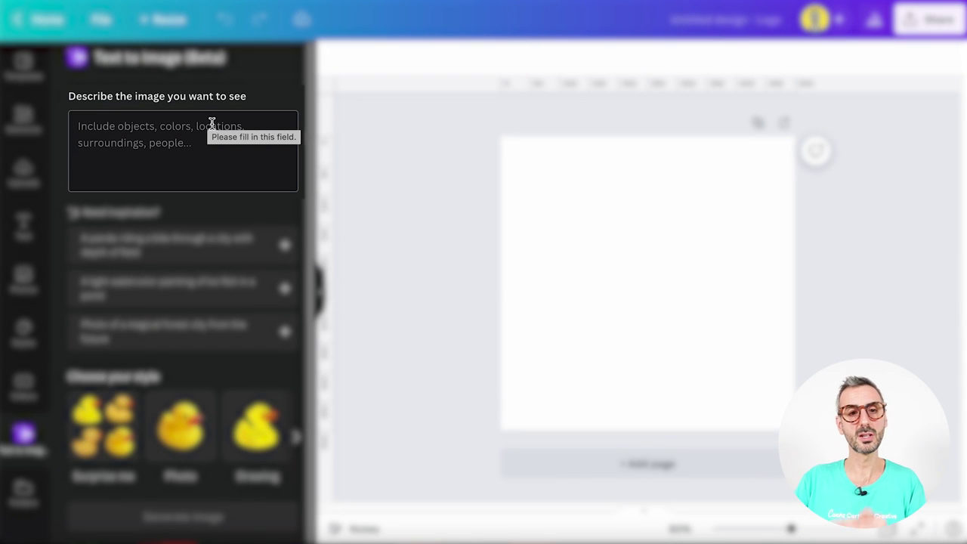
click(213, 159)
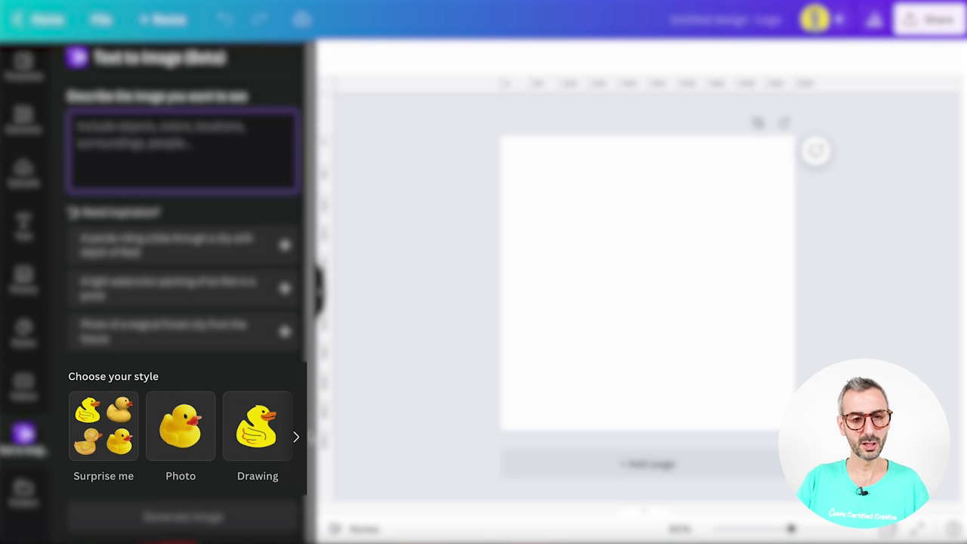
click(296, 436)
click(295, 436)
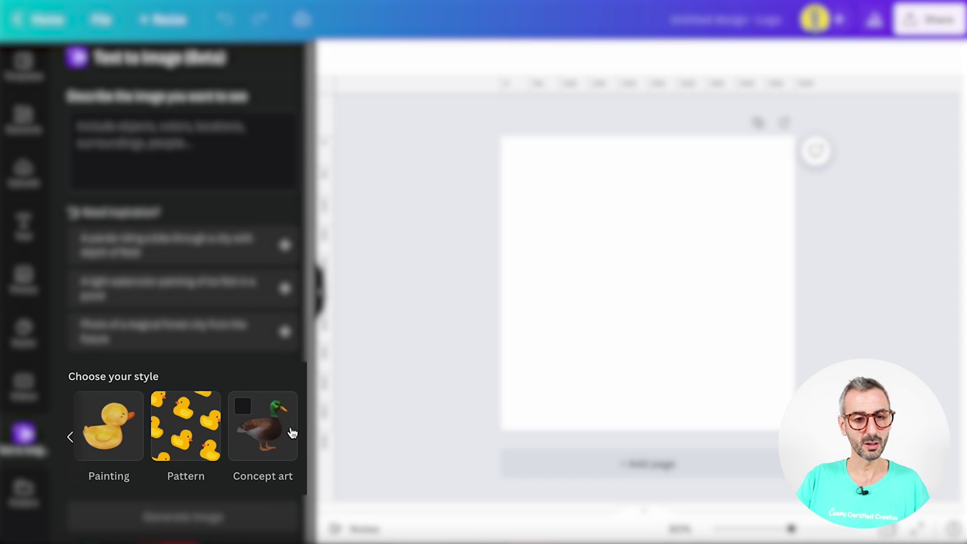
click(70, 437)
click(71, 438)
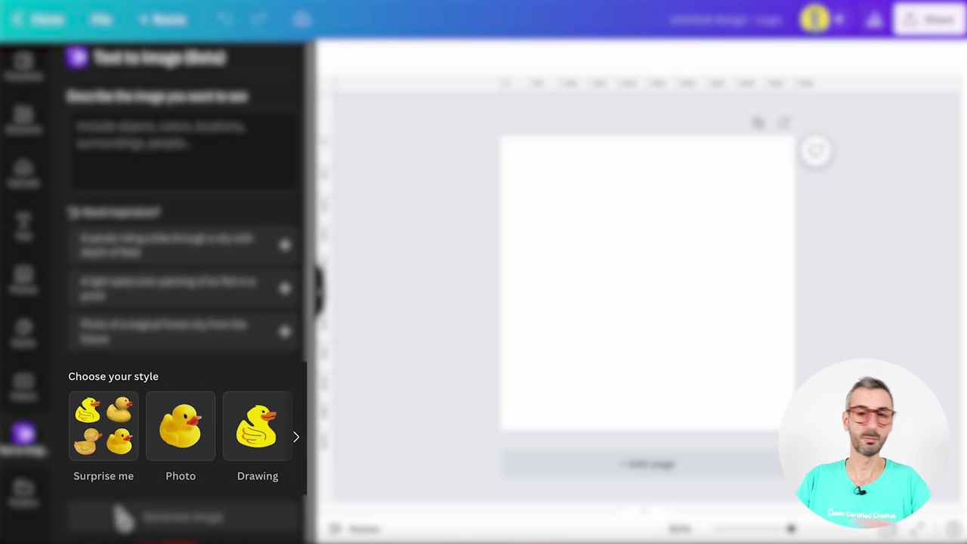
click(226, 159)
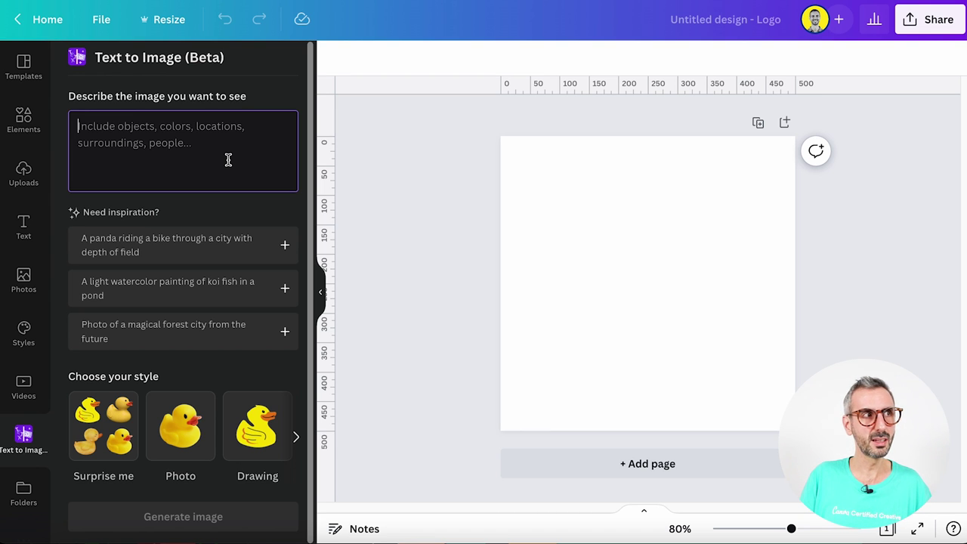
Generate Surprise me style images from the prompt 'a kitty riding a pink bike'
click(228, 160)
text(ki)
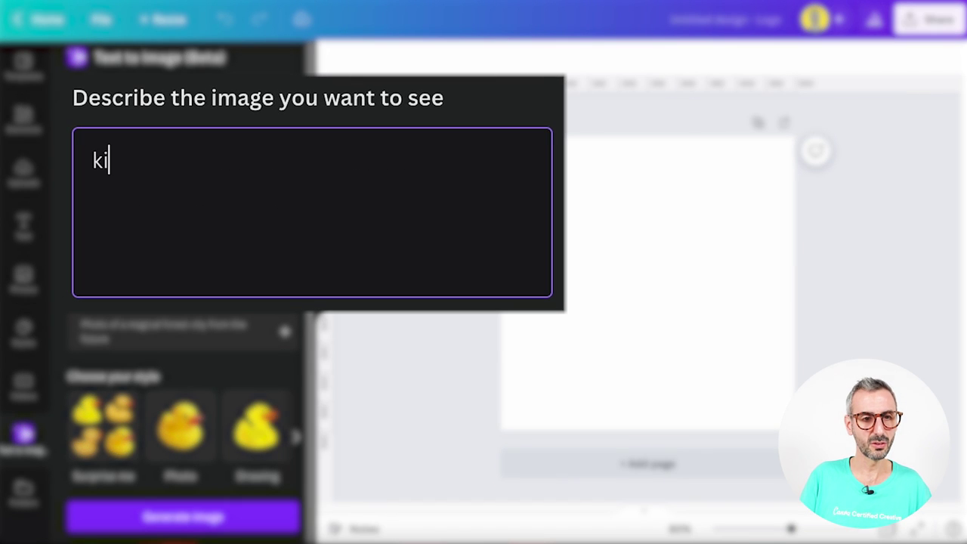
key(BackSpace)
text(a kitty )
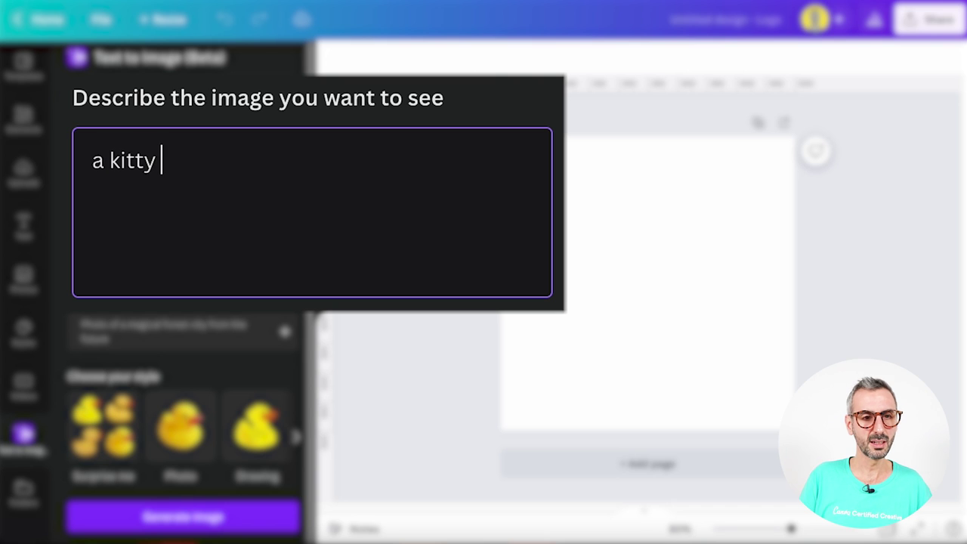
text(riding a pink bik)
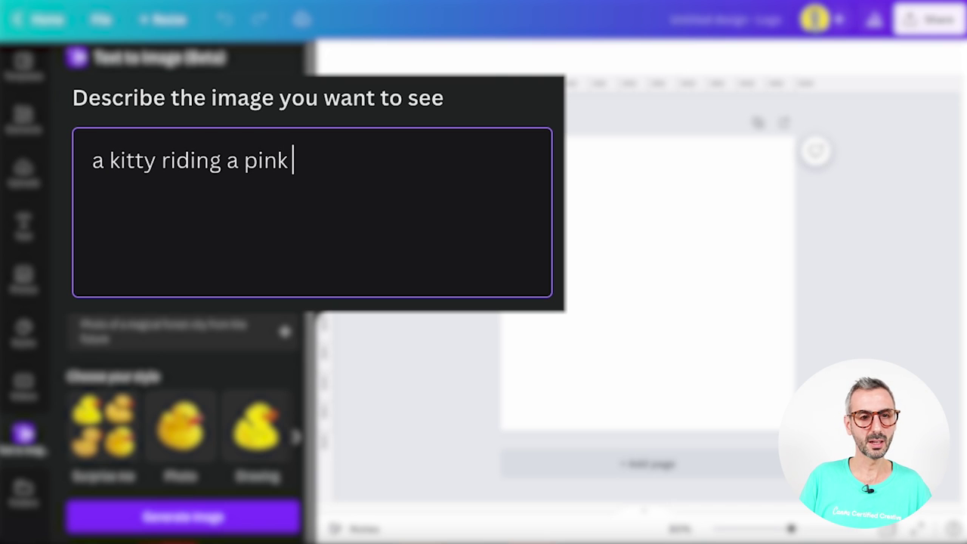
text(e)
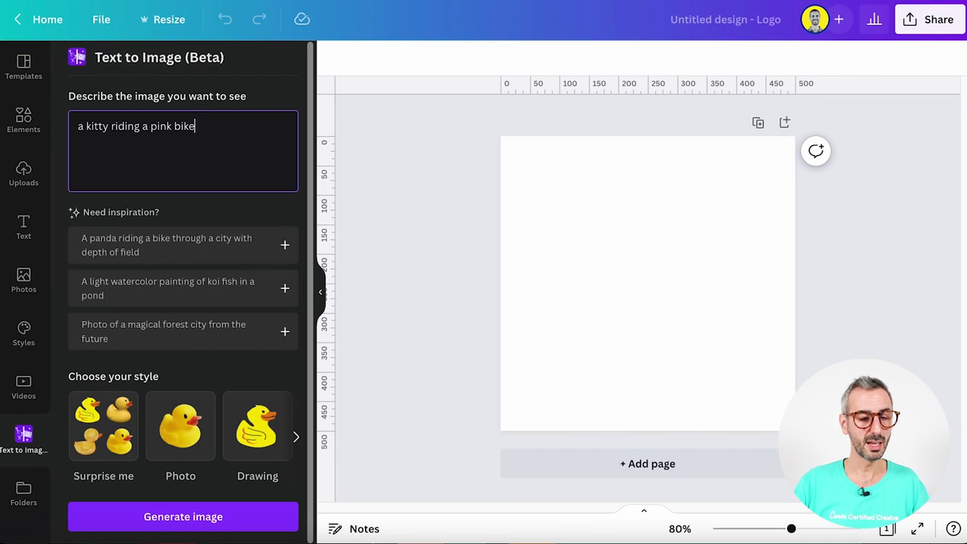
click(84, 406)
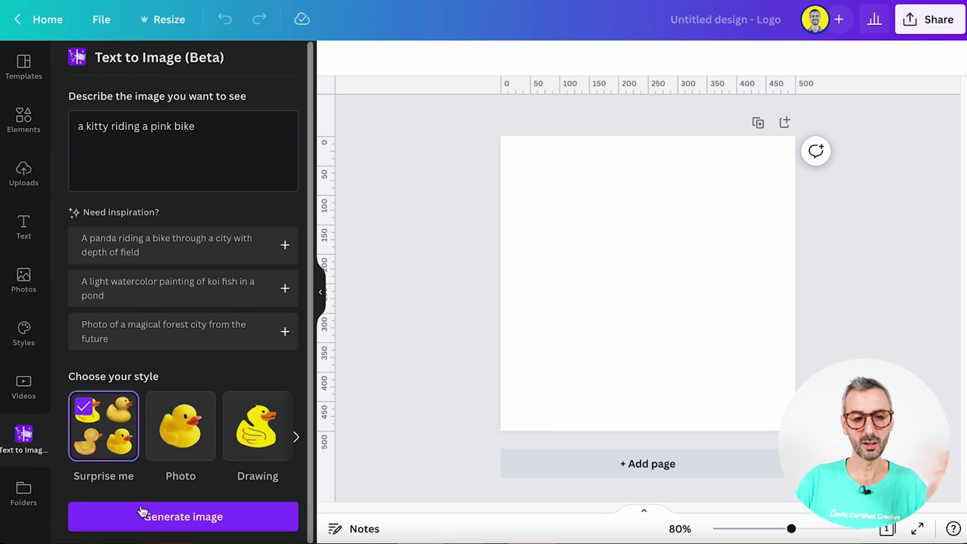
click(146, 519)
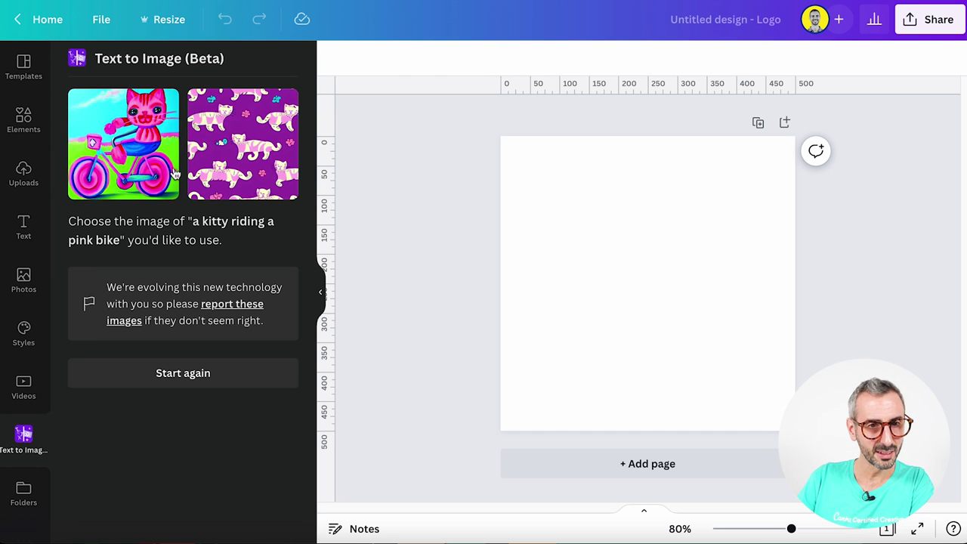
Add the left kitty-on-pink-bike image to the logo page, deleting the stray cat pattern image
click(119, 172)
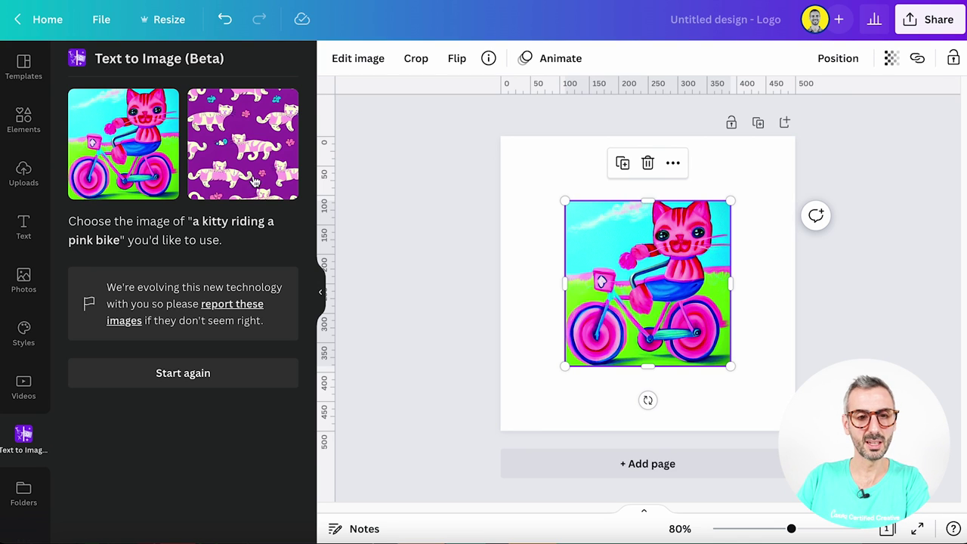
drag(249, 122, 663, 348)
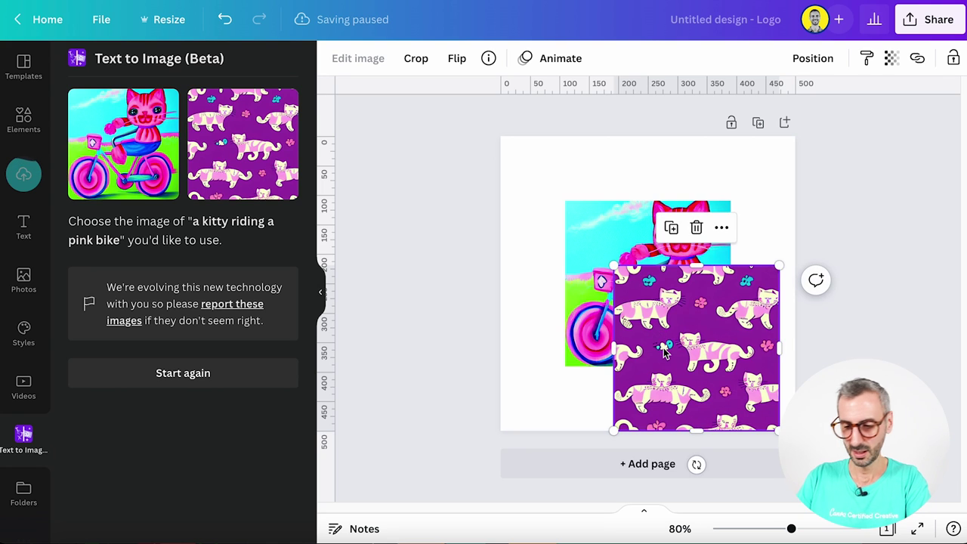
key(Delete)
click(668, 321)
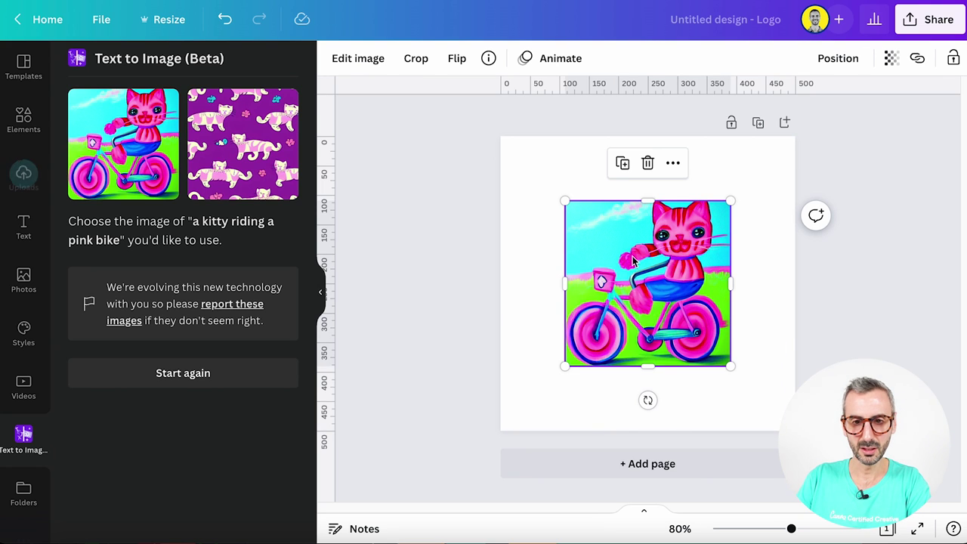
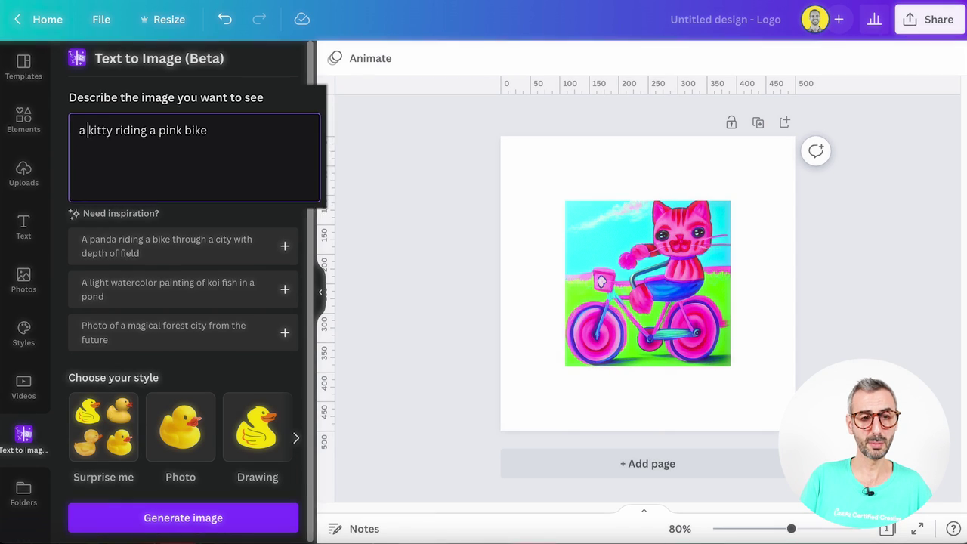
Regenerate Drawing-style images for 'a childish drawing of a kitty riding a pink bike' and move the kitty top-right
text(childish drawing )
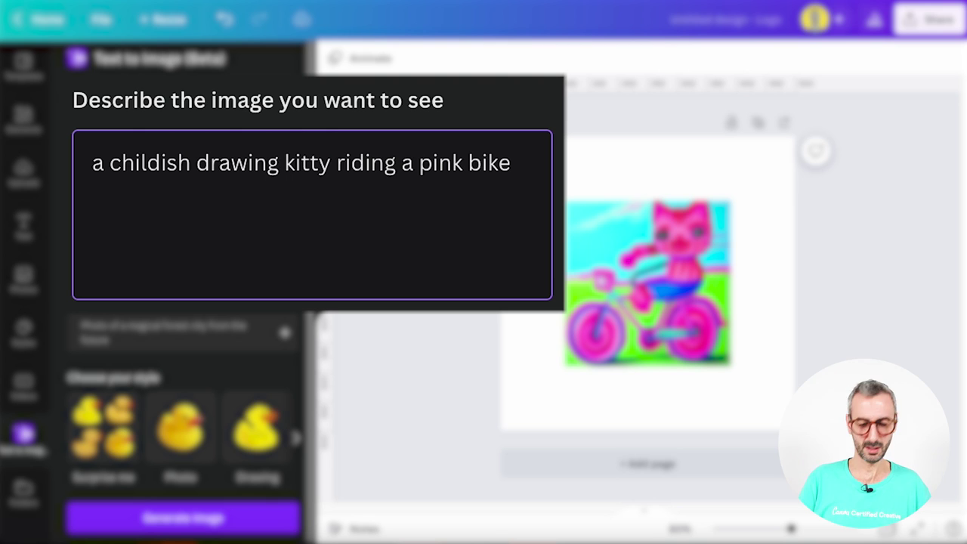
text(of a)
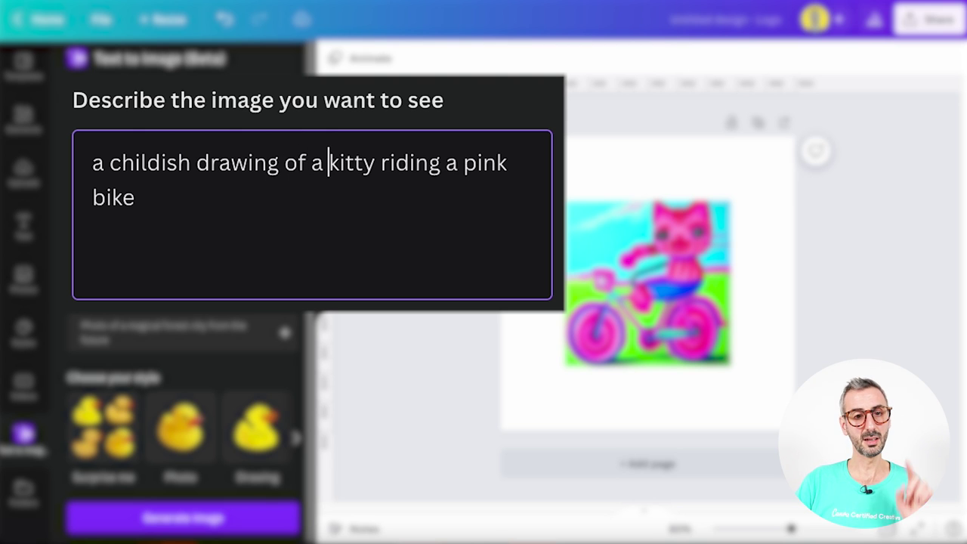
click(266, 425)
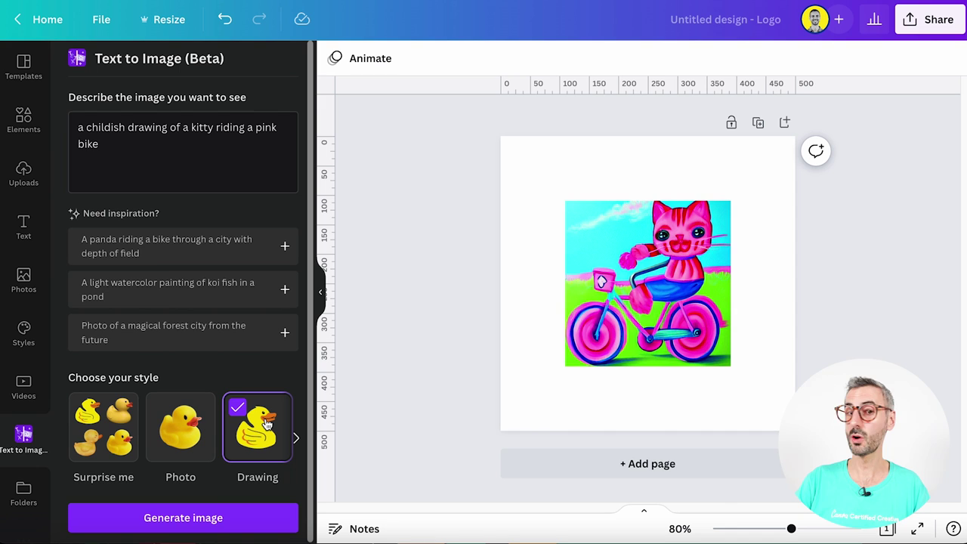
click(219, 516)
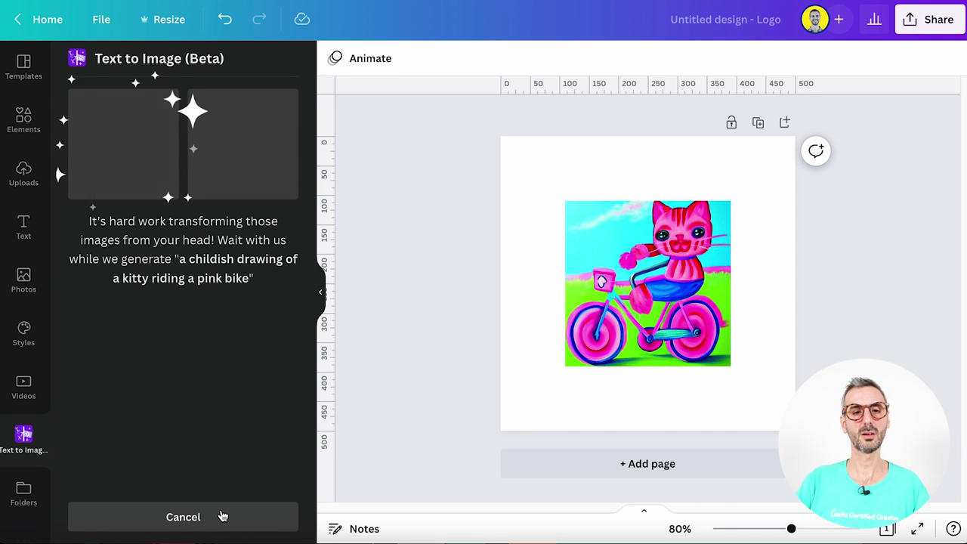
drag(693, 281, 757, 221)
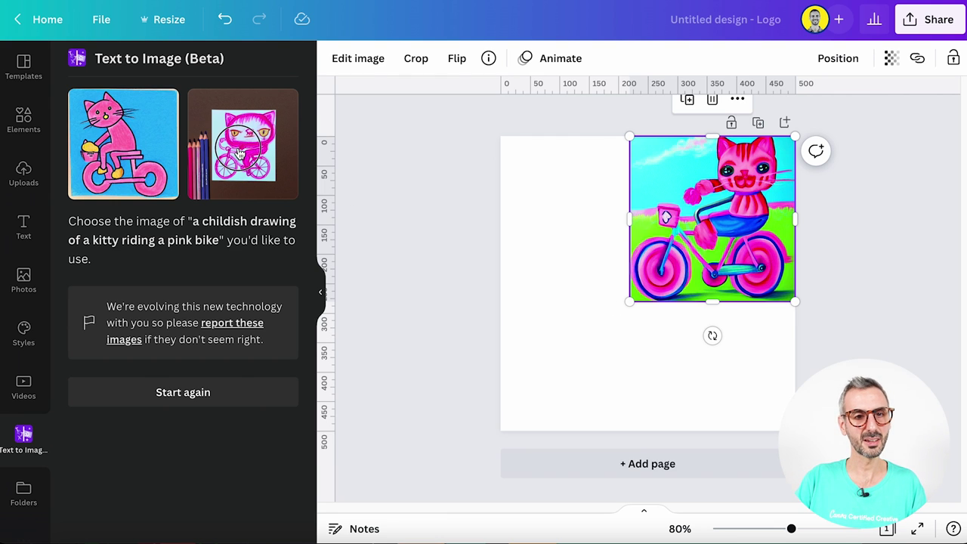
Place both kitty drawings on the page, shift the brown one upper-left, then delete all three cat pictures
drag(239, 153, 707, 339)
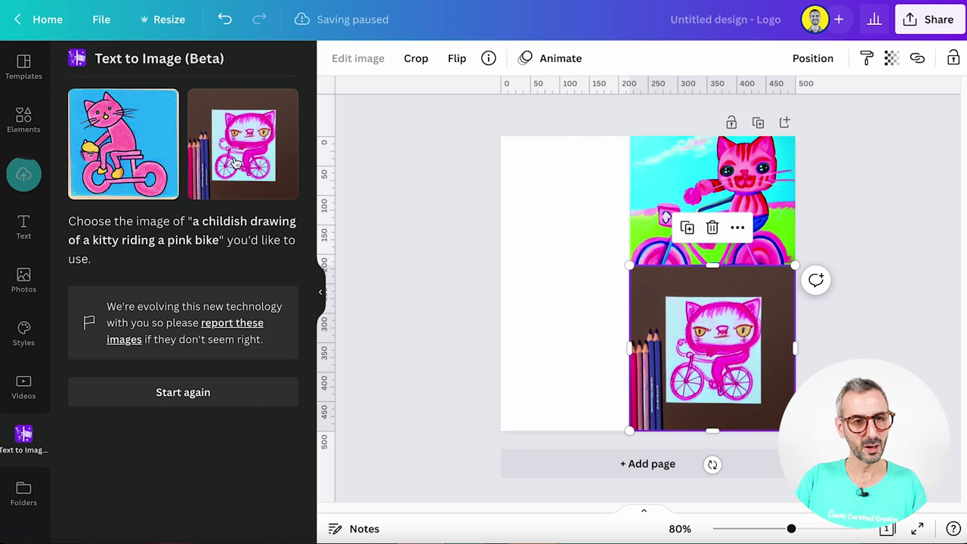
drag(90, 137, 582, 362)
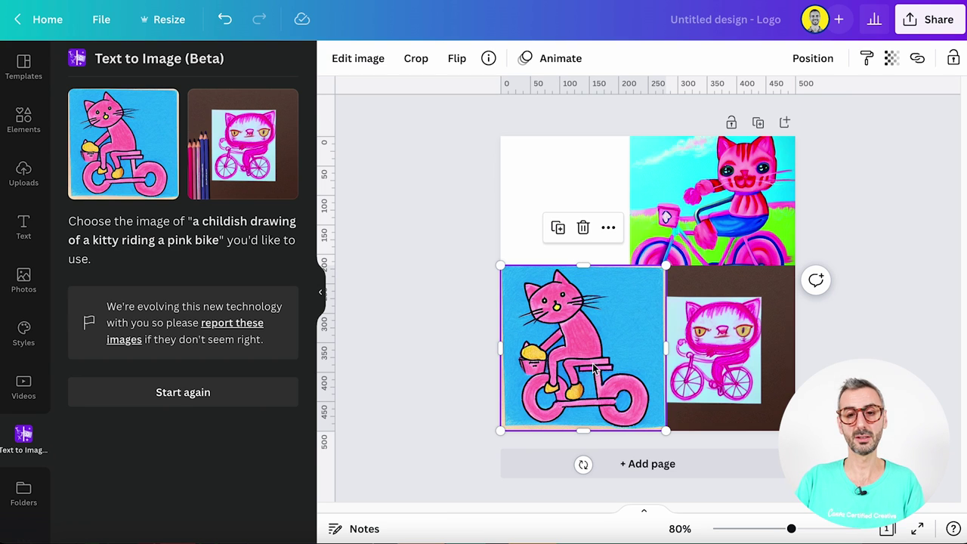
click(704, 368)
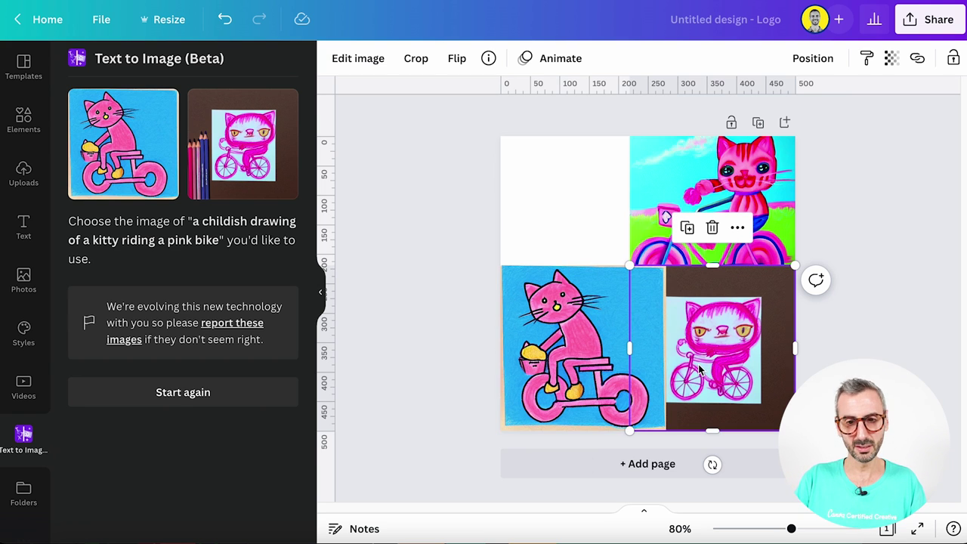
drag(739, 319, 595, 173)
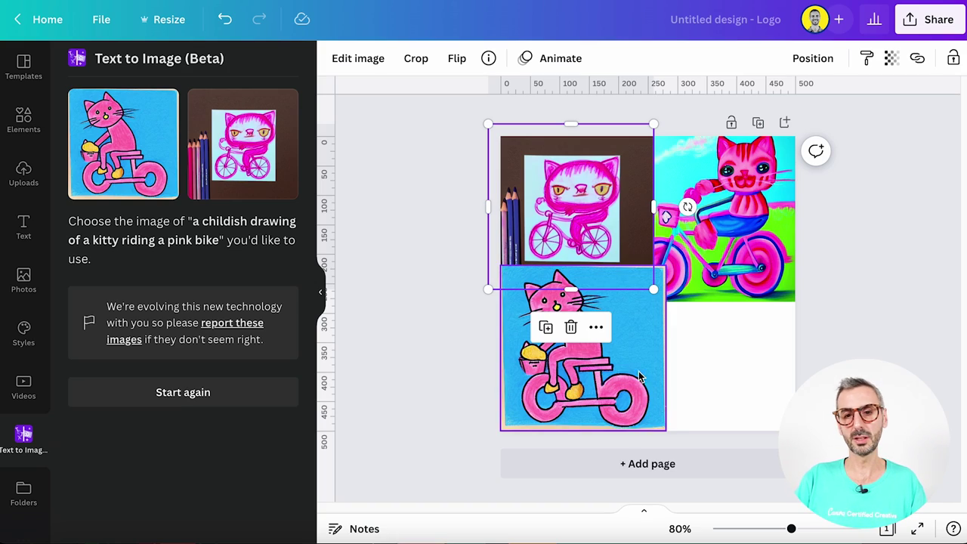
drag(703, 393, 621, 210)
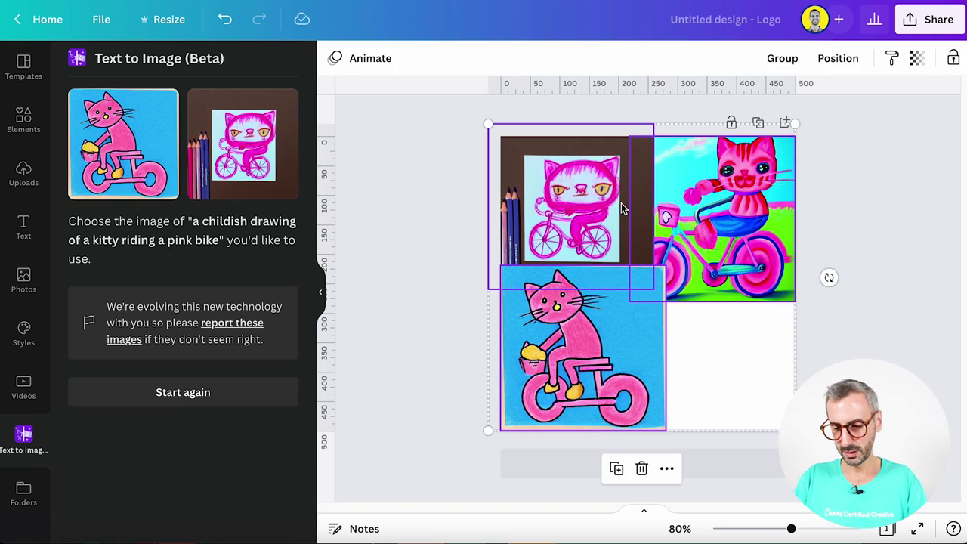
key(Delete)
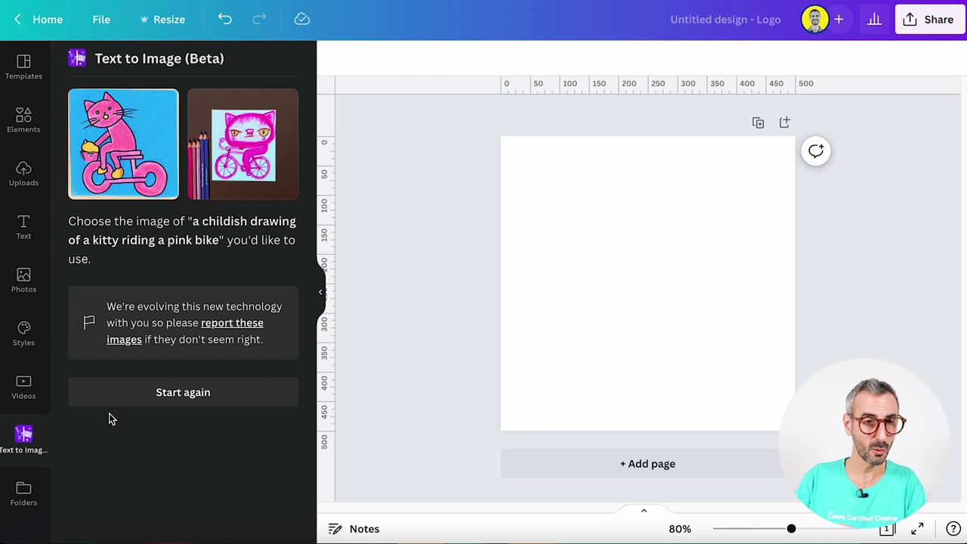
Start over, replace the old prompt with one about a man eating broccoli, and choose Photo style
click(113, 396)
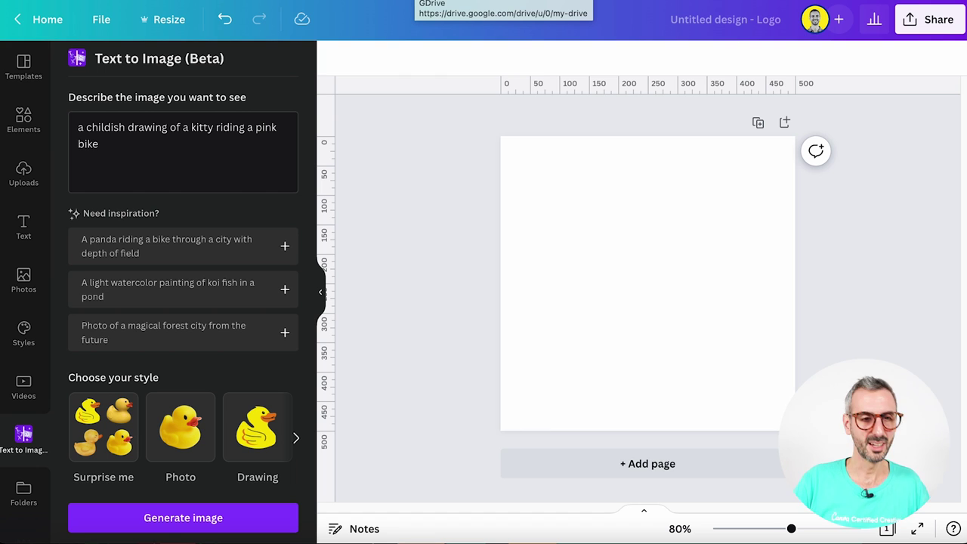
drag(114, 158, 54, 110)
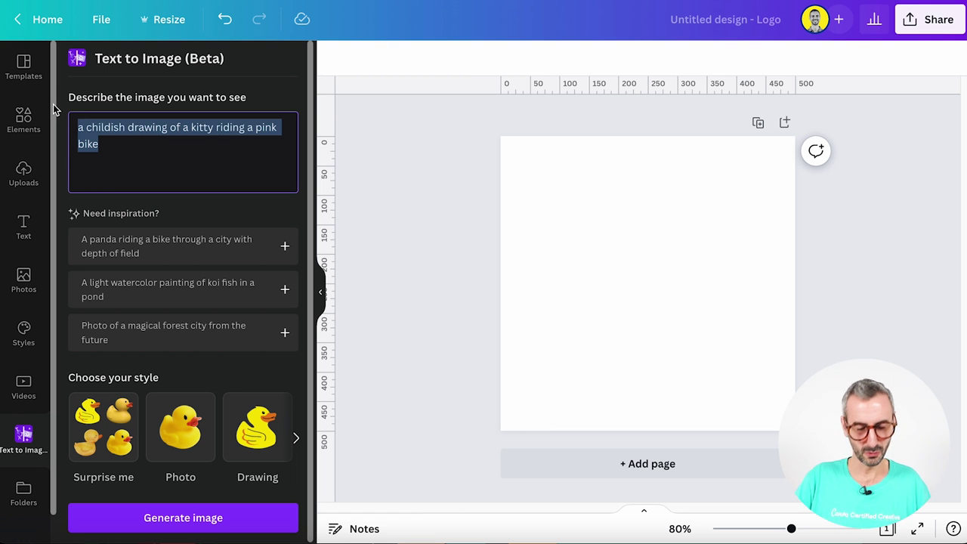
text(big)
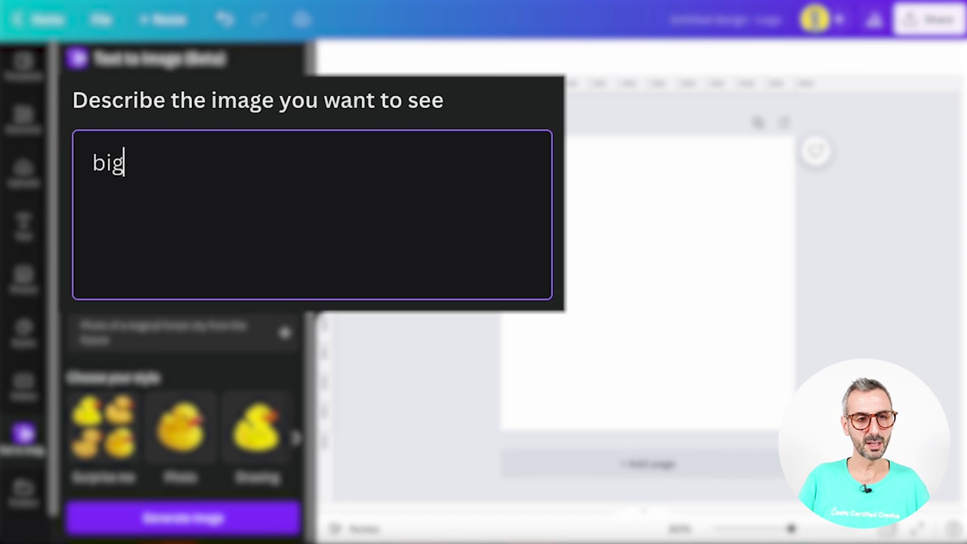
text(gie smalls)
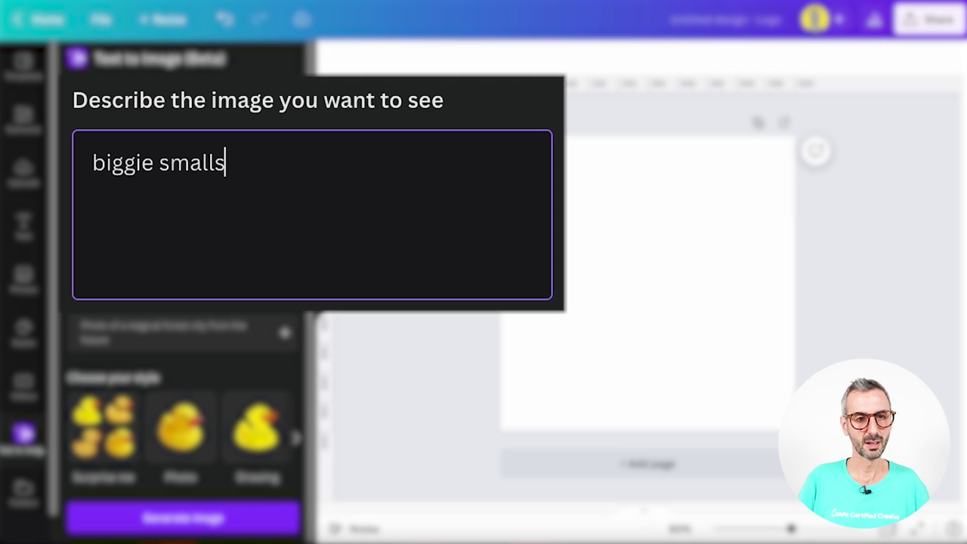
text( eating b)
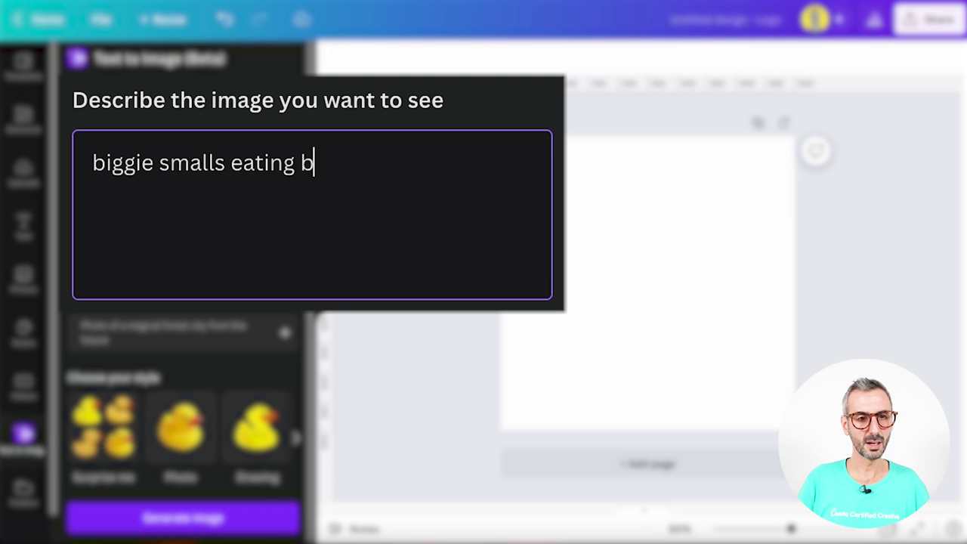
text(roccoli)
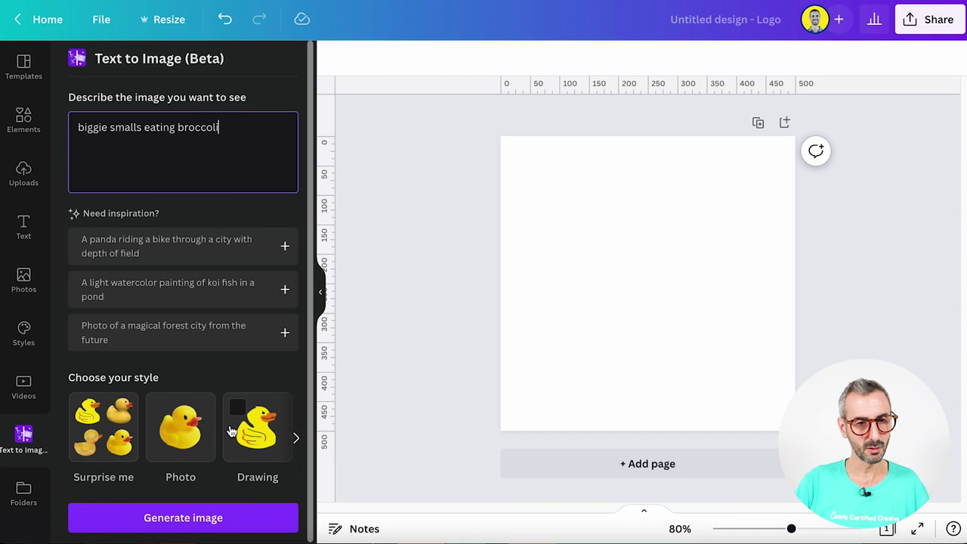
click(185, 427)
Generate the broccoli images and place the green-shirt photo on the page, enlarged and centred
click(237, 529)
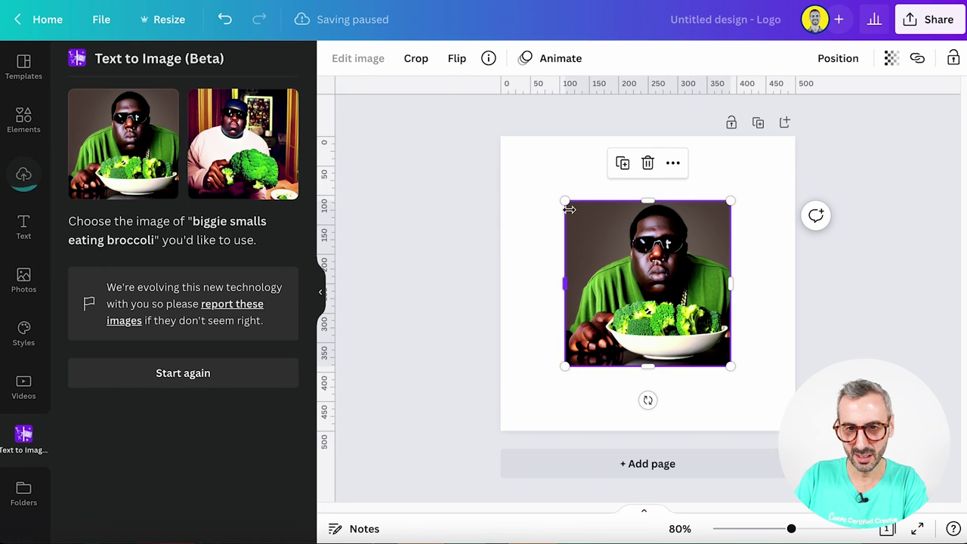
drag(567, 199, 519, 156)
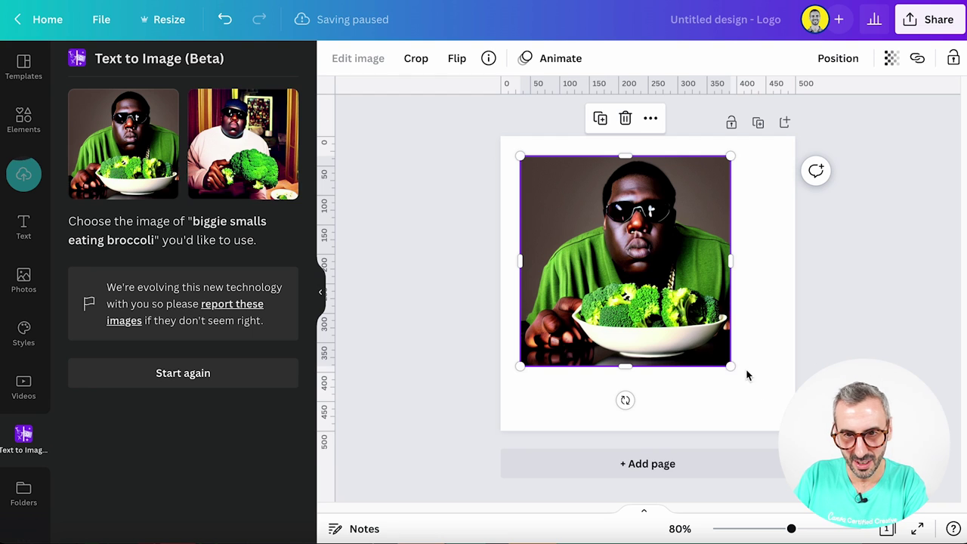
drag(730, 366, 774, 418)
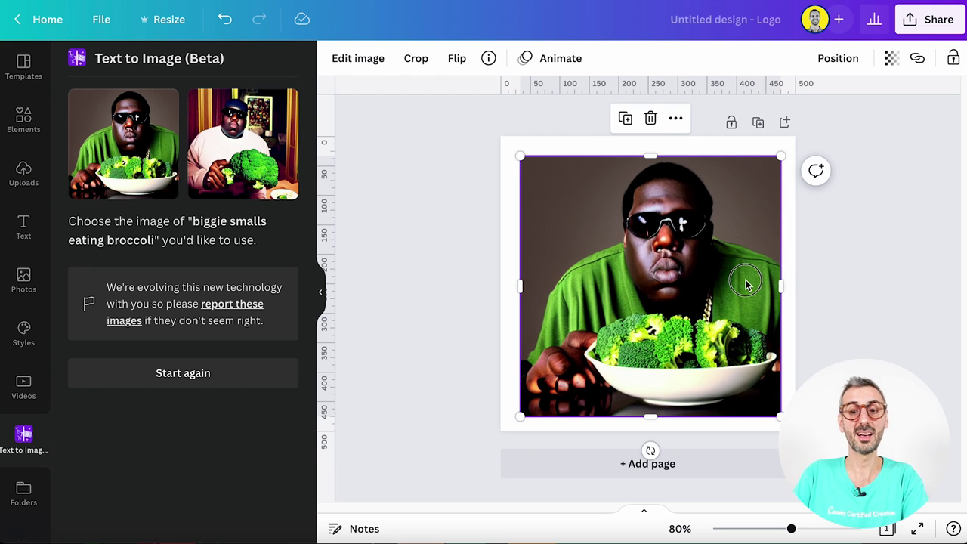
drag(744, 282, 740, 277)
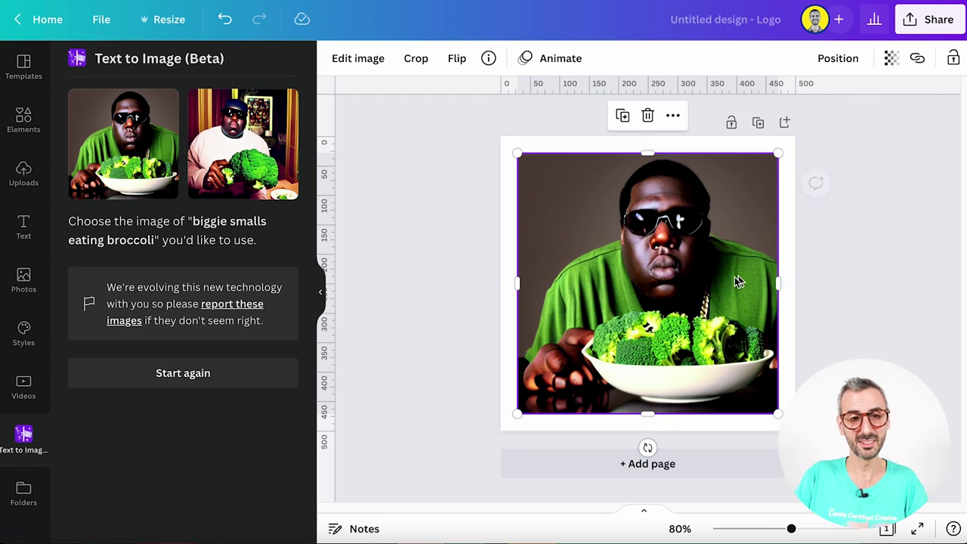
Try the second generated photo stretched across the page, then delete it to keep the green-shirt one
click(243, 143)
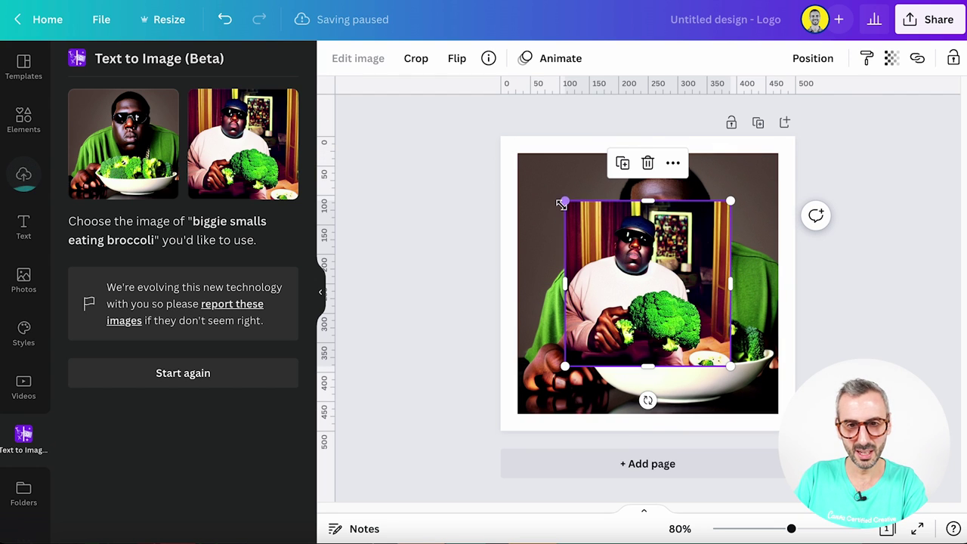
drag(561, 199, 513, 149)
drag(729, 367, 764, 439)
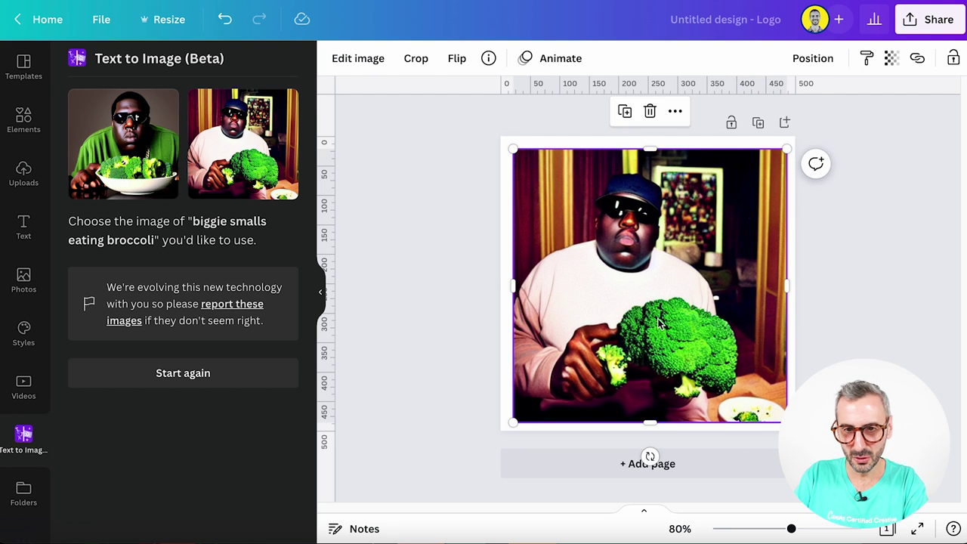
drag(651, 299, 651, 299)
key(Delete)
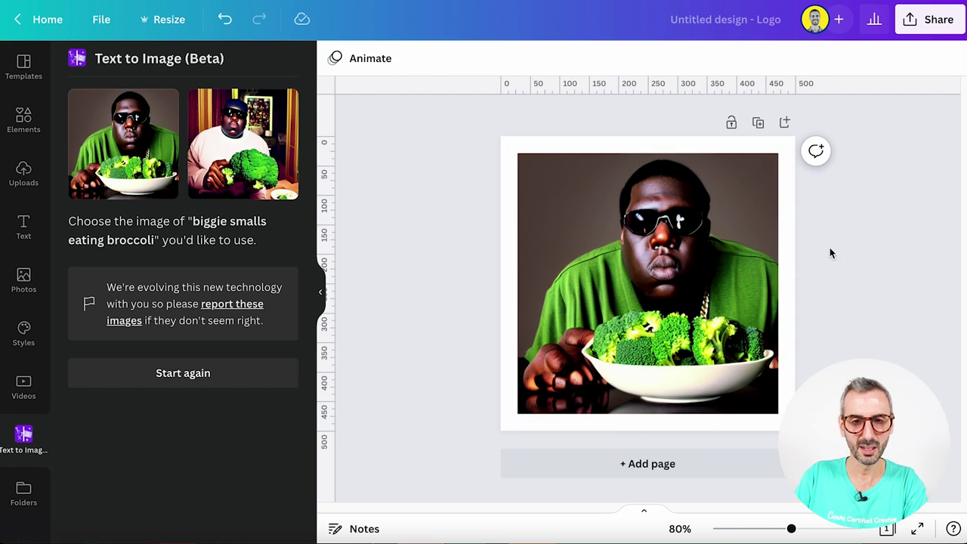
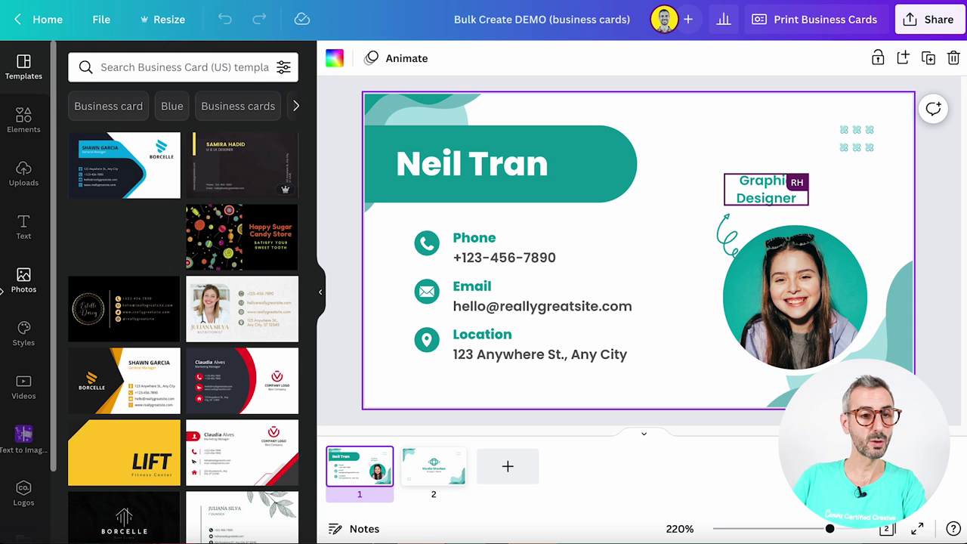
Launch the Bulk create app from the More apps panel for the business-card design
scroll(19, 400, down, 2)
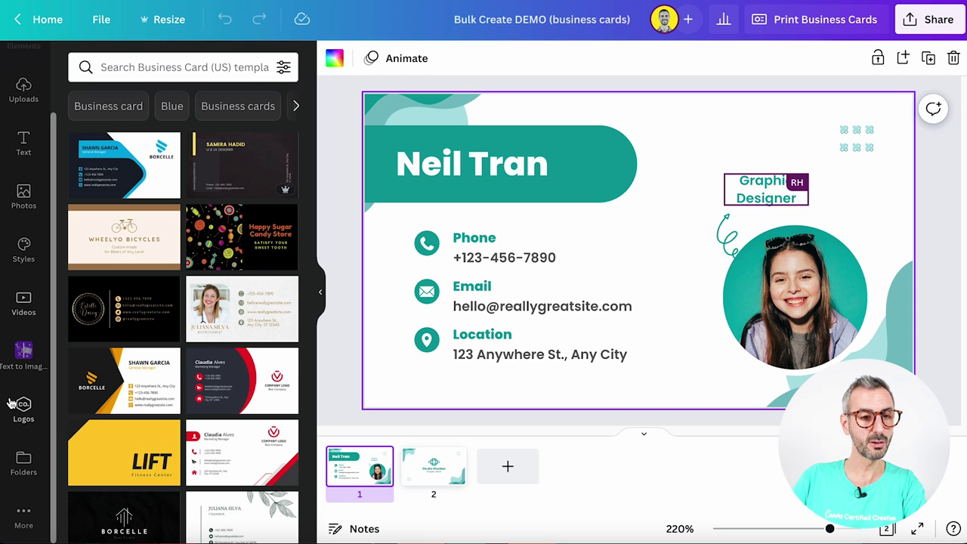
click(25, 520)
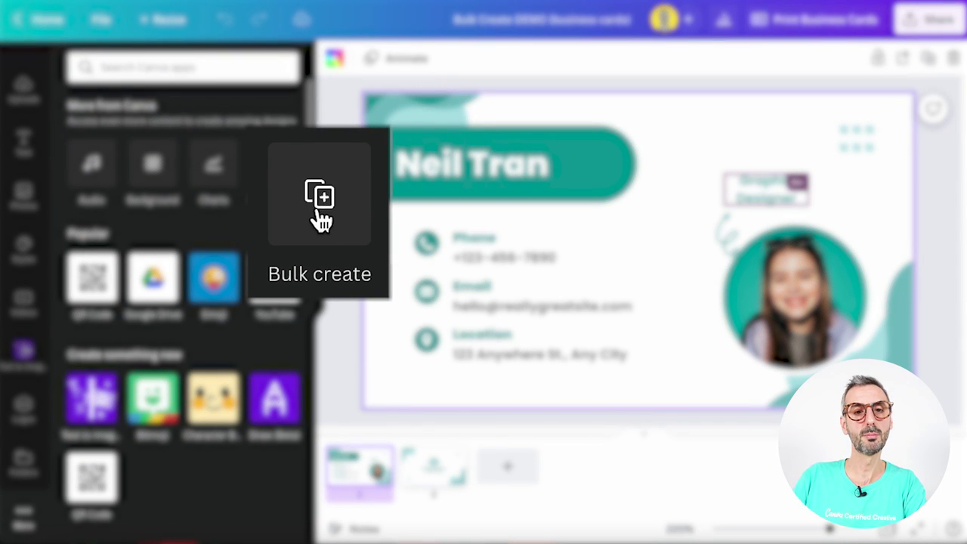
click(273, 163)
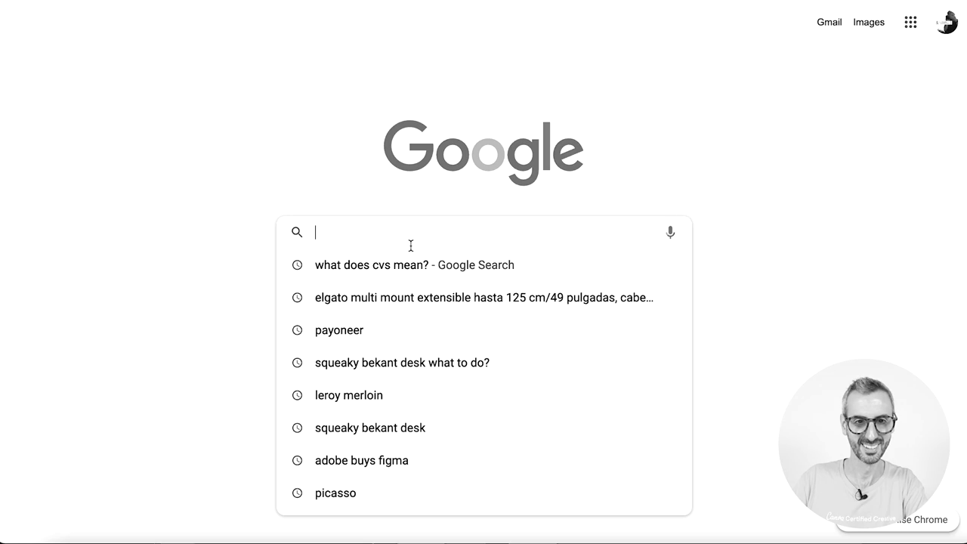
Search Google for 'What does CSV mean?' and expand the 'What does .CSV stand for?' answer
text(What does CSV)
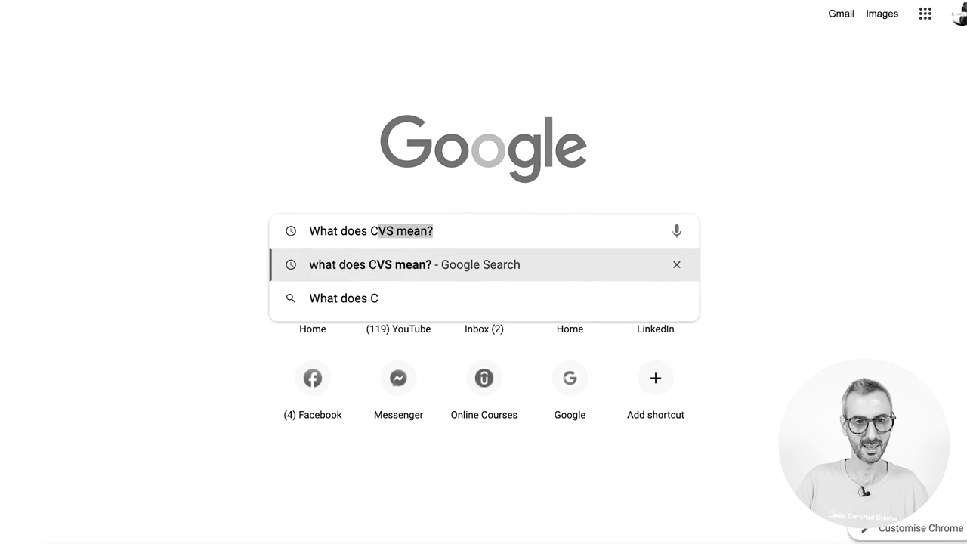
text( mean?)
key(Return)
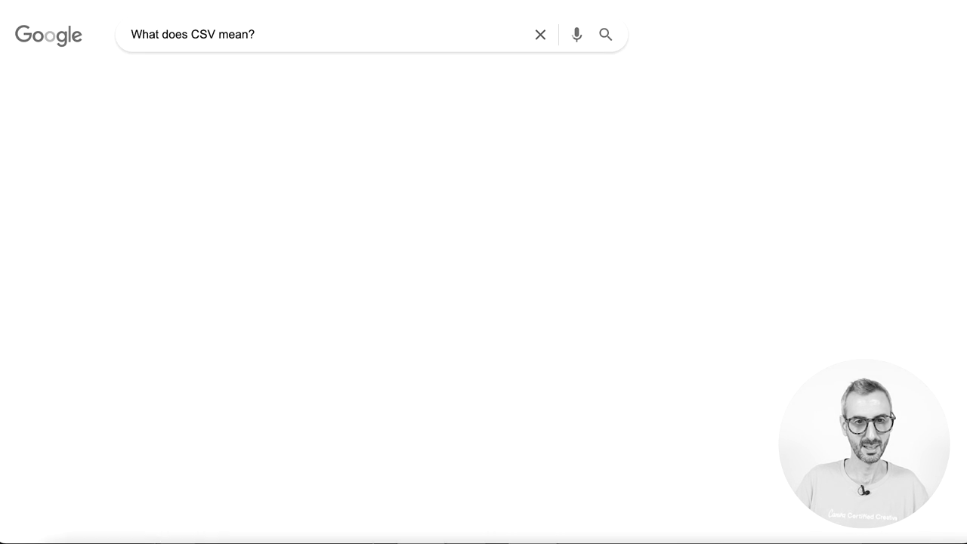
scroll(306, 317, down, 2)
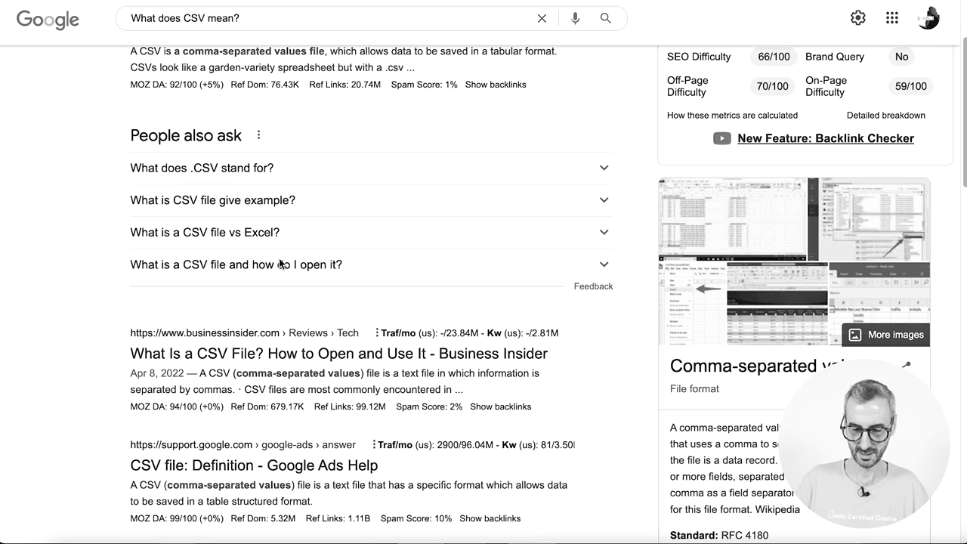
click(363, 288)
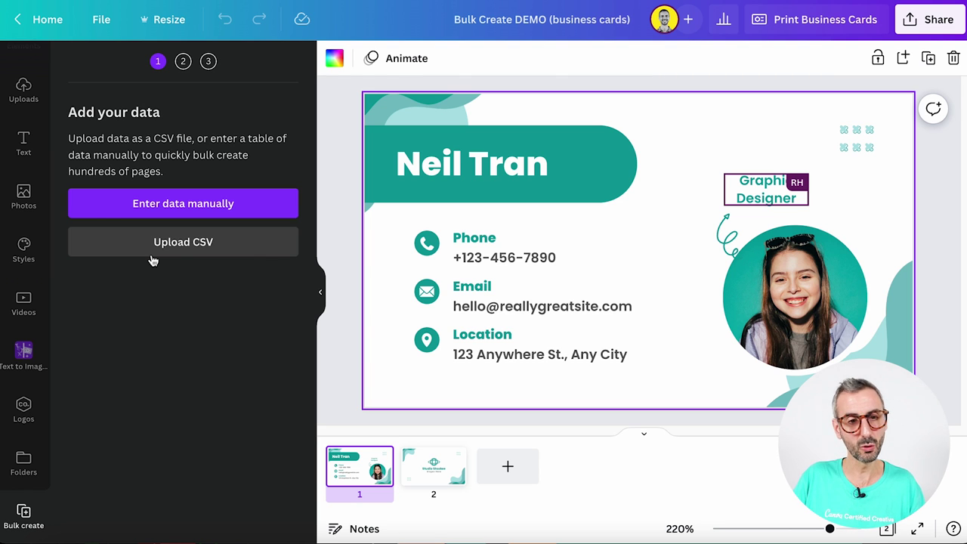
Enter the data manually, adding a third person's name and e-mail in row 3, plus a new text column
click(195, 204)
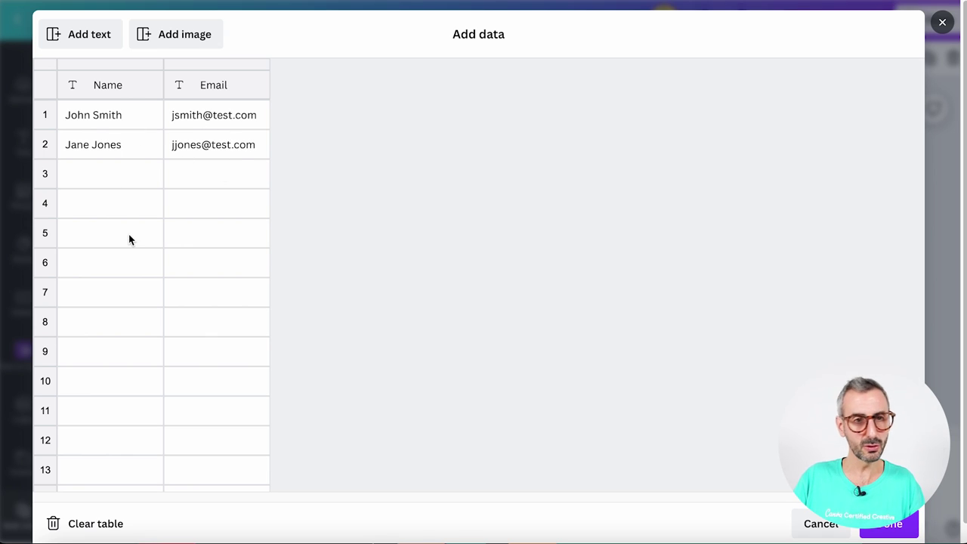
click(127, 175)
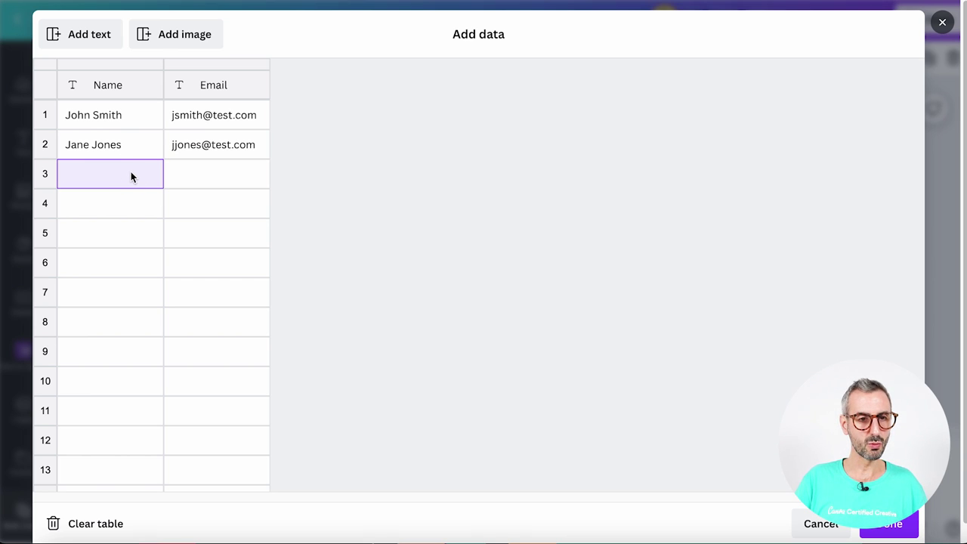
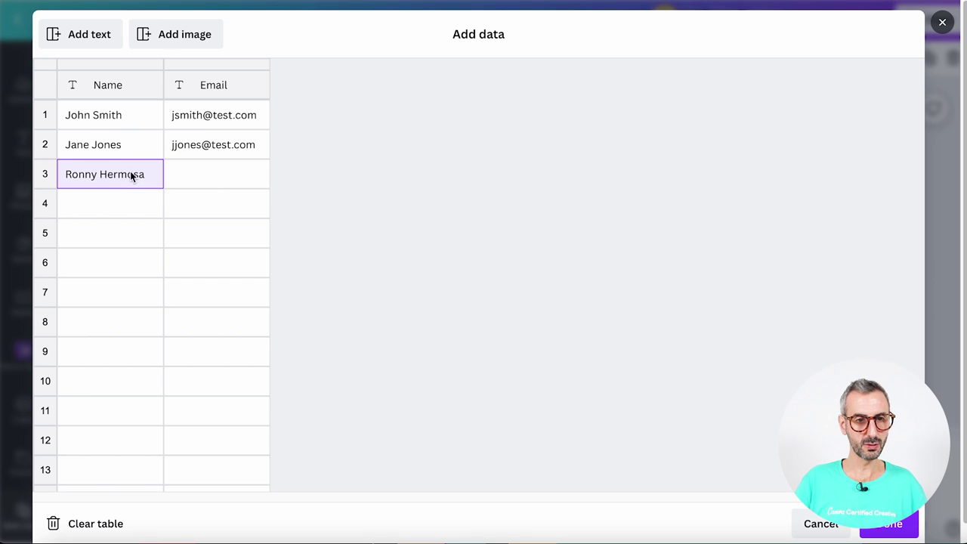
click(208, 173)
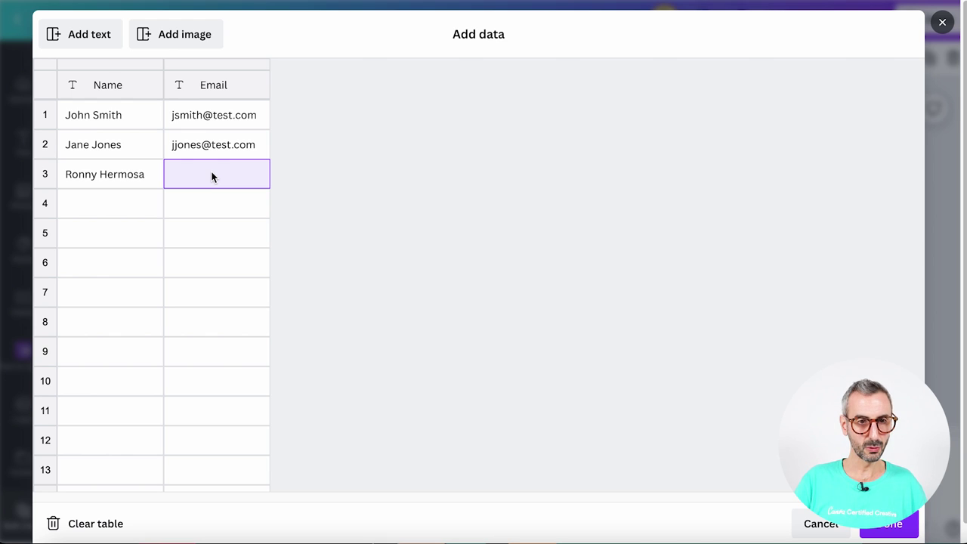
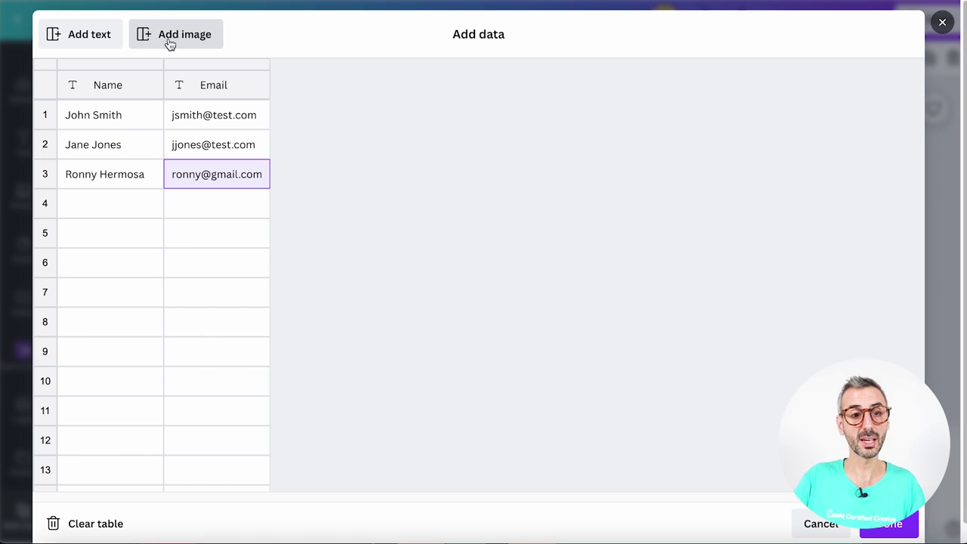
click(98, 40)
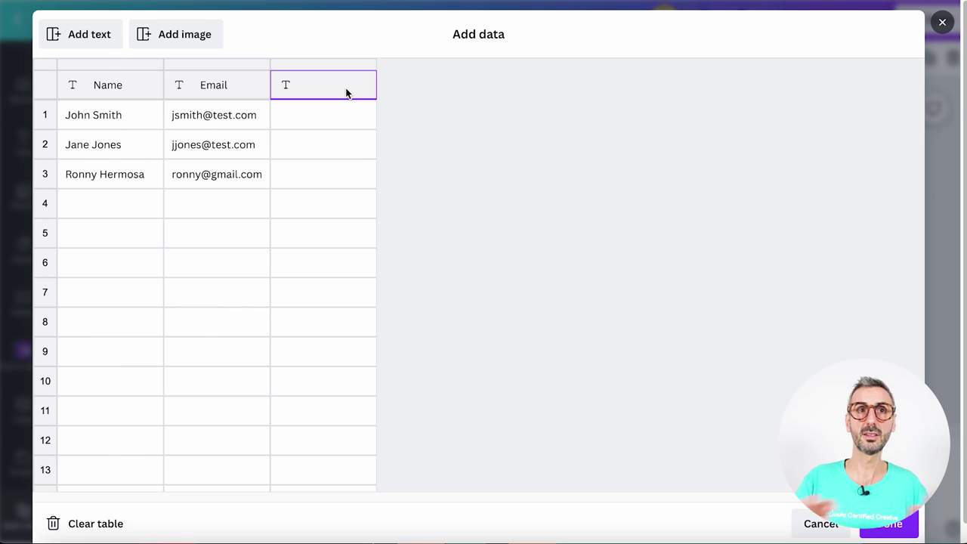
Title the new column Phone and enter row 1's phone number
text(pho)
key(BackSpace)
key(BackSpace)
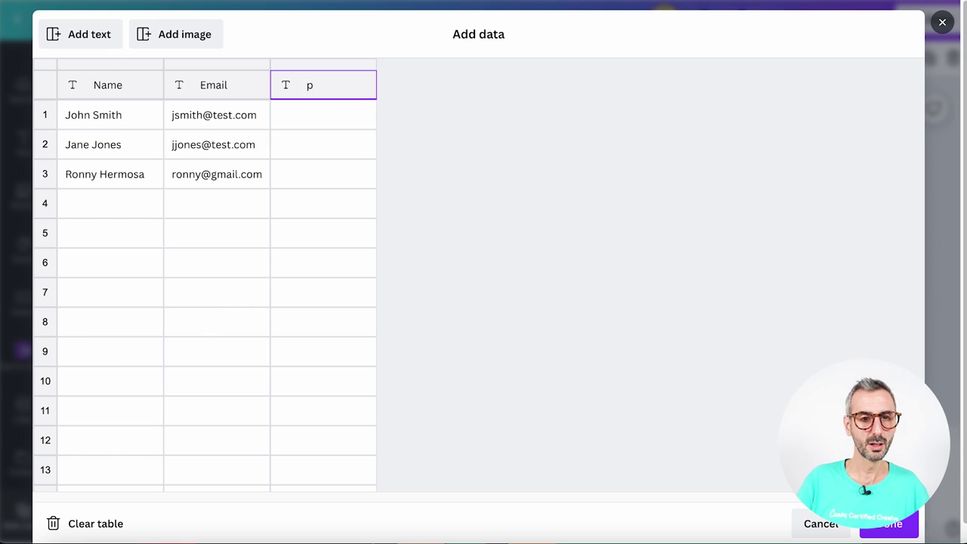
text(hone)
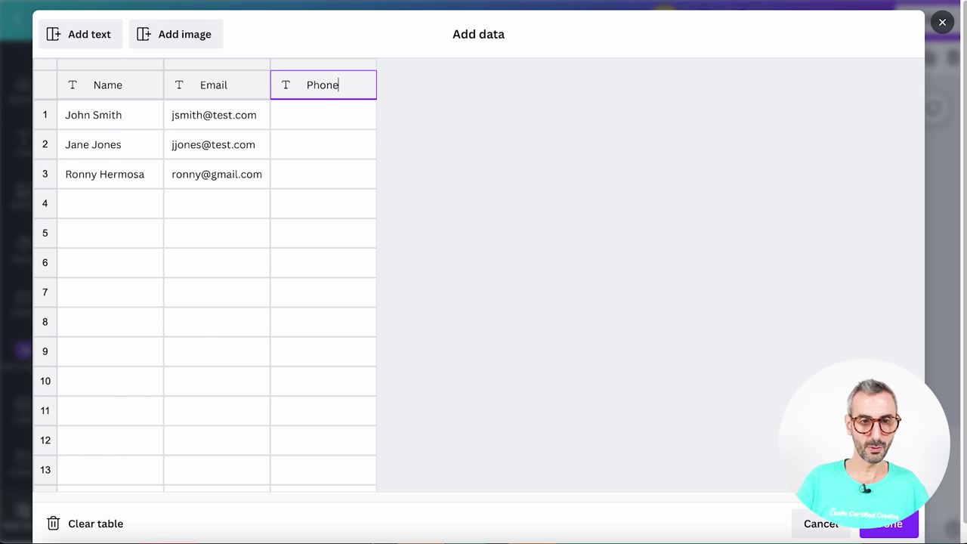
click(349, 118)
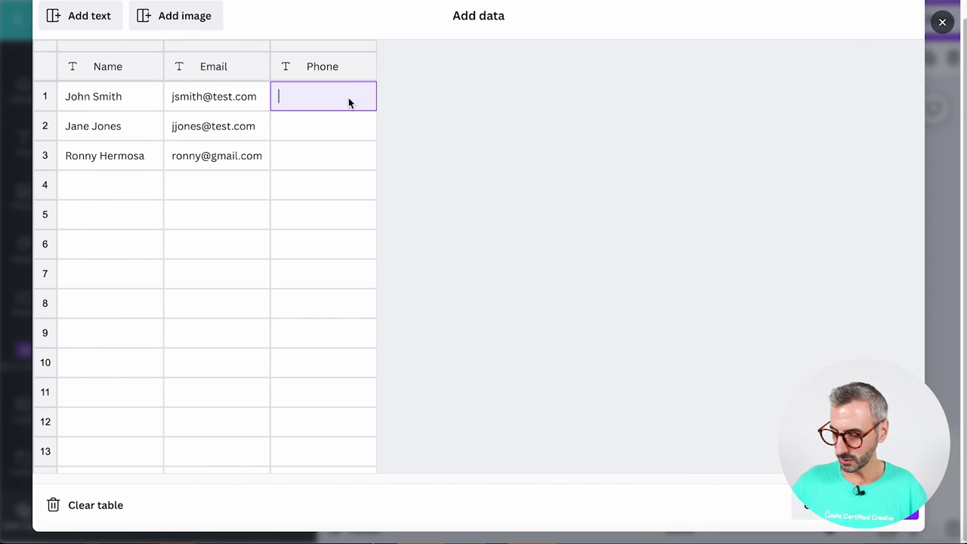
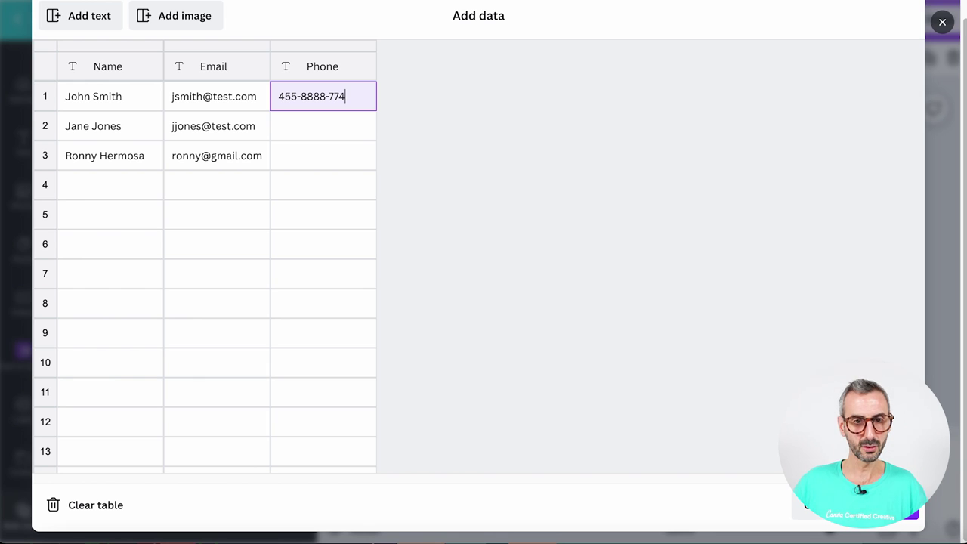
Copy row 1's phone number into rows 2 and 3, and add another text column
key(ctrl+a)
key(ctrl+c)
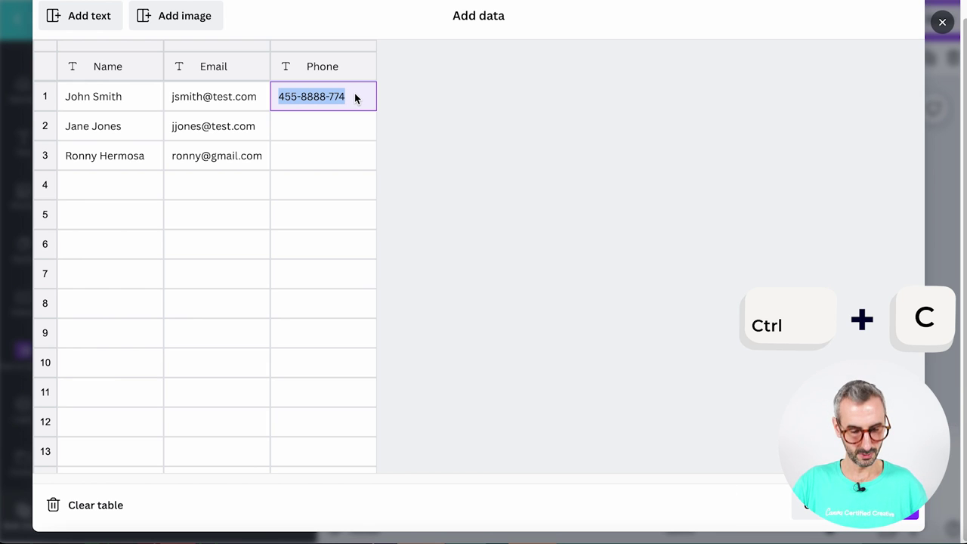
click(356, 130)
key(ctrl+v)
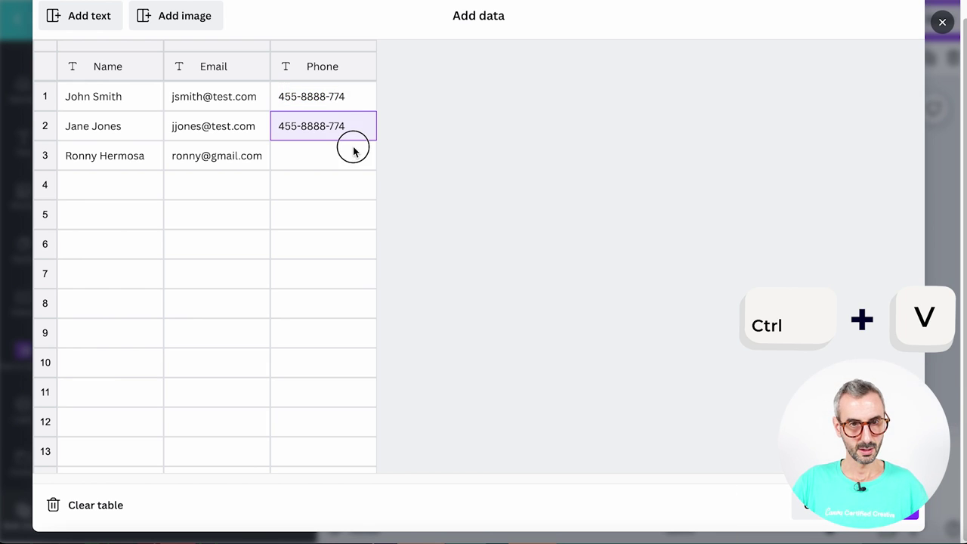
click(353, 151)
key(ctrl+v)
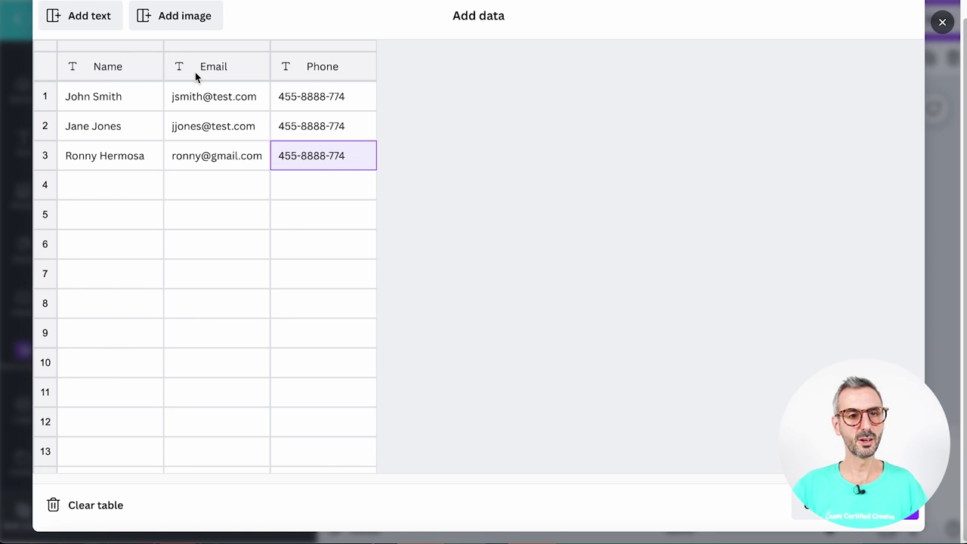
click(92, 21)
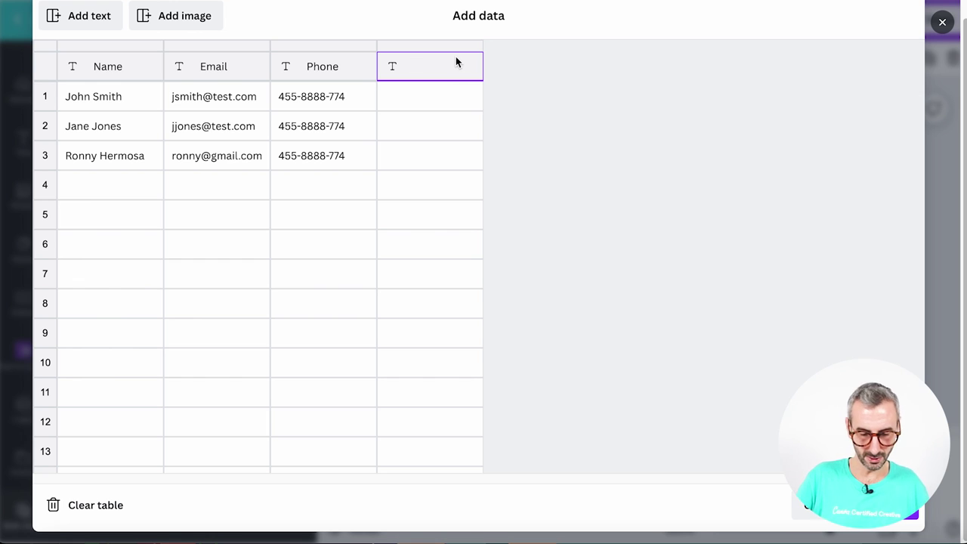
Title the fourth column Job Title with CEO, CFO and Coffee guy, and add an image column
text(Job Title)
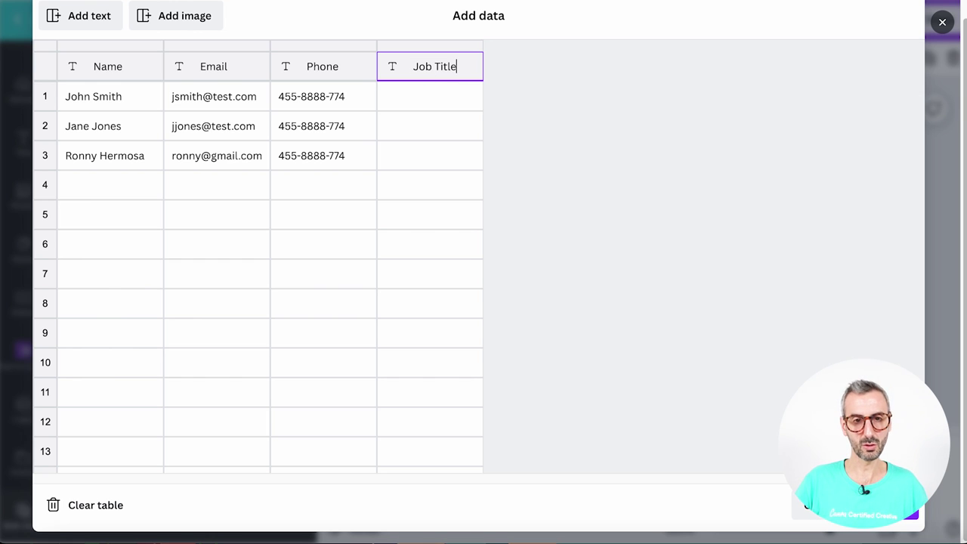
click(452, 99)
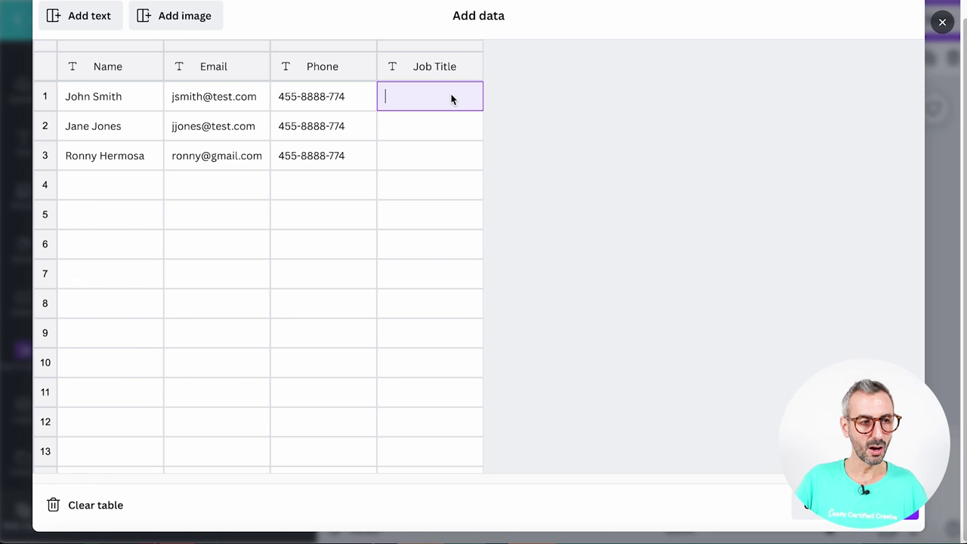
text(CEO)
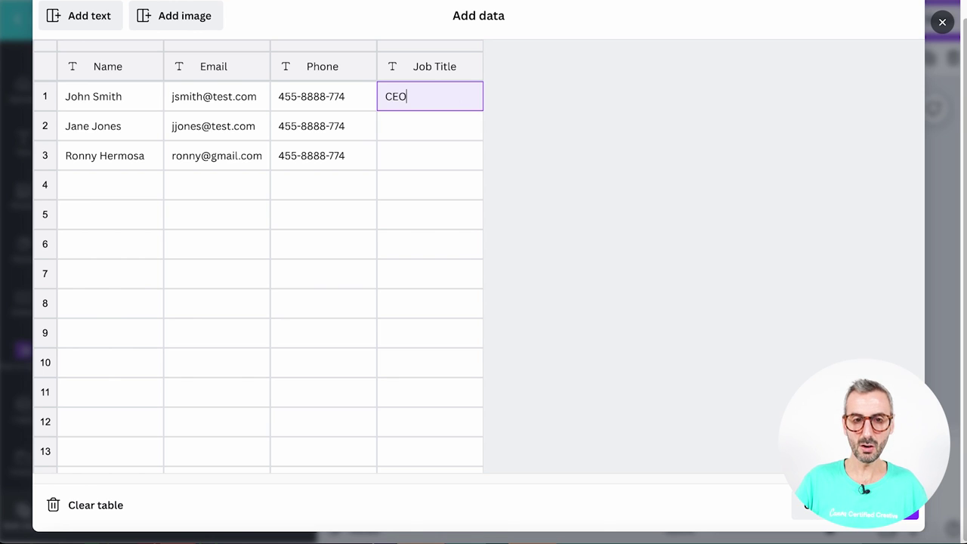
click(437, 136)
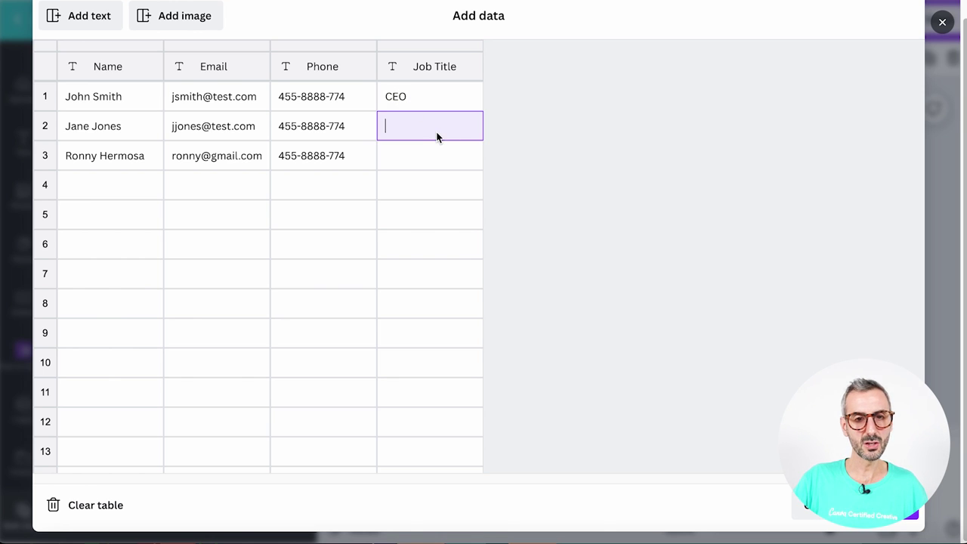
text(CFO)
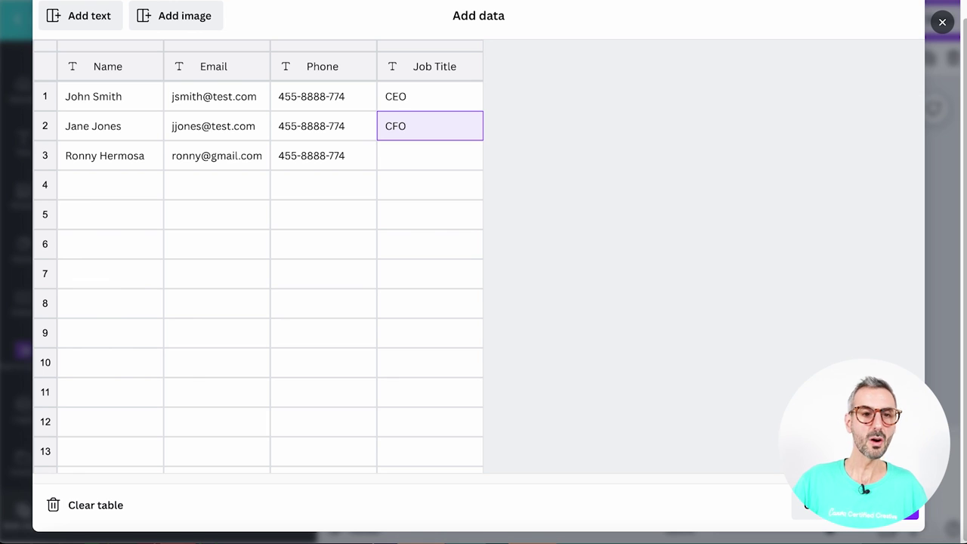
click(449, 156)
text(Coff)
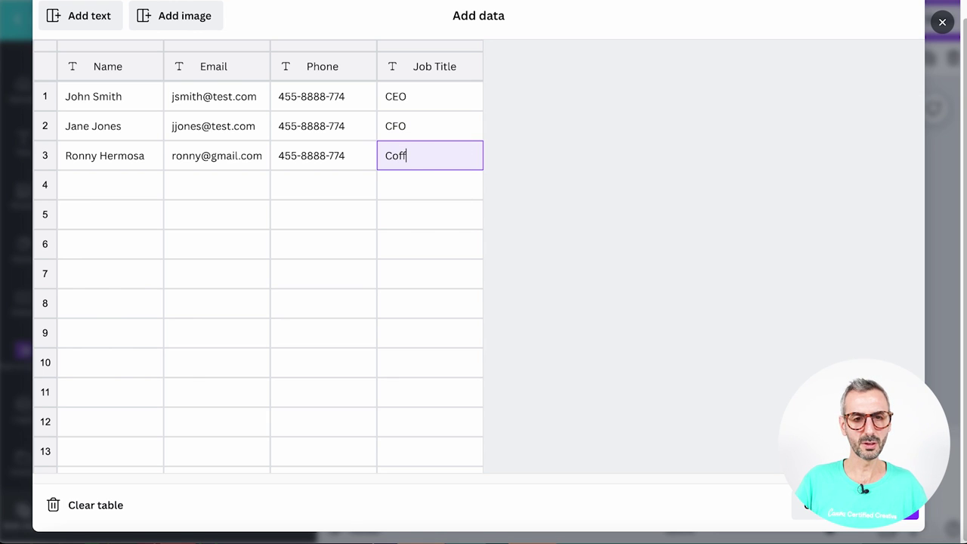
text(ee guy)
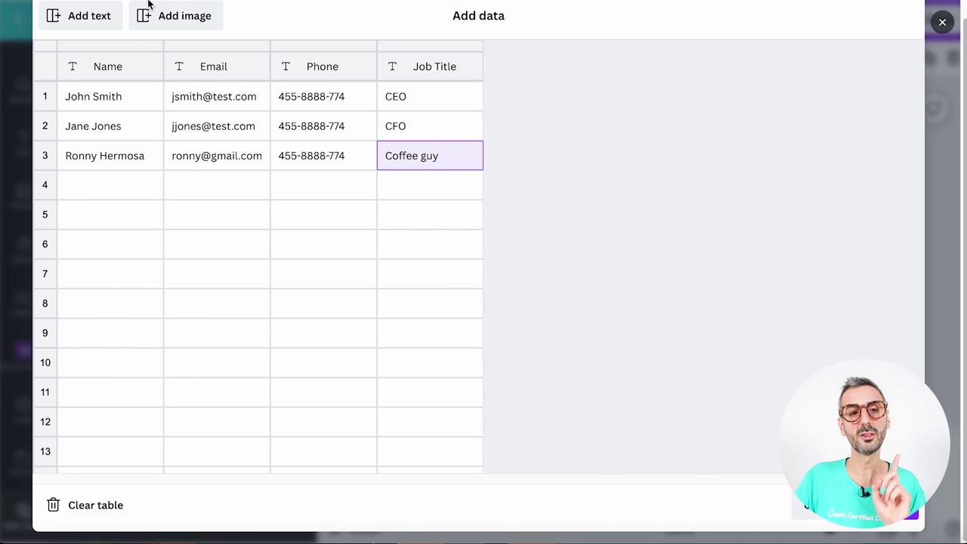
click(179, 15)
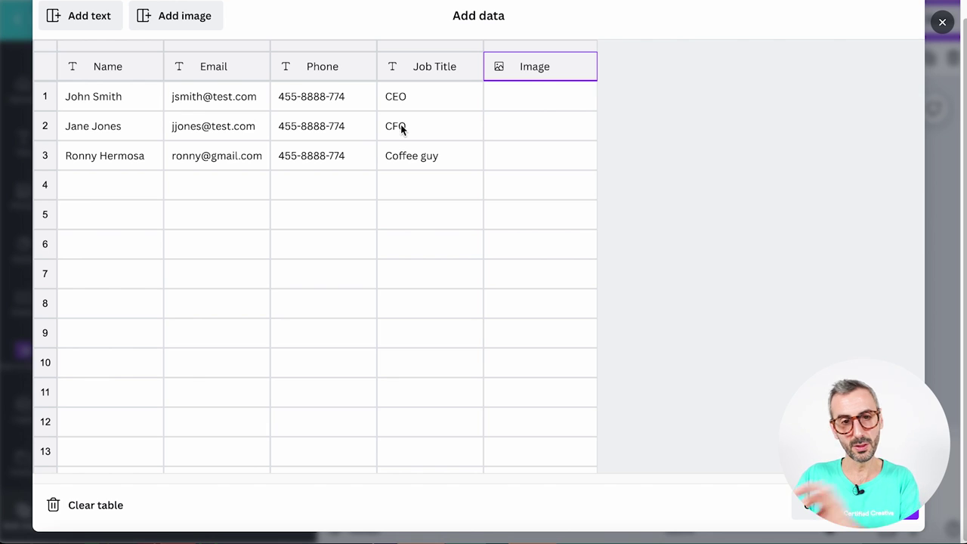
Rename the image column to Photo and set a broccoli image as row 1's photo
mouse_move(522, 94)
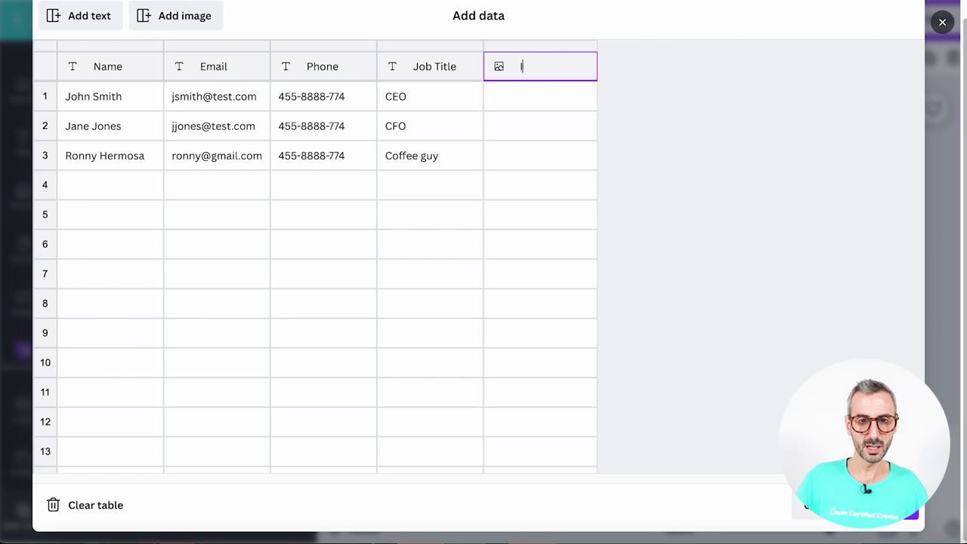
text(hoto)
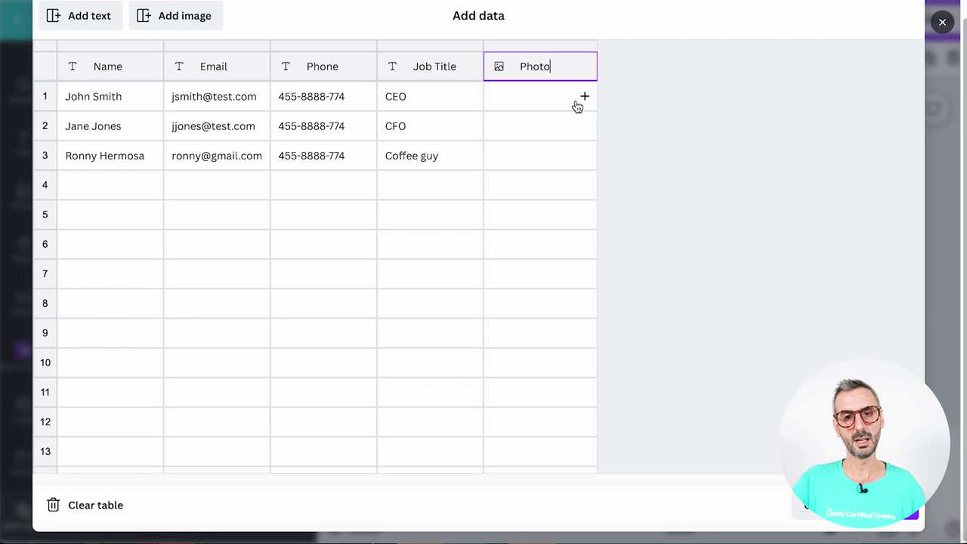
click(584, 98)
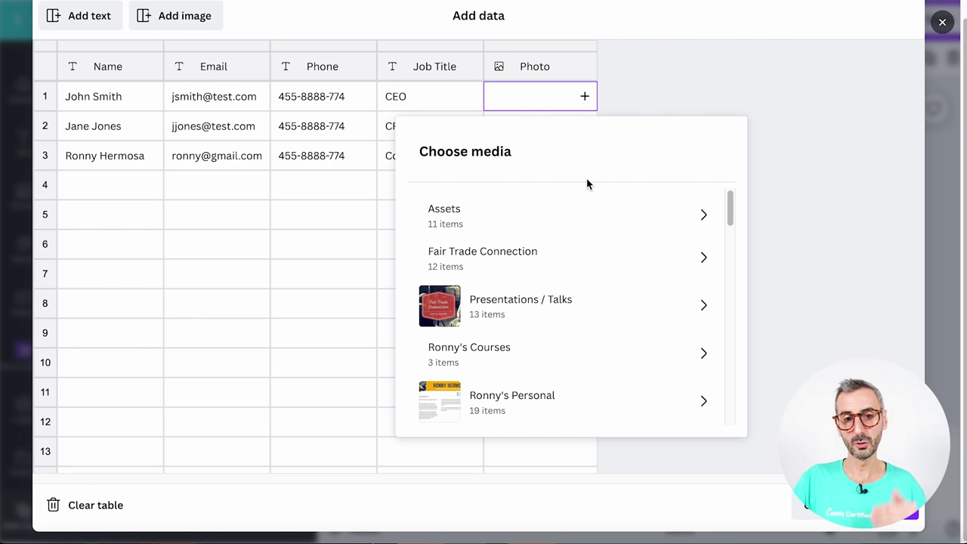
scroll(593, 204, down, 1)
scroll(597, 218, down, 1)
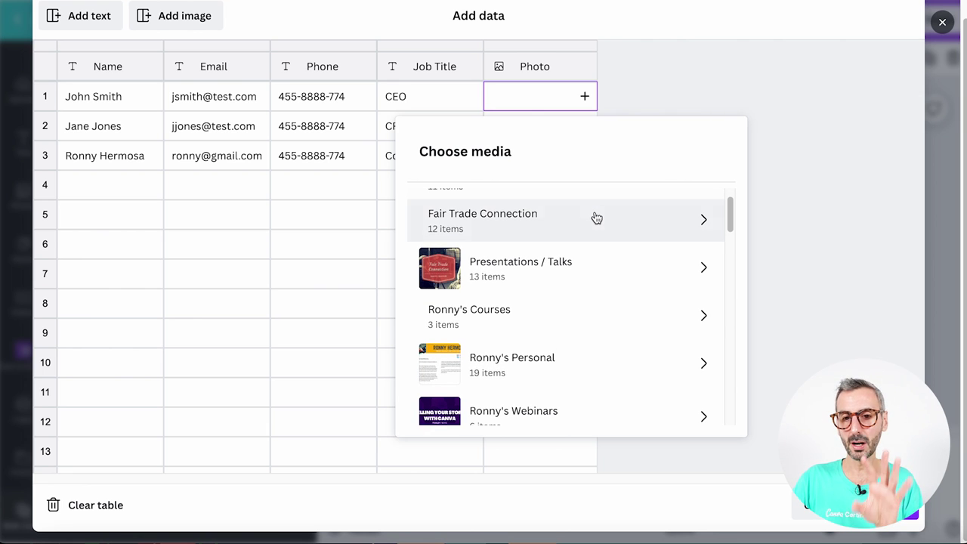
scroll(596, 218, up, 2)
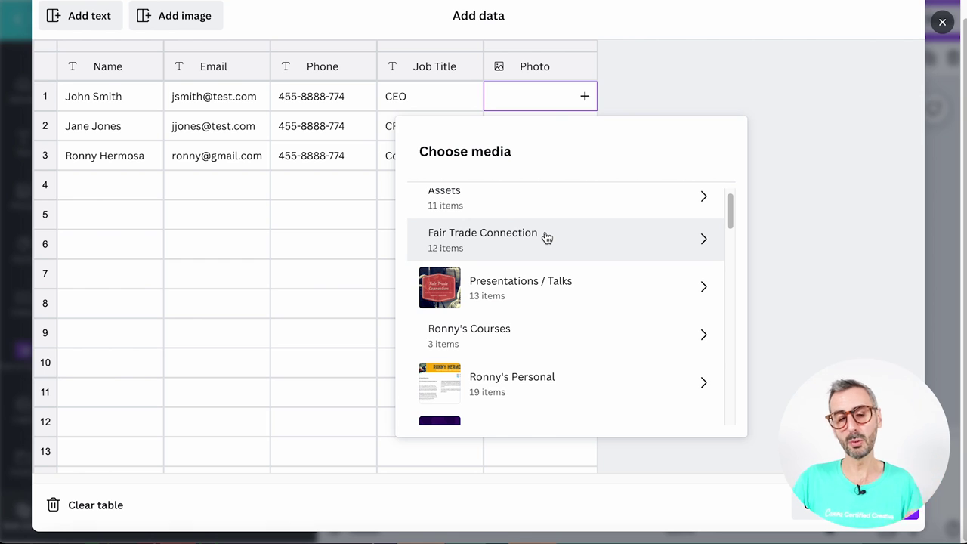
scroll(547, 239, down, 5)
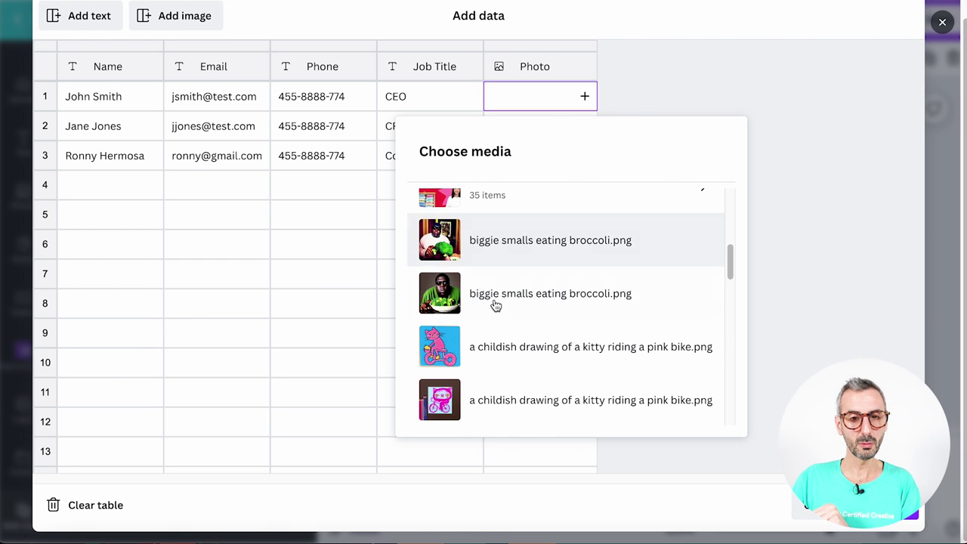
click(492, 244)
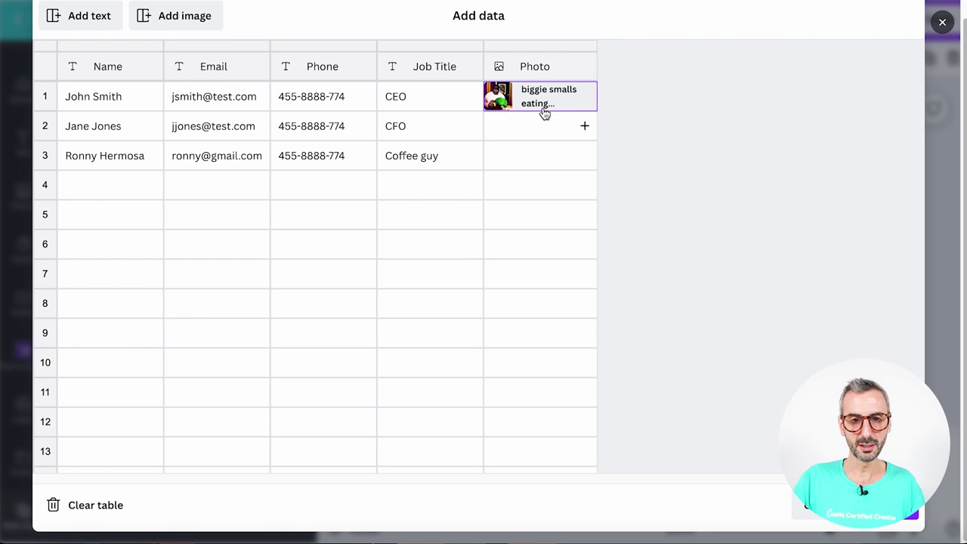
Set the other broccoli image as row 2's photo
click(584, 126)
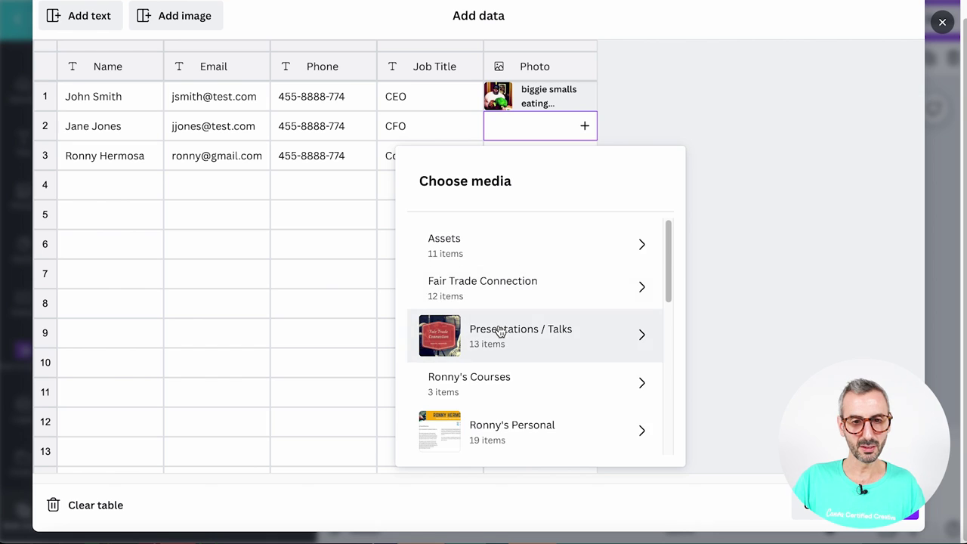
scroll(492, 304, down, 5)
scroll(490, 322, up, 1)
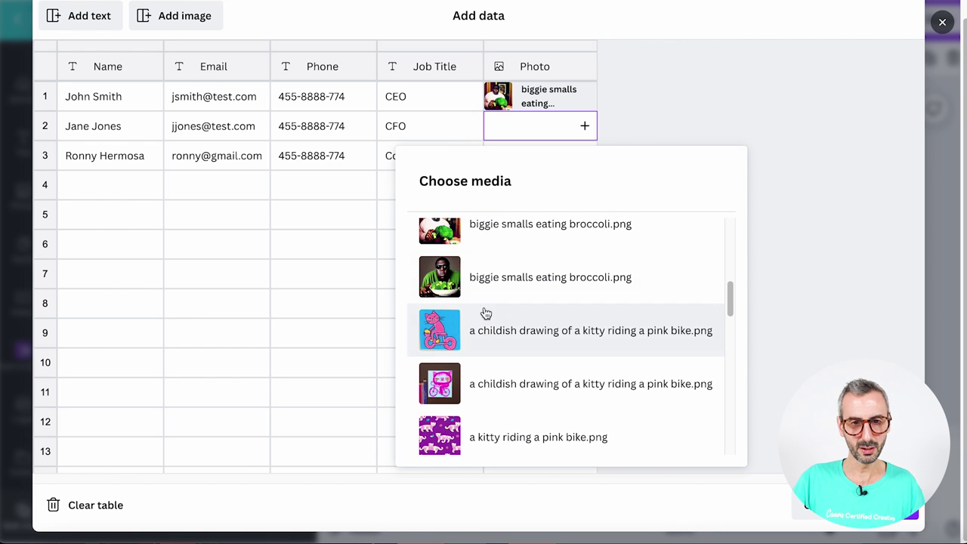
click(462, 274)
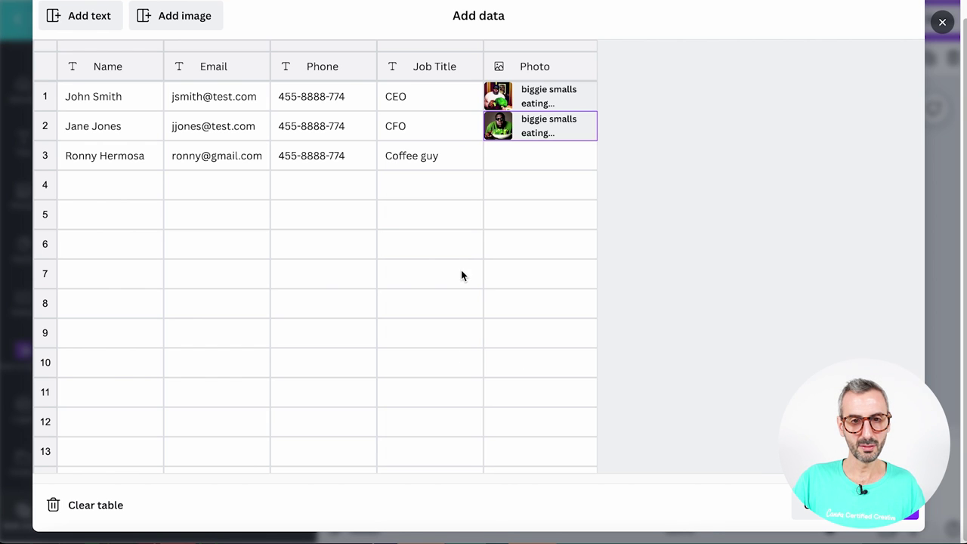
Set the plaid-shirt portrait from the Assets cut-out folder as row 3's photo and save the data
click(583, 156)
click(777, 295)
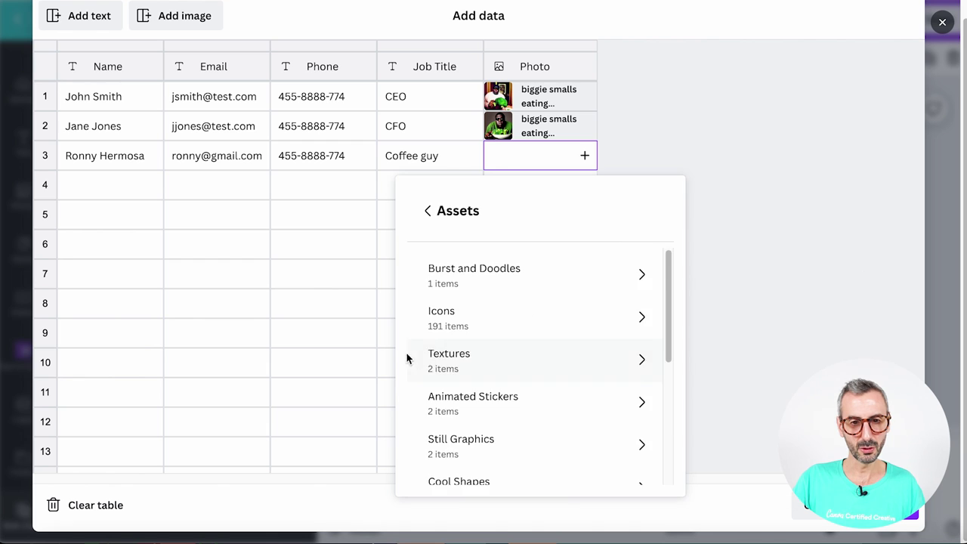
scroll(483, 391, down, 6)
scroll(454, 393, up, 2)
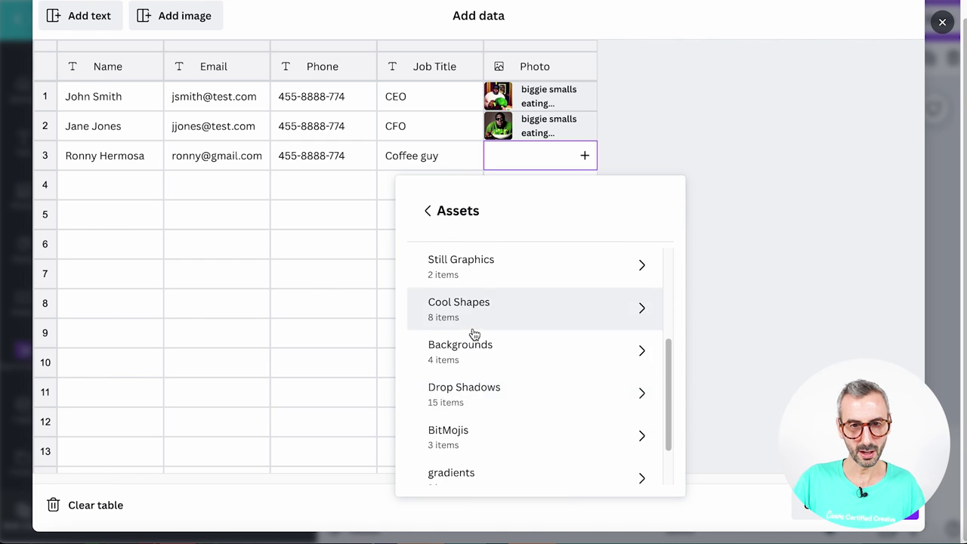
scroll(469, 363, down, 2)
click(460, 450)
scroll(464, 445, down, 1)
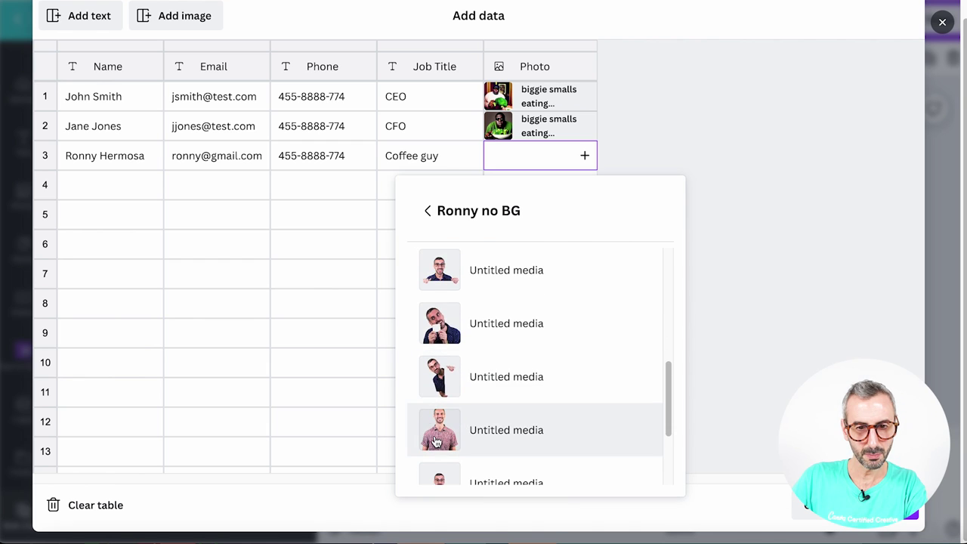
click(438, 436)
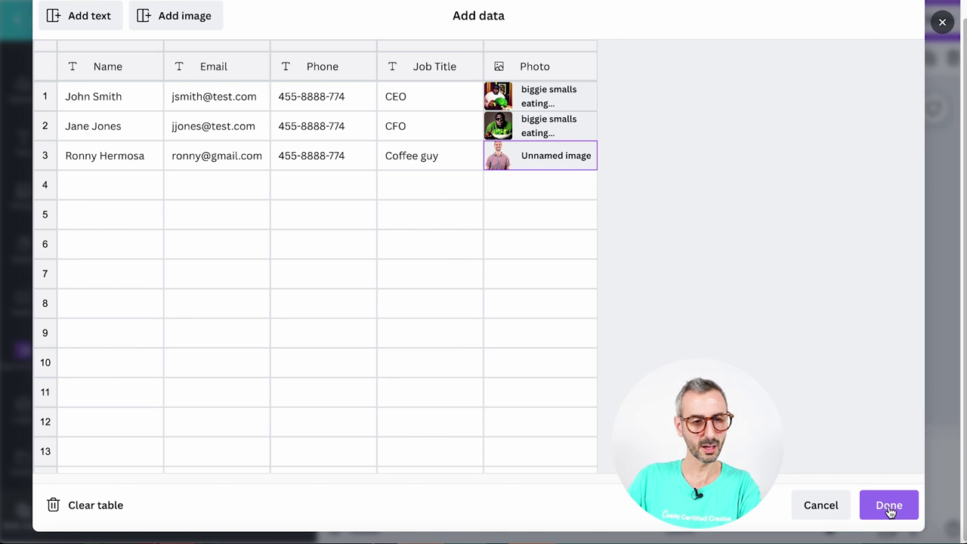
click(888, 505)
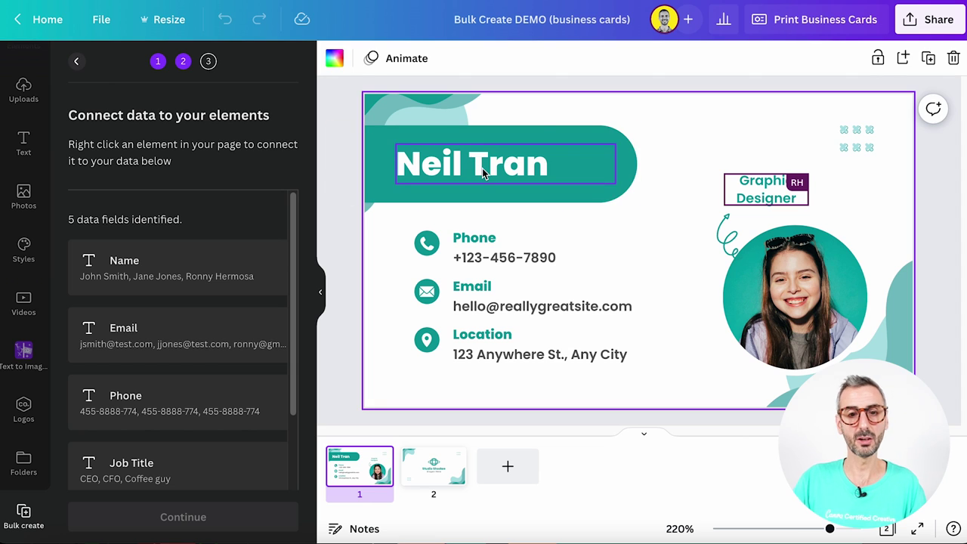
Select the name text box on the business card
click(481, 168)
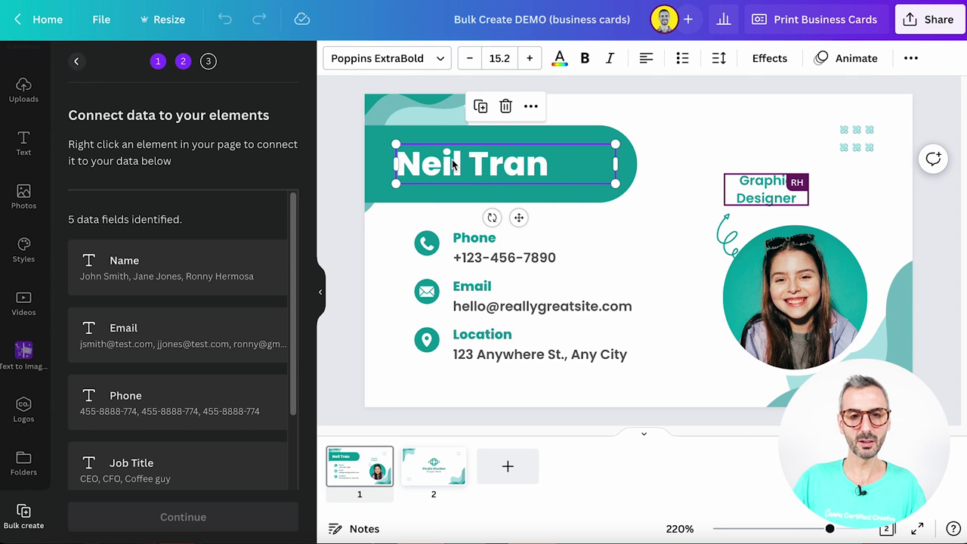
Connect the name text to the Name field and the phone text to the Phone field
right_click(504, 172)
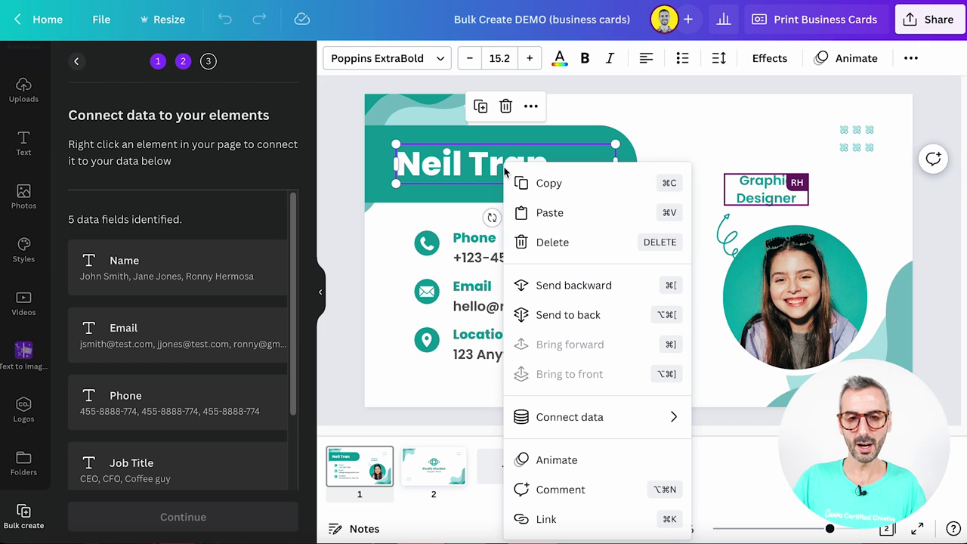
mouse_move(541, 409)
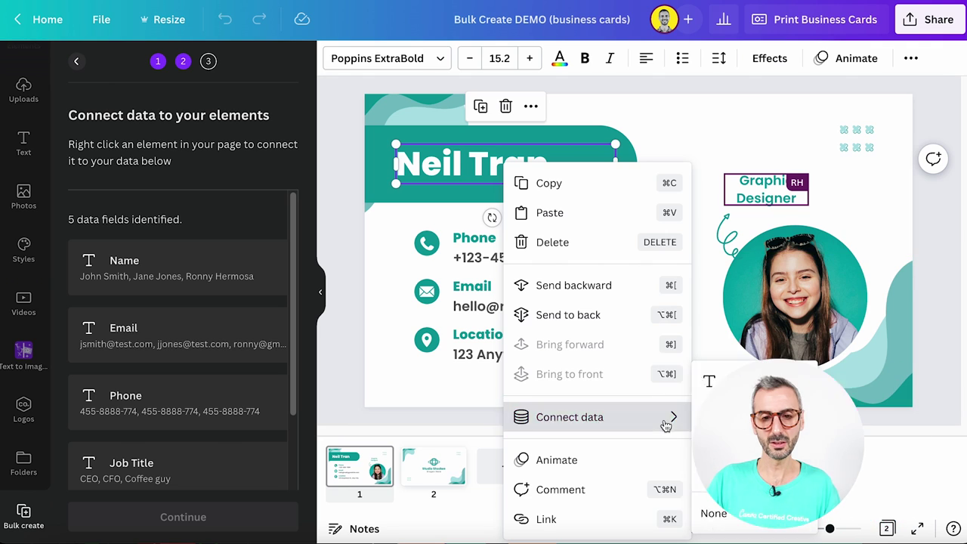
click(728, 384)
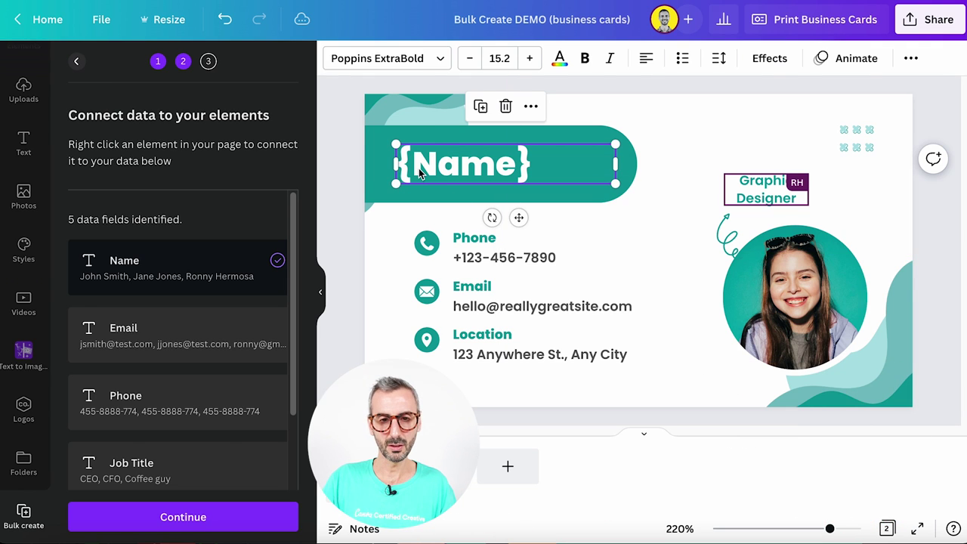
click(458, 257)
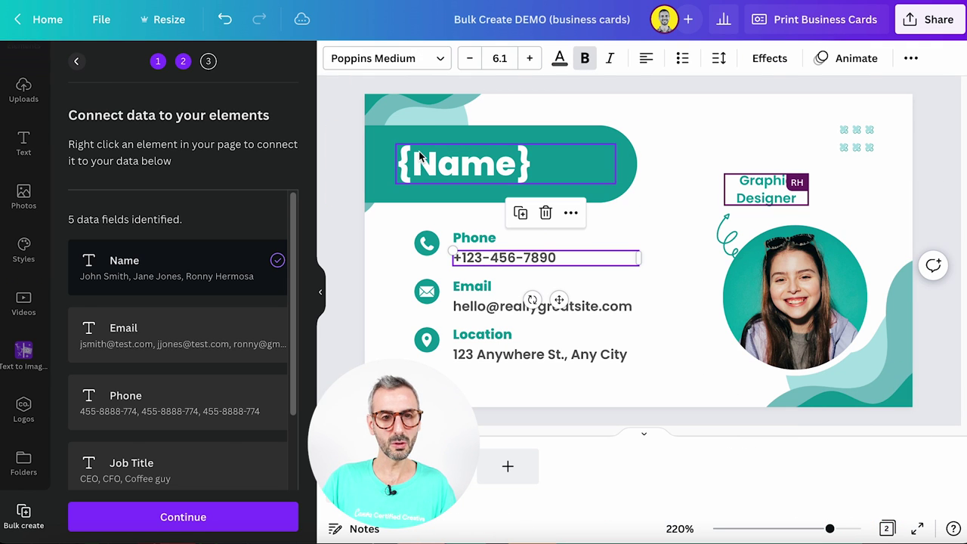
right_click(501, 261)
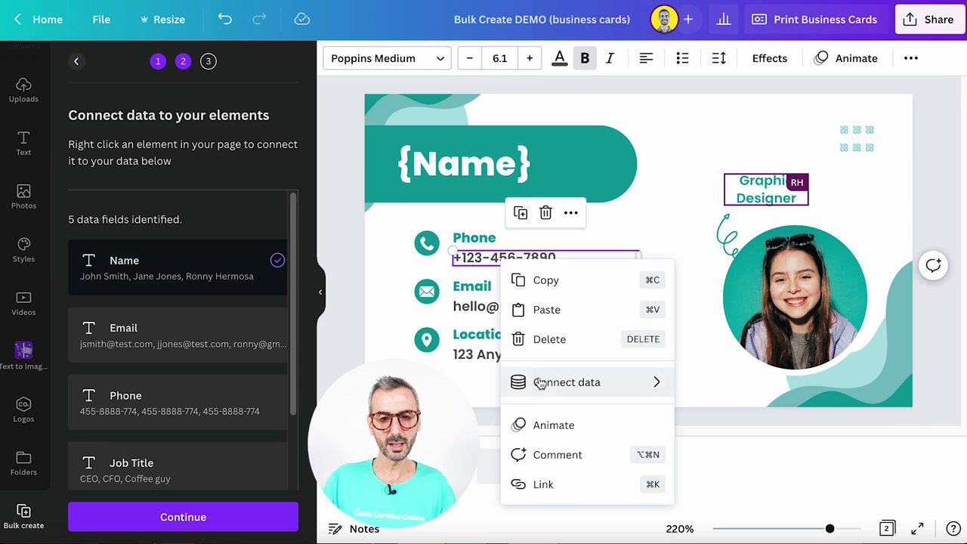
mouse_move(656, 388)
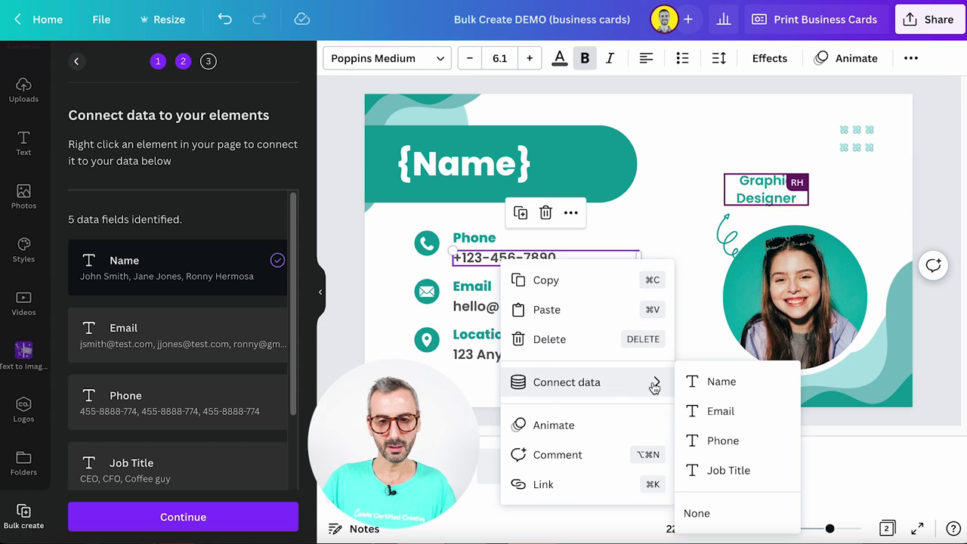
click(714, 439)
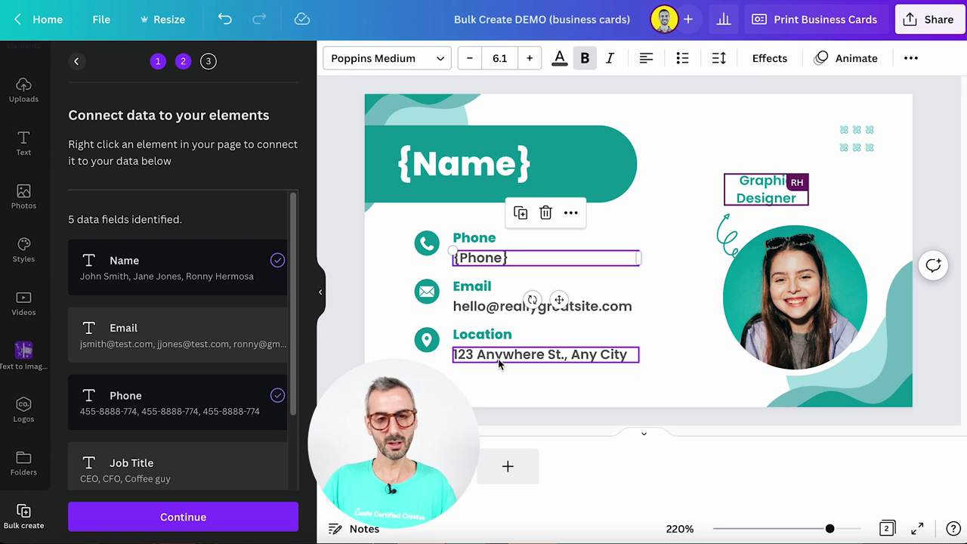
Connect the job title text to Job Title and the email text to Email
right_click(756, 184)
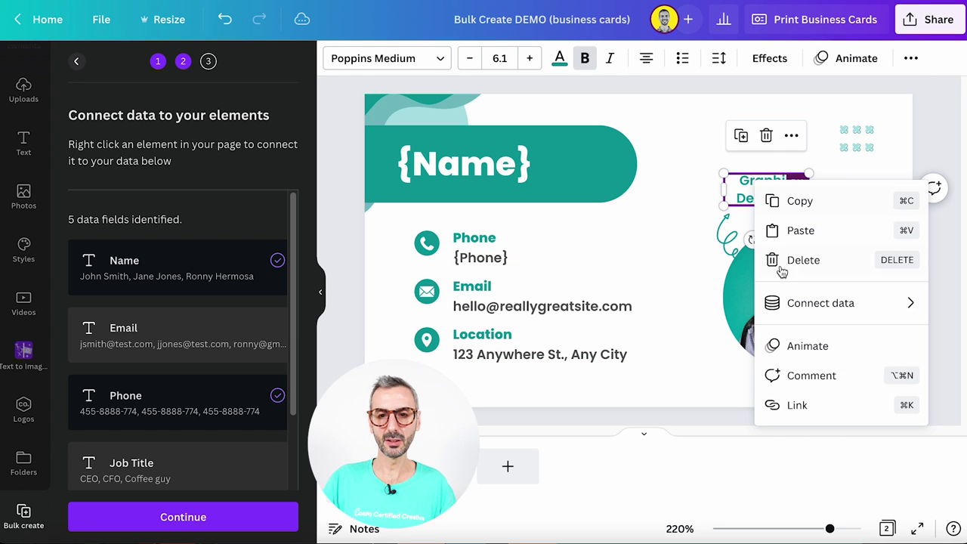
mouse_move(798, 296)
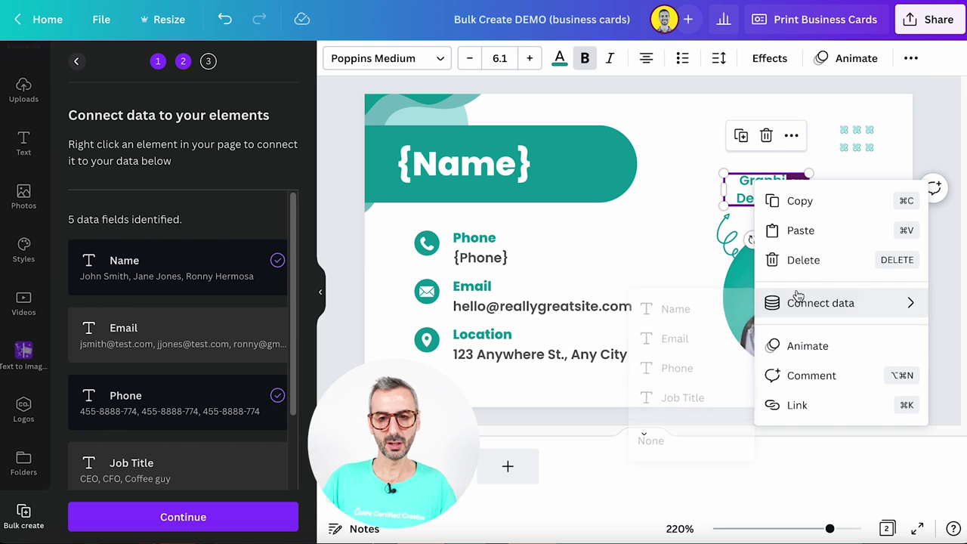
click(683, 398)
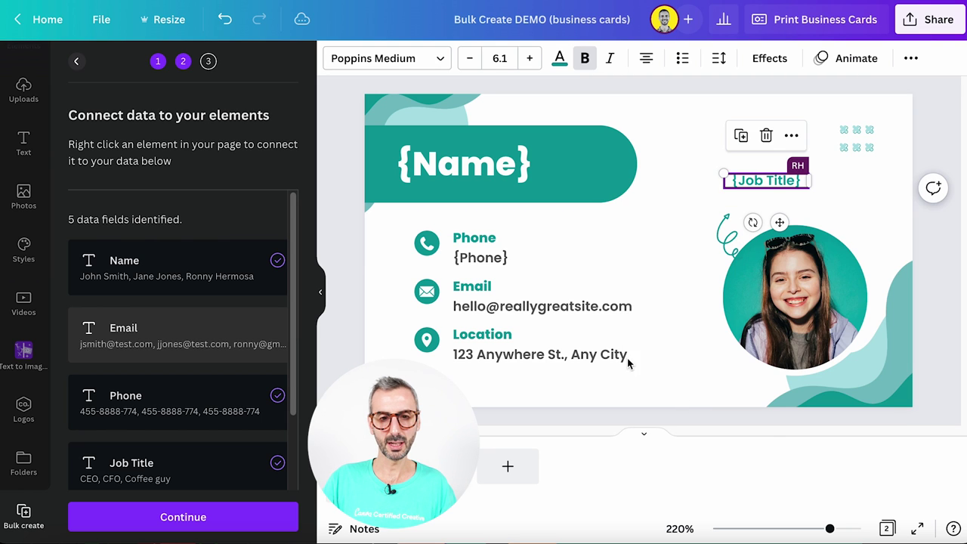
click(523, 305)
right_click(577, 313)
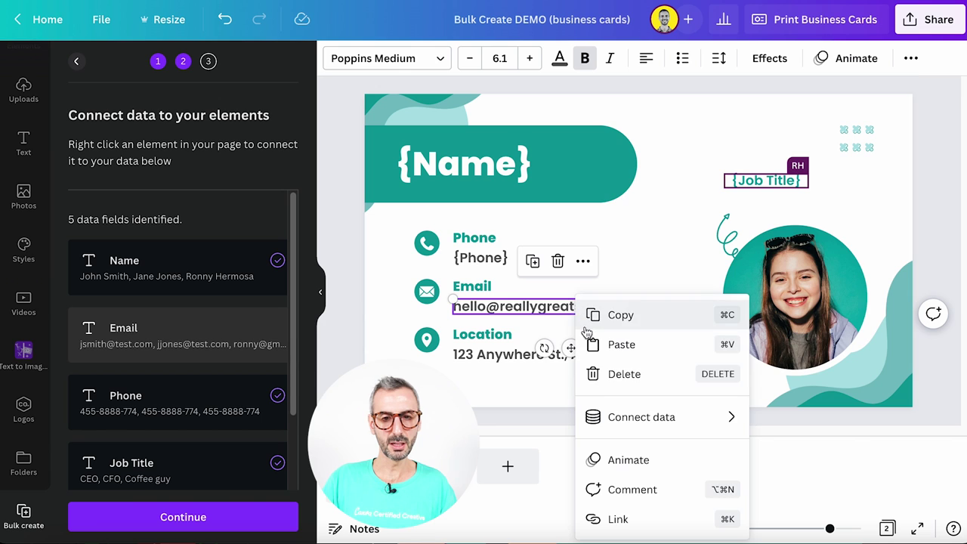
mouse_move(631, 421)
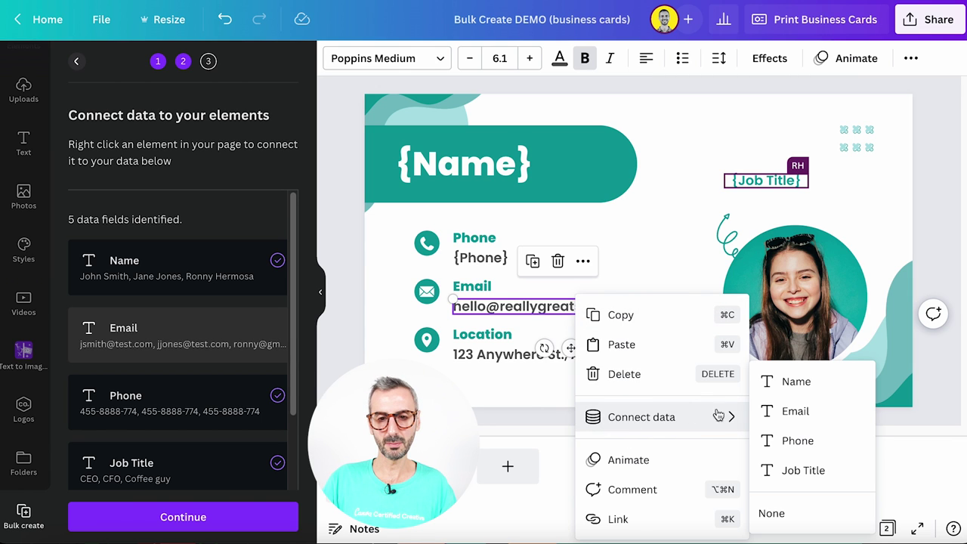
click(803, 412)
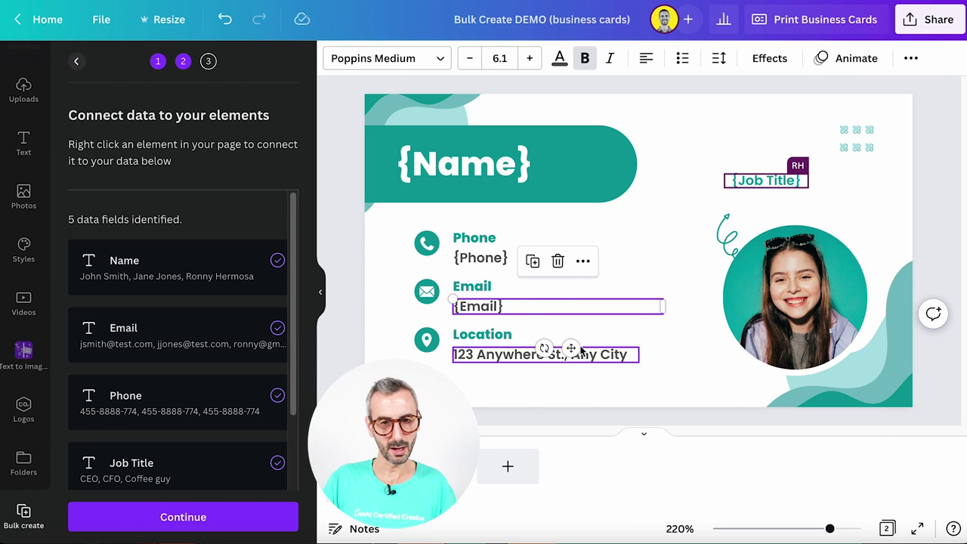
click(814, 289)
Link the circular photo to the Photo field and continue to the Apply data step
right_click(791, 280)
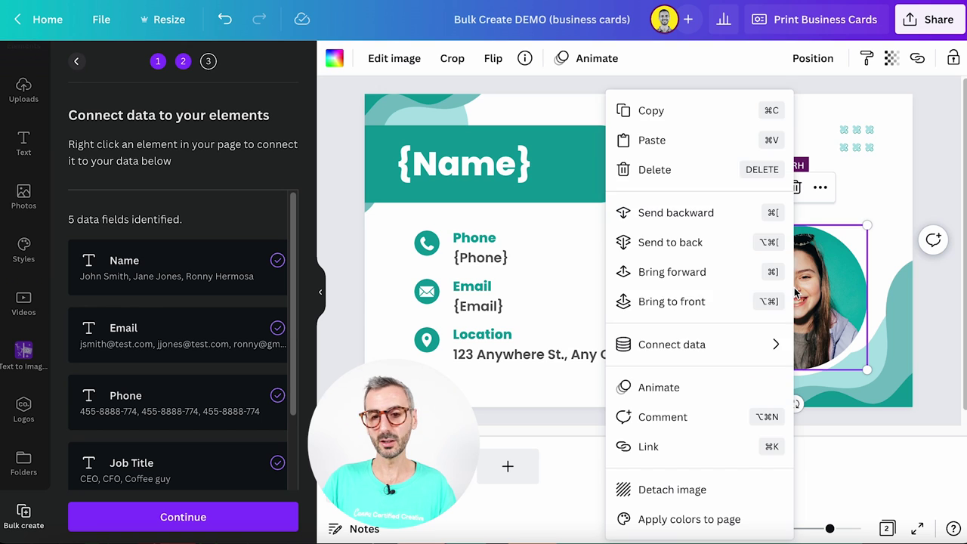
mouse_move(714, 350)
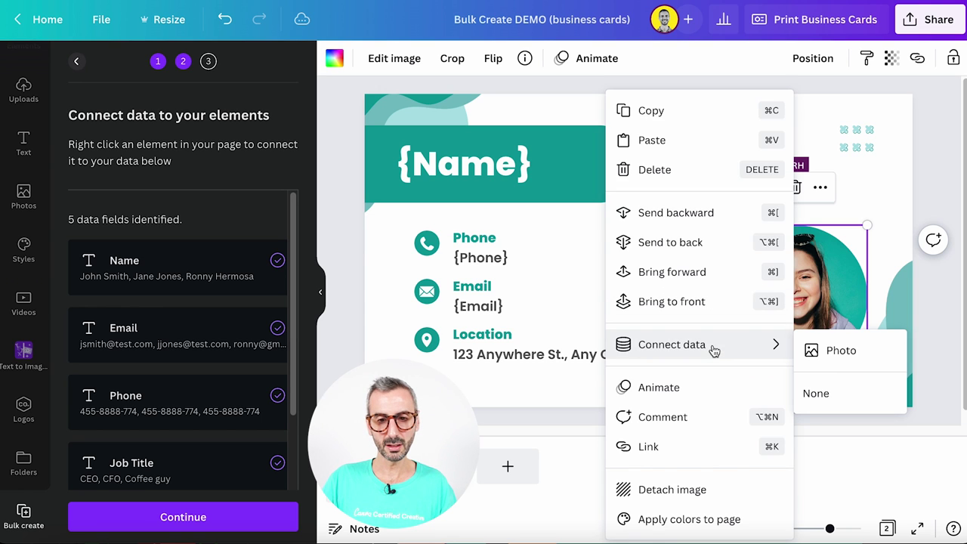
click(849, 353)
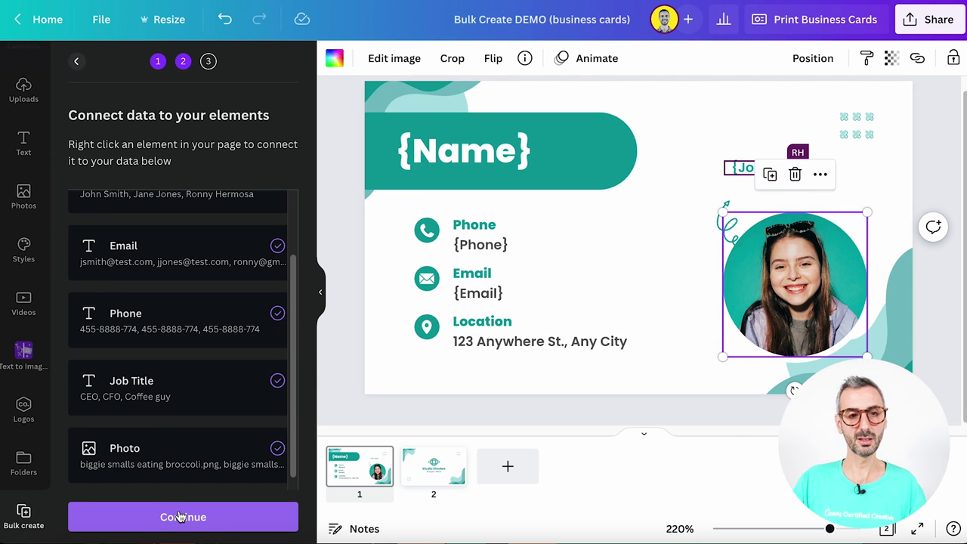
click(179, 517)
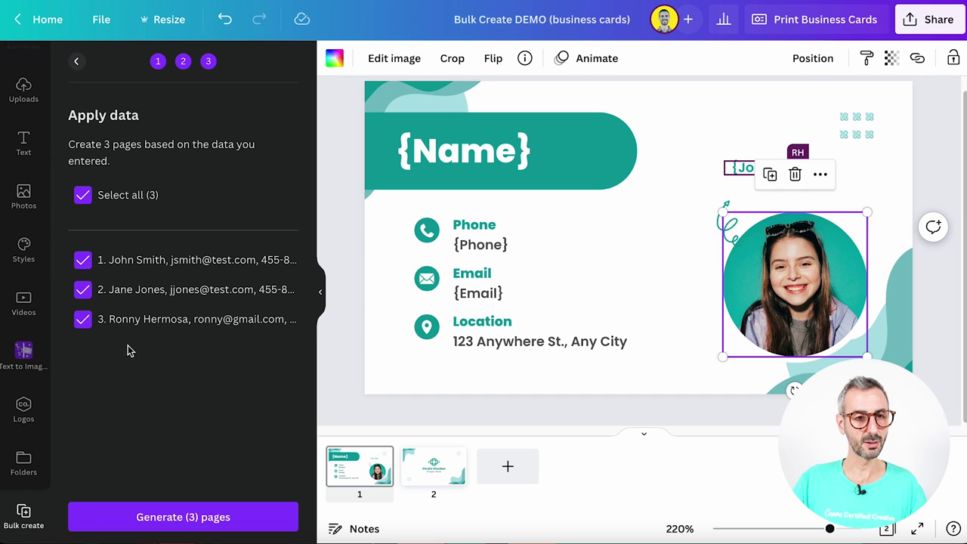
Generate the three personalized card pages from all data rows
click(165, 517)
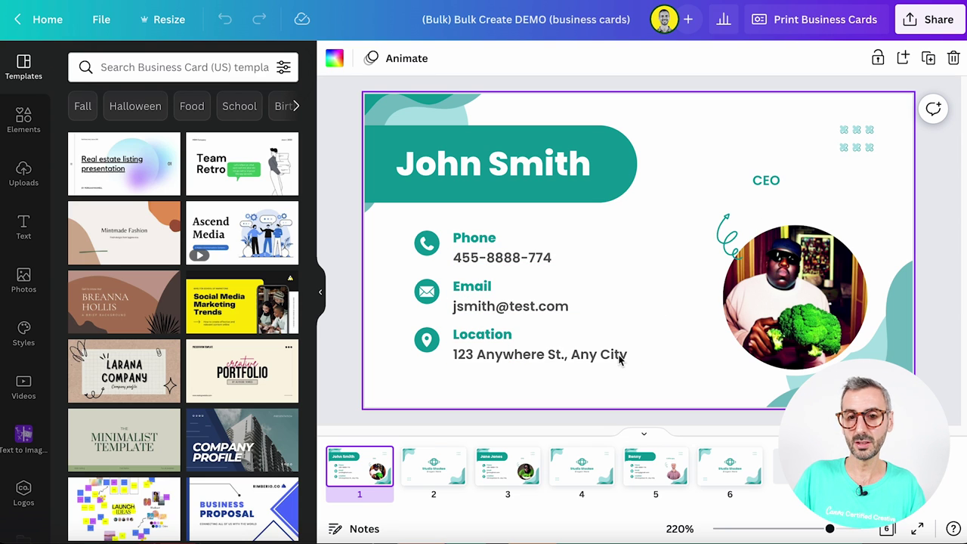
Review the CFO card on page 3 and the Coffee guy card's photo on page 5
click(504, 482)
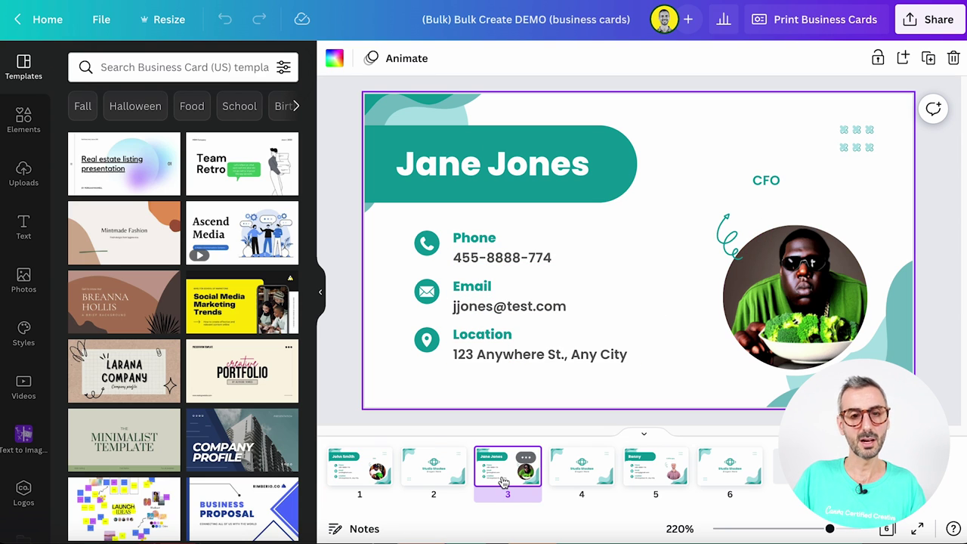
click(655, 474)
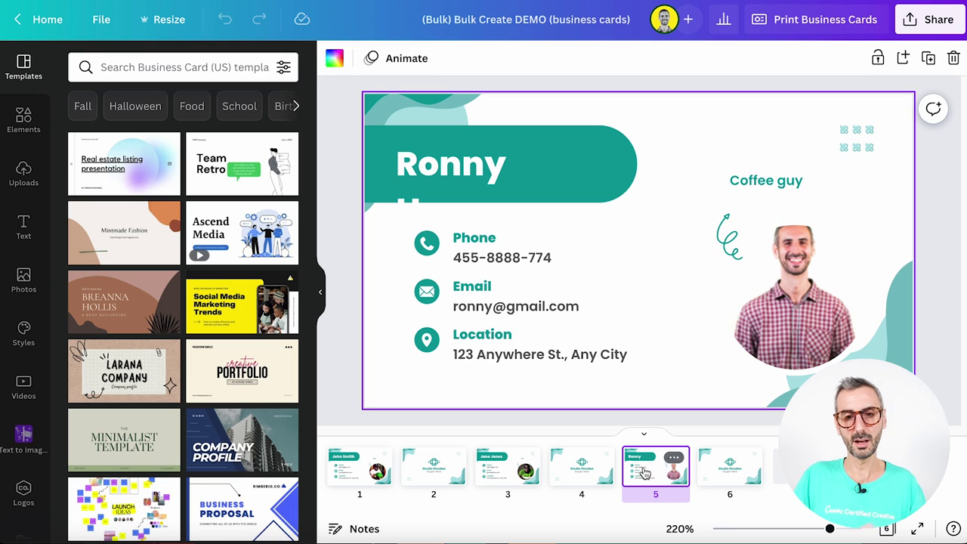
click(802, 272)
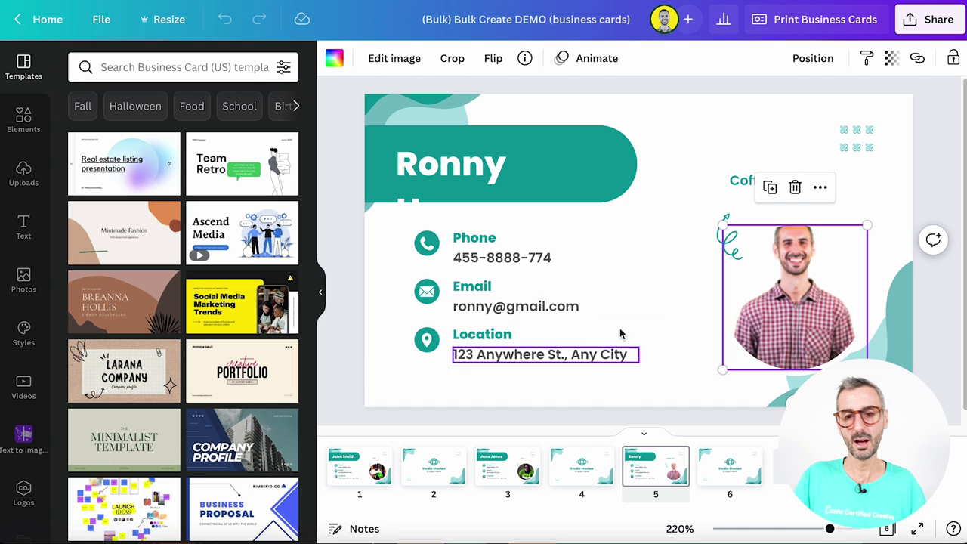
click(719, 134)
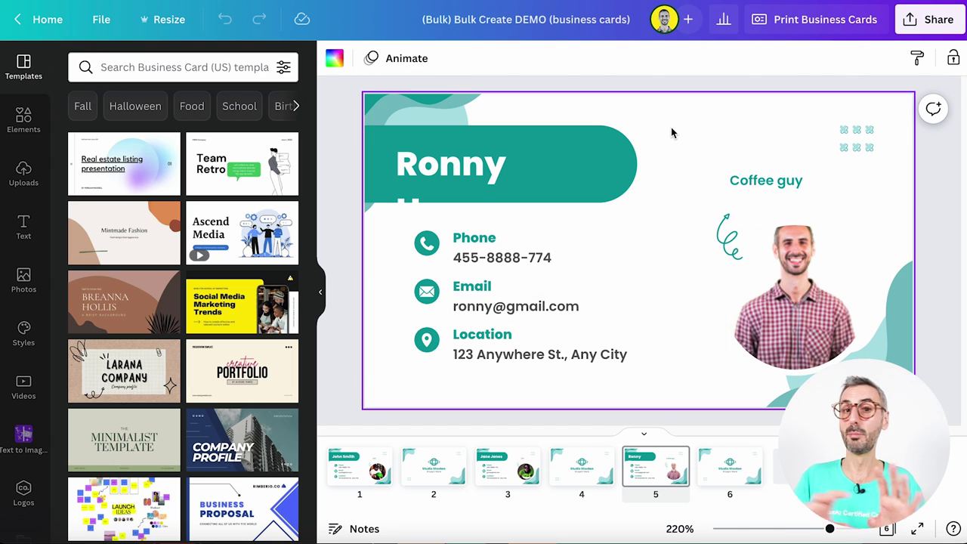
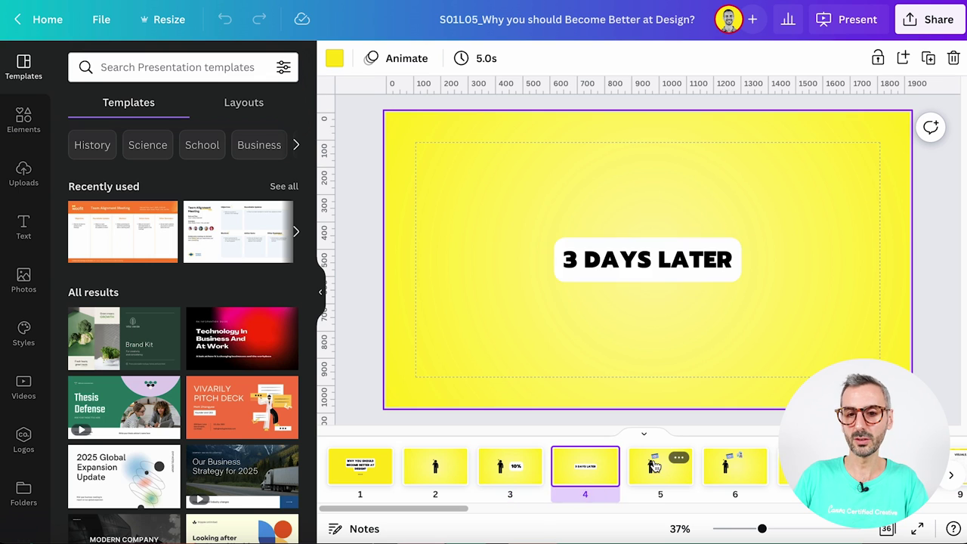
Browse the presentation's slides, return to the title slide, and copy the presentation
click(657, 465)
click(729, 476)
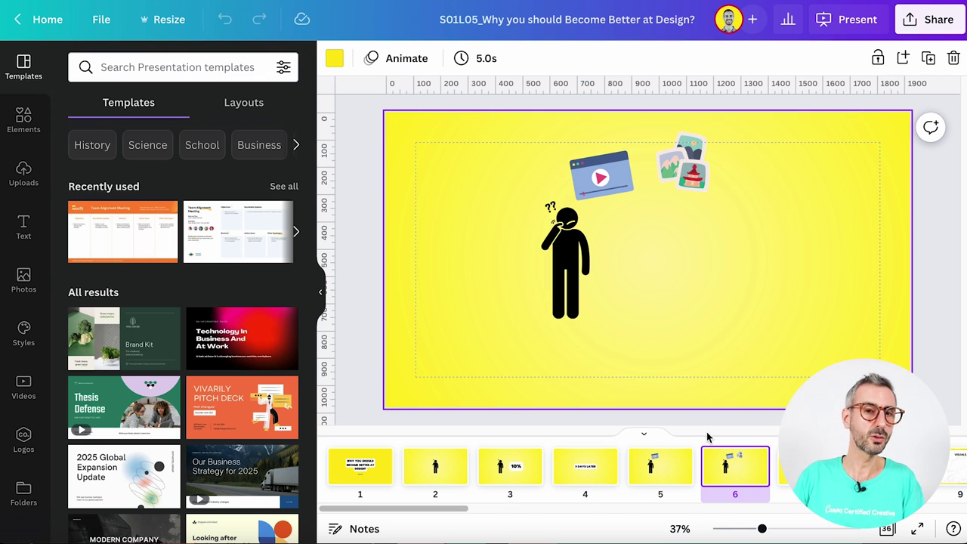
key(Left)
click(362, 477)
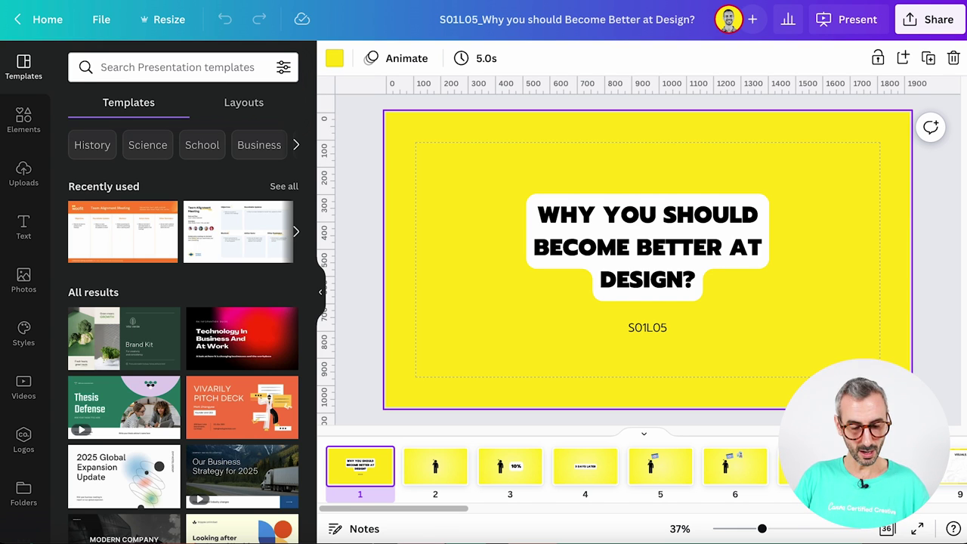
key(ctrl+c)
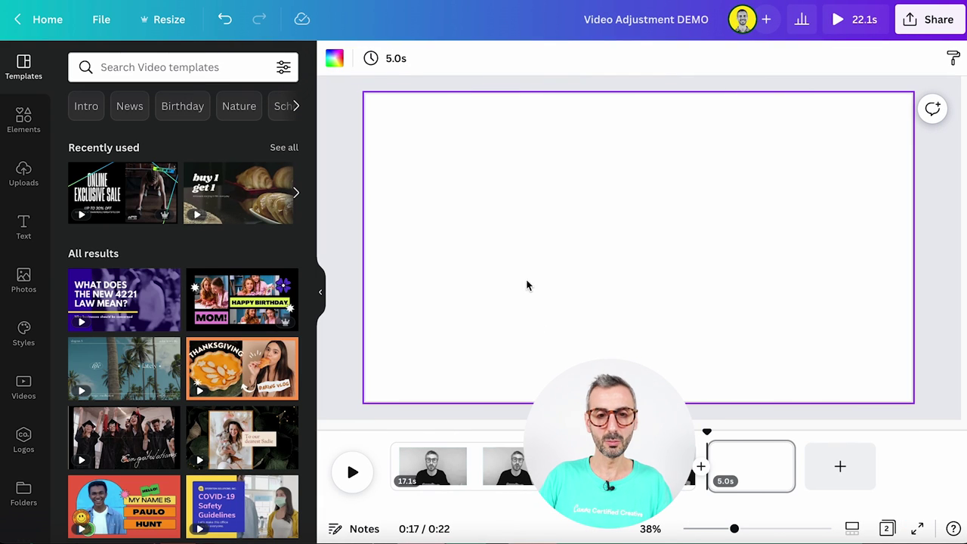
key(ctrl+v)
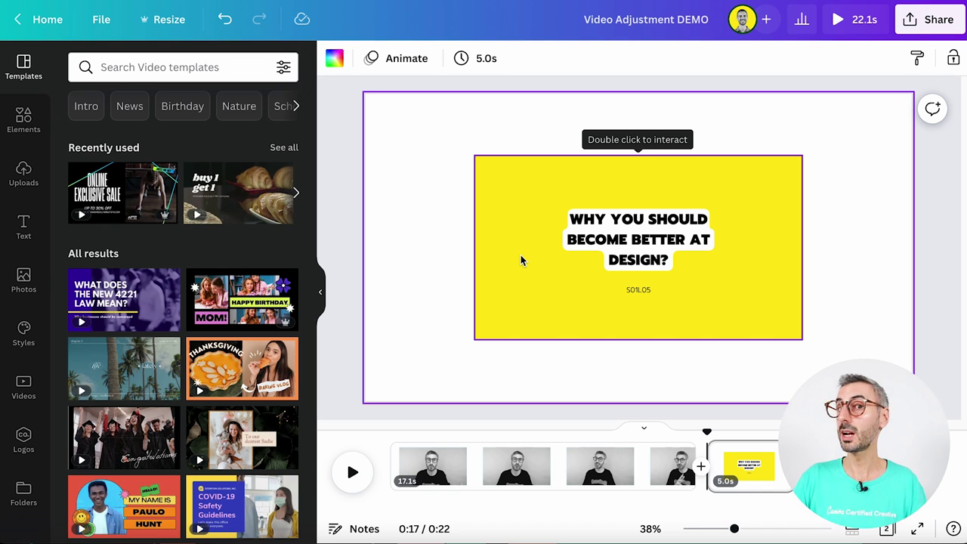
click(548, 241)
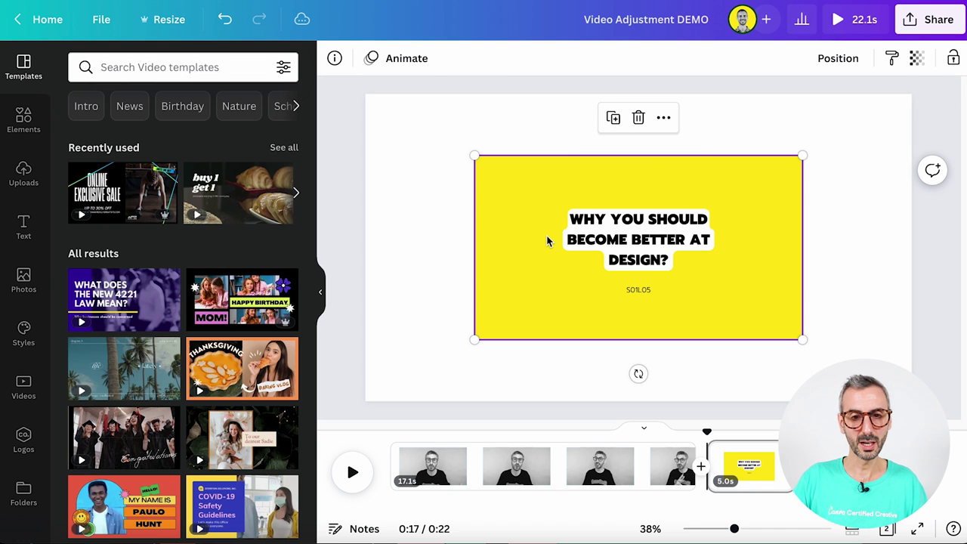
click(502, 323)
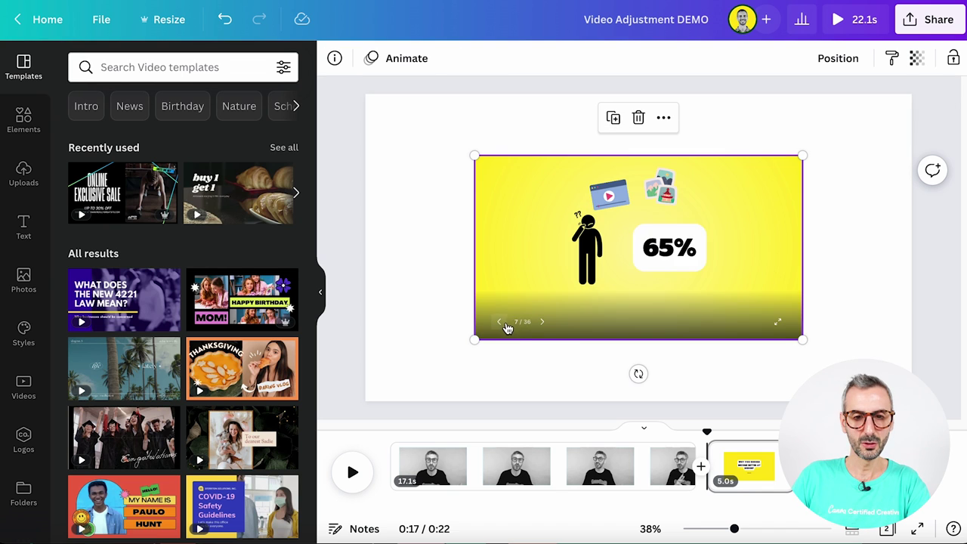
click(541, 325)
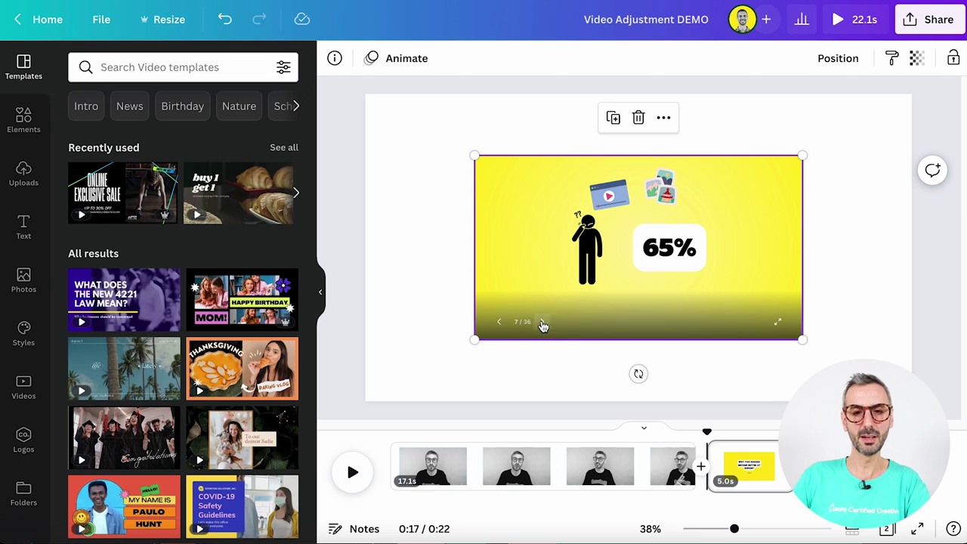
click(776, 324)
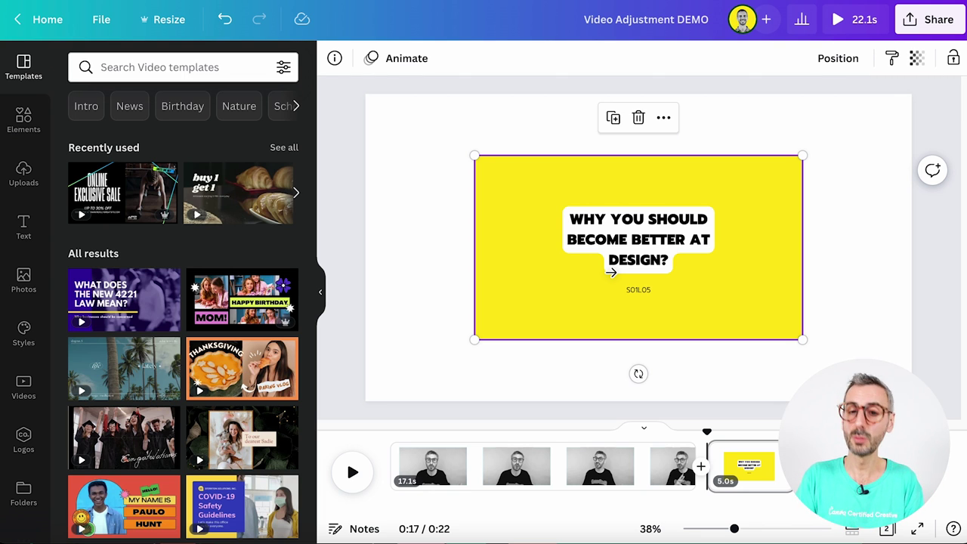
mouse_move(528, 290)
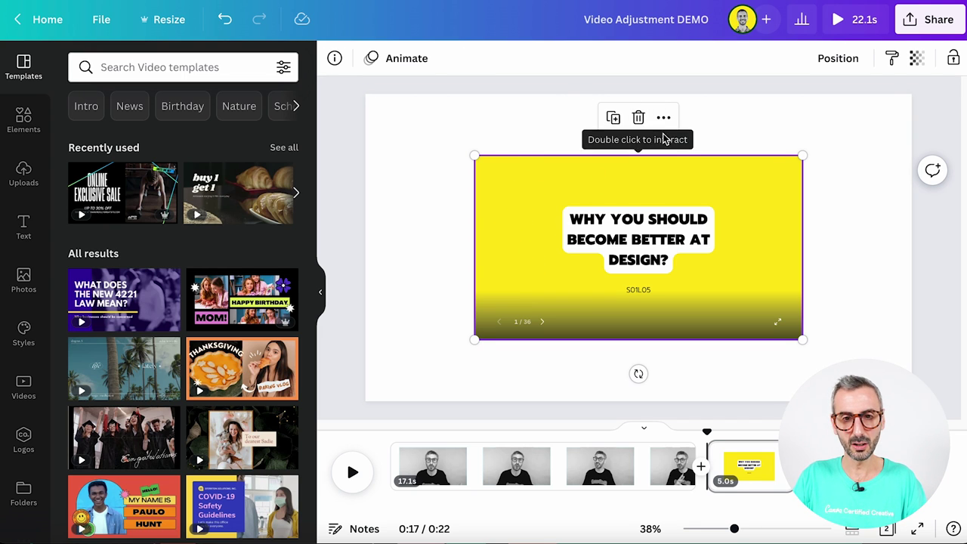
Delete the embedded presentation and copy the link of Facebook's 'Who needs a new Profile Picture' video post
click(639, 119)
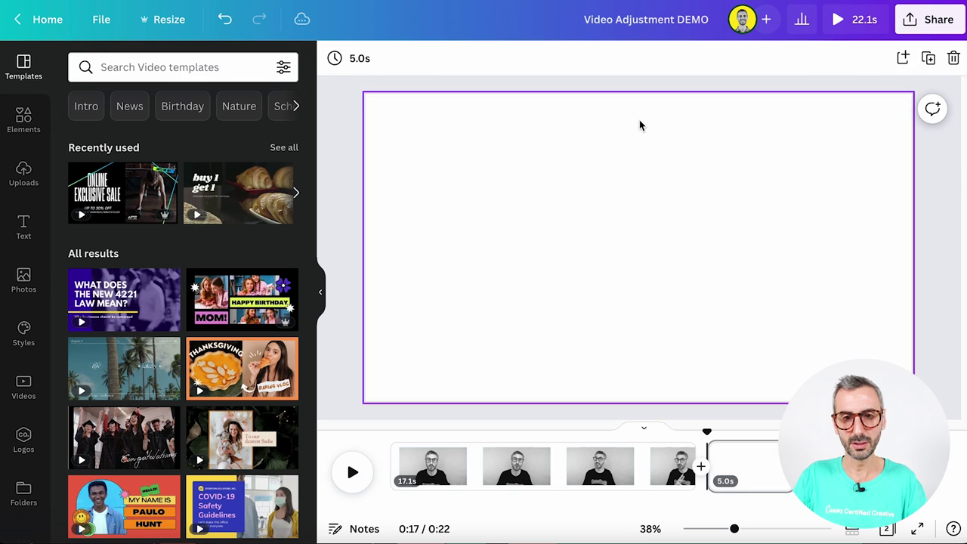
key(ctrl+Right)
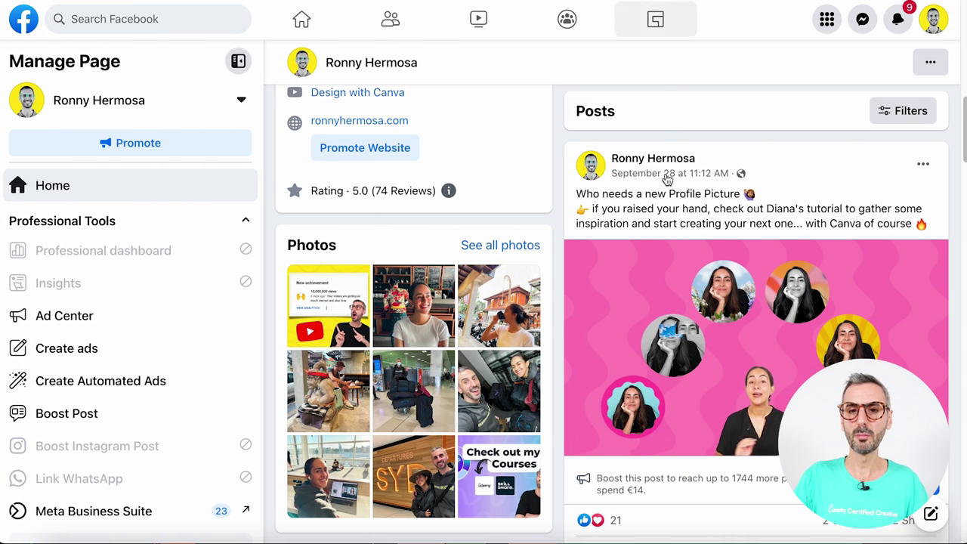
scroll(679, 375, down, 1)
scroll(702, 370, up, 2)
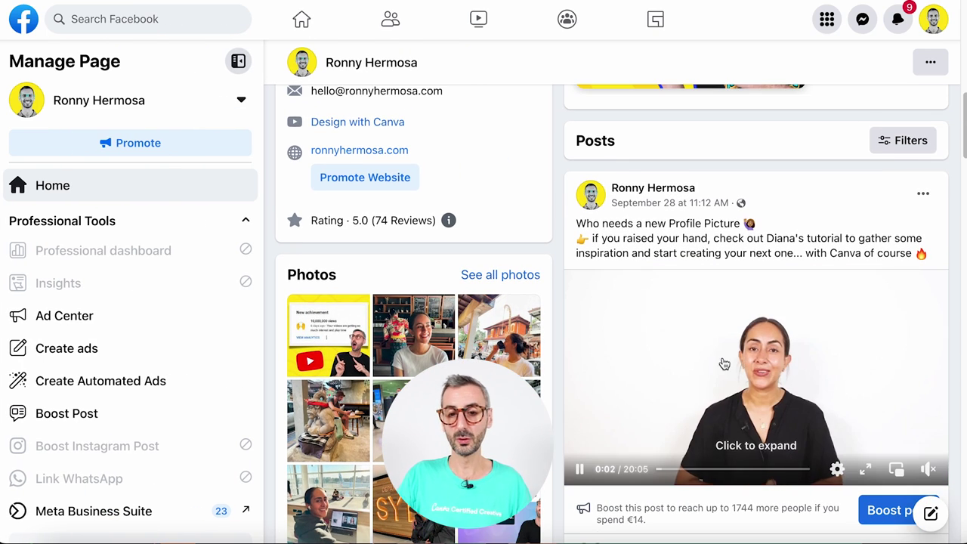
scroll(724, 365, down, 1)
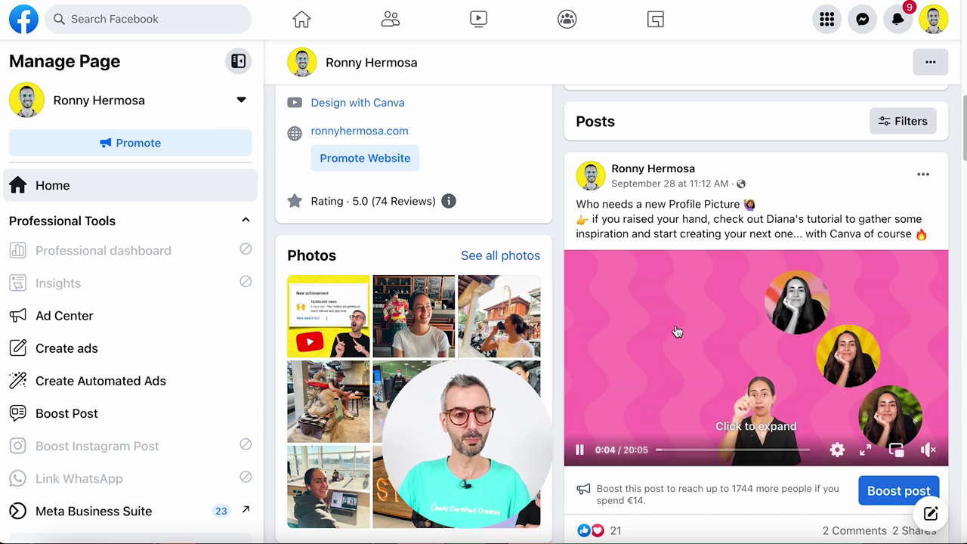
click(923, 176)
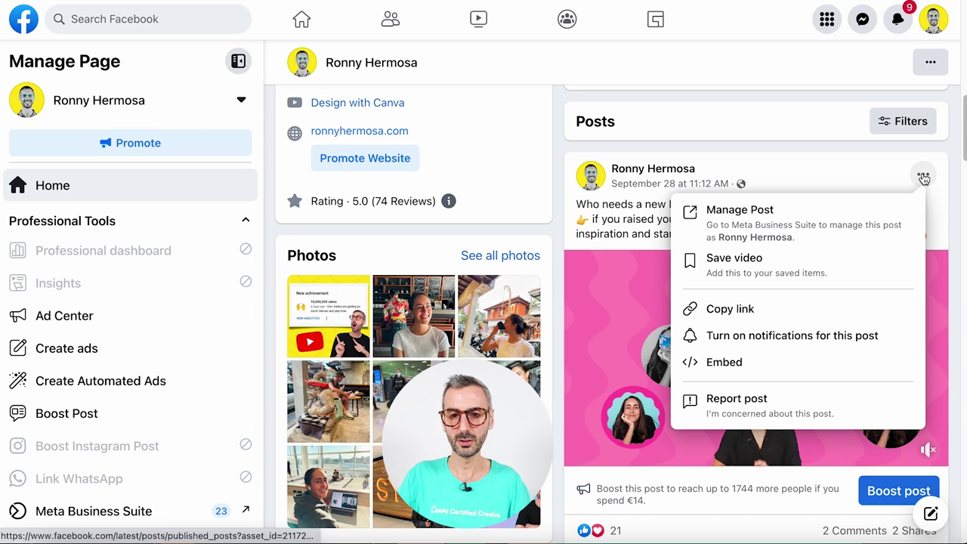
click(726, 309)
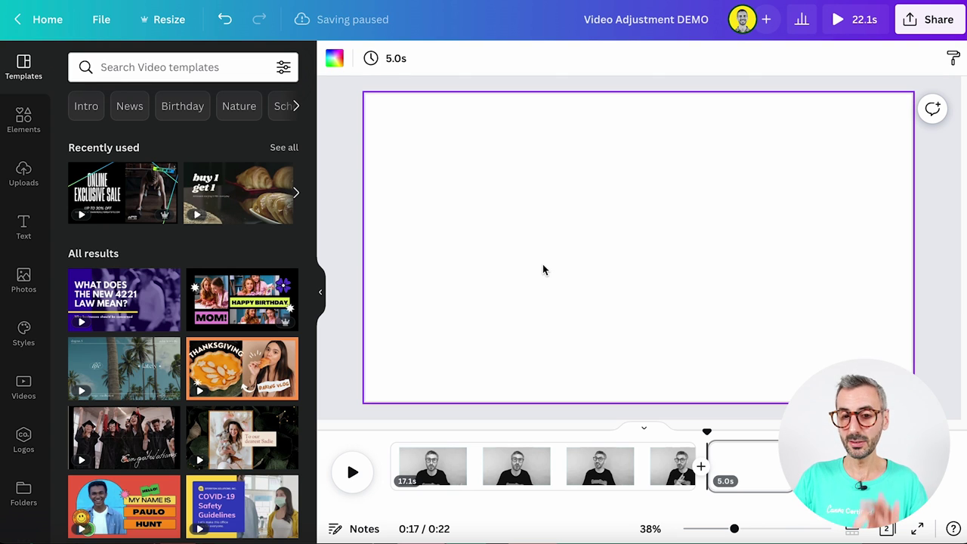
Paste the Facebook link as an embed, then play and pause the '6 Awesome Profile Pictures' video
key(ctrl+v)
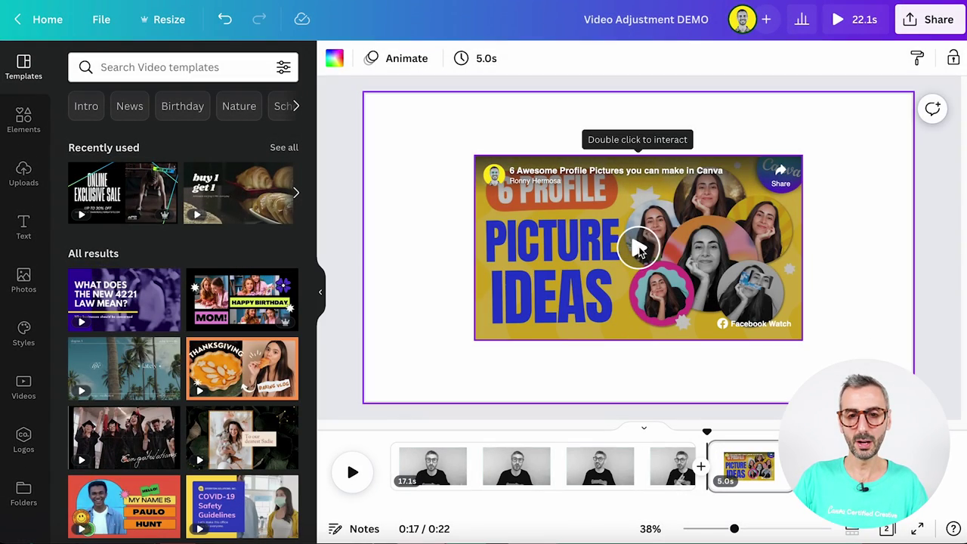
double_click(637, 244)
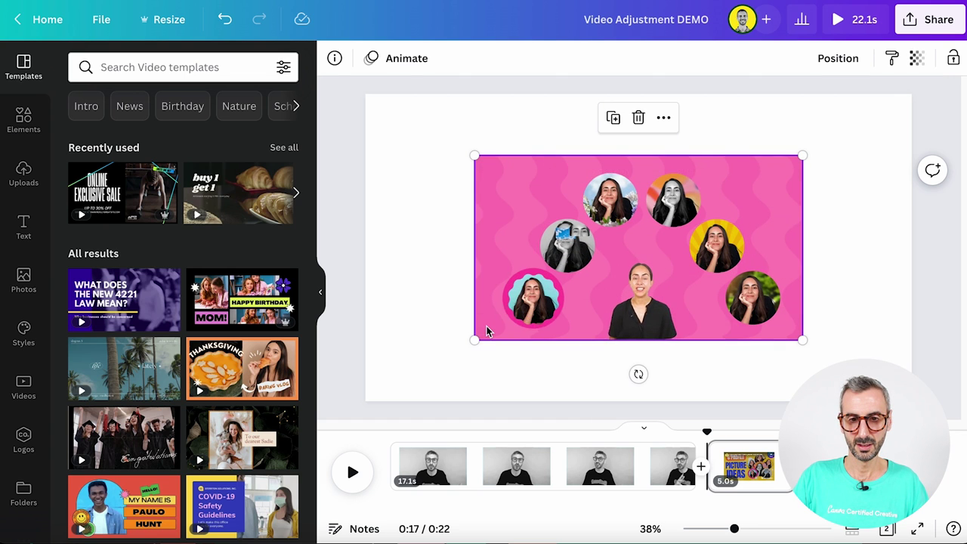
click(488, 329)
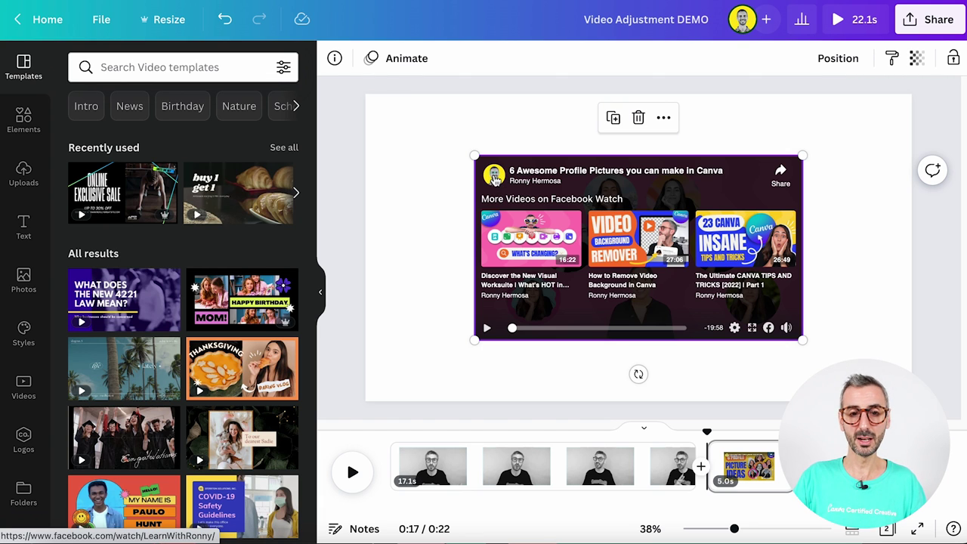
Browse the video creator's Facebook Watch page and its list of videos
click(494, 176)
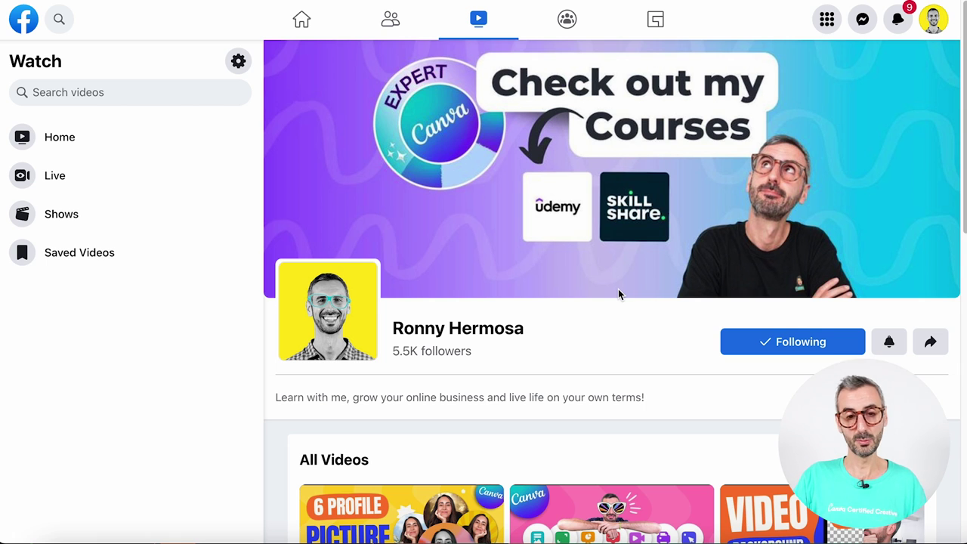
scroll(618, 294, down, 2)
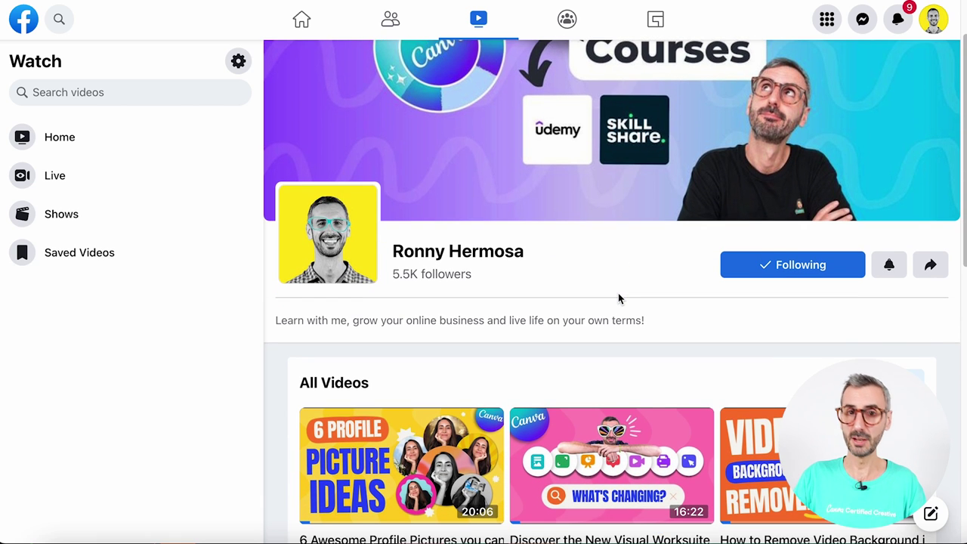
scroll(618, 298, down, 1)
scroll(618, 297, up, 1)
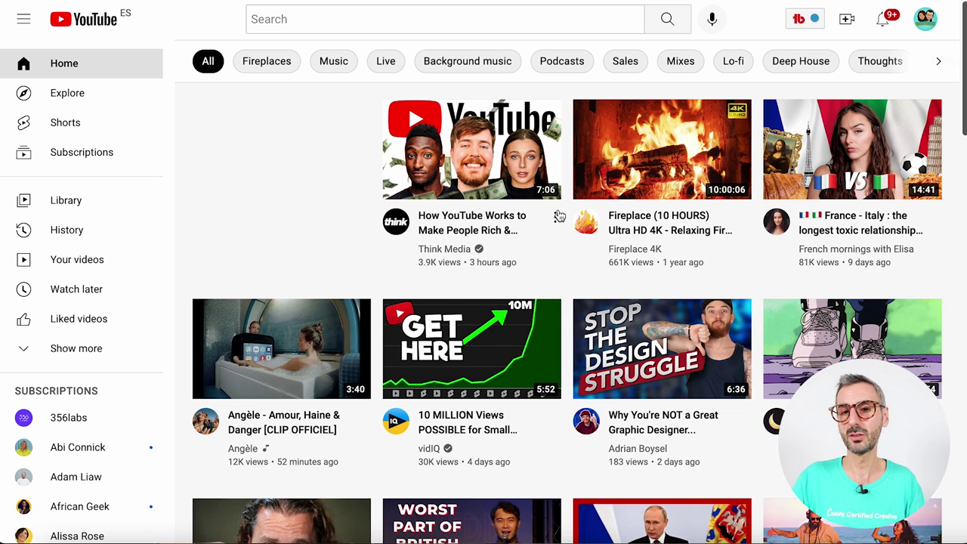
Copy the share link of Think Media's 'How YouTube Works' video
click(556, 220)
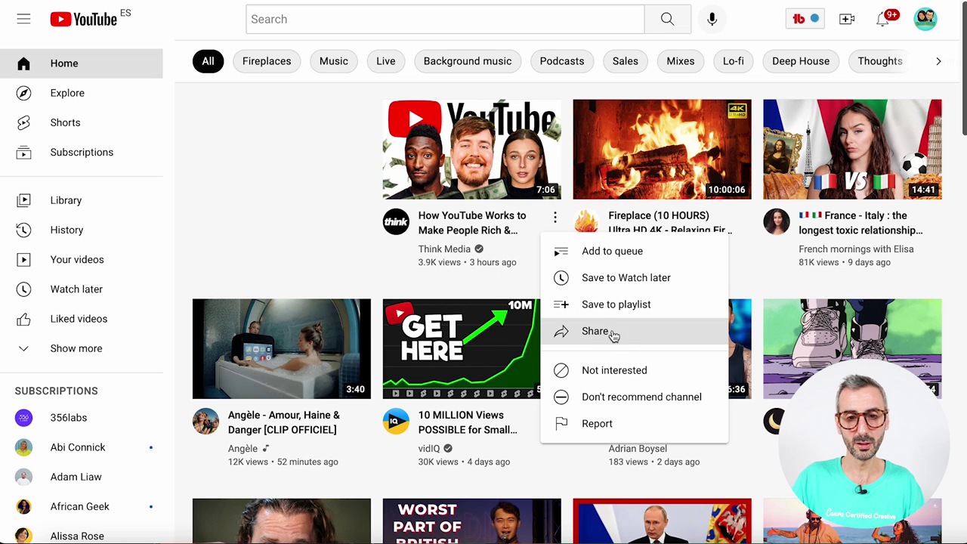
click(609, 336)
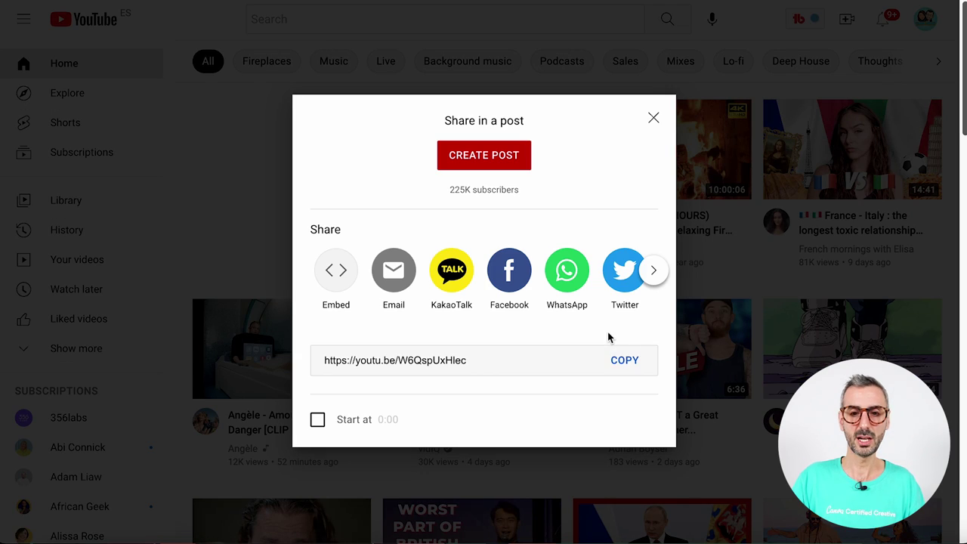
click(633, 374)
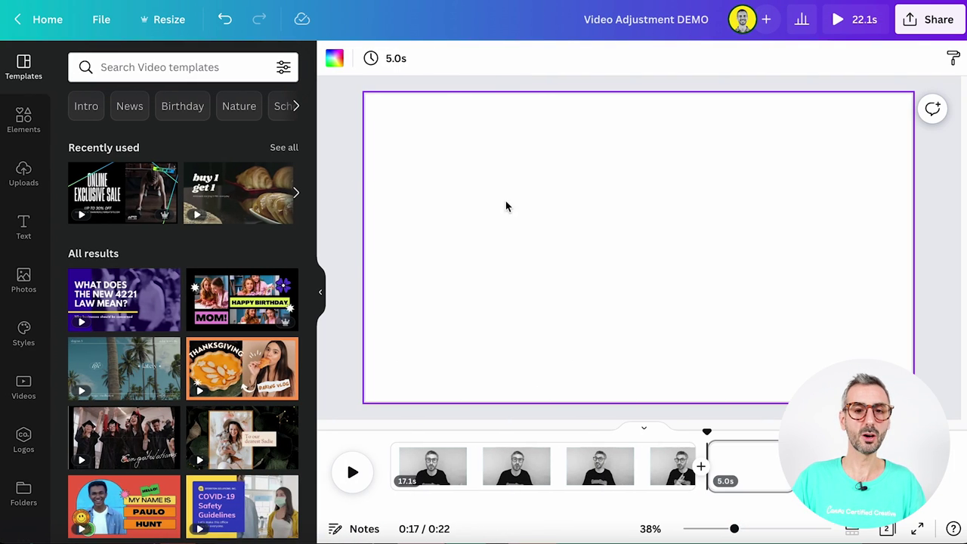
Paste the YouTube link as a video card and centre it on the page
key(ctrl+v)
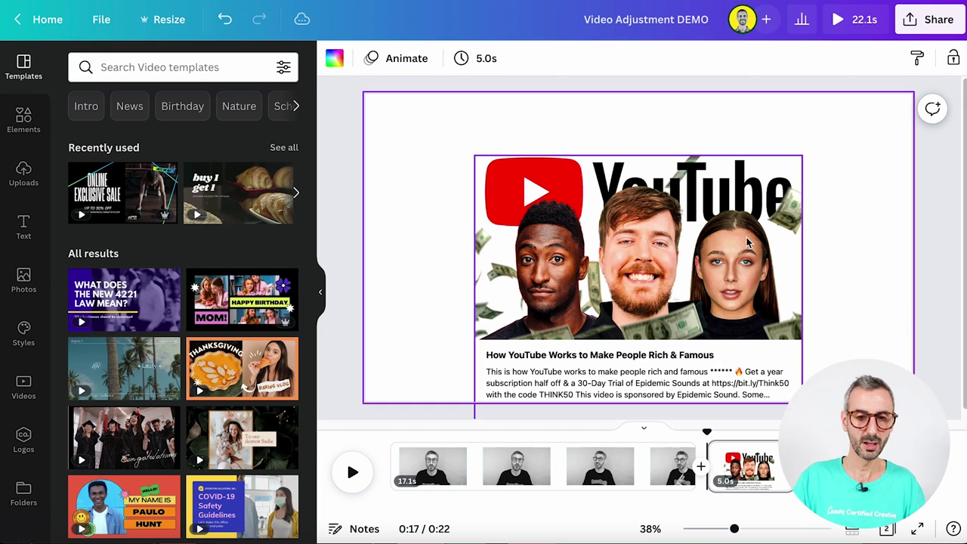
drag(732, 235, 733, 193)
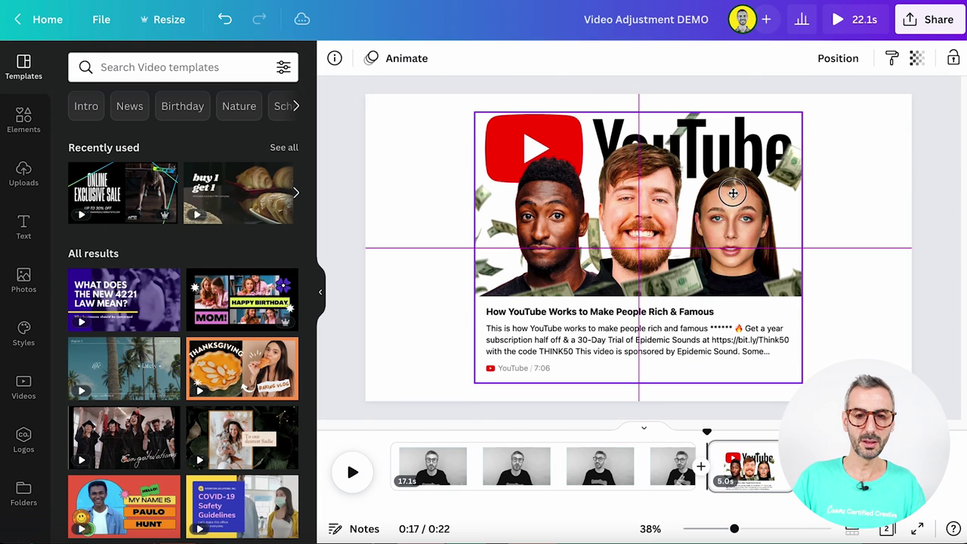
click(863, 293)
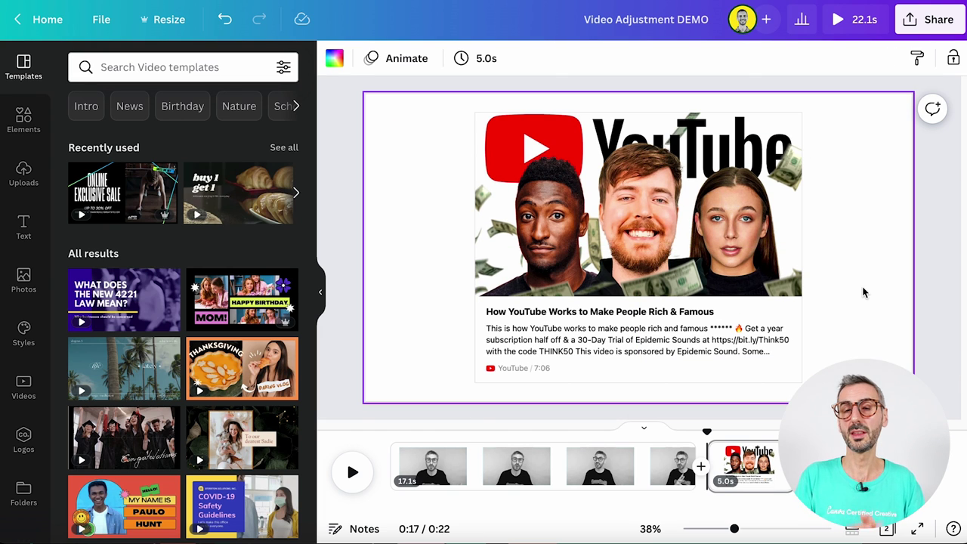